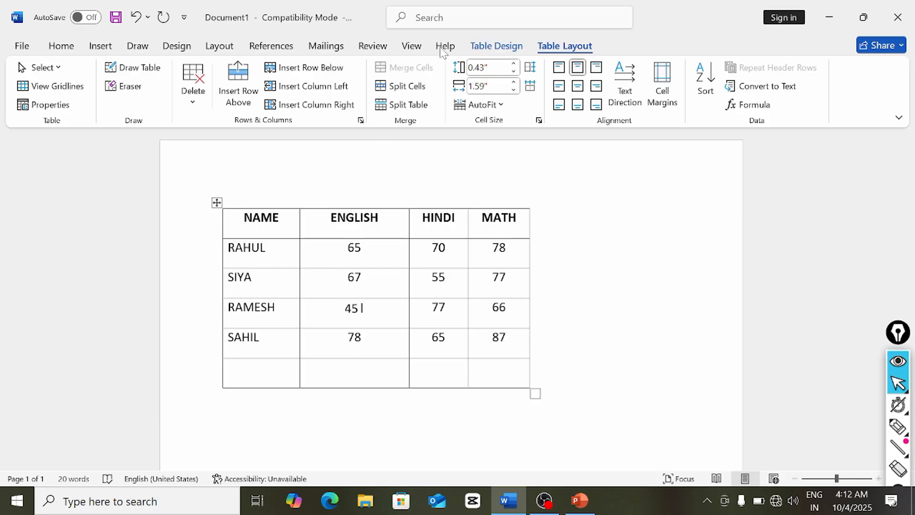
- Switch the ribbon to Table Design and then back to Table Layout
{"action": "left_click", "coordinate": [496, 46]}
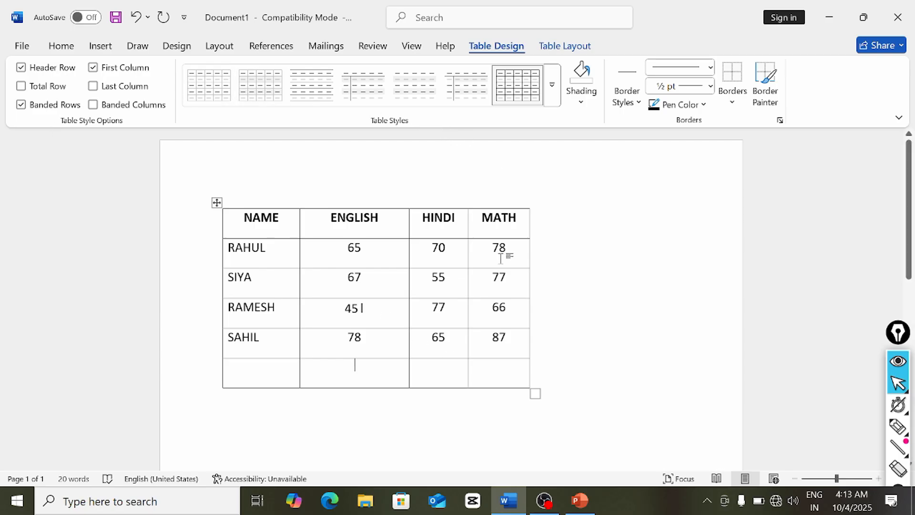
{"action": "left_click", "coordinate": [560, 48]}
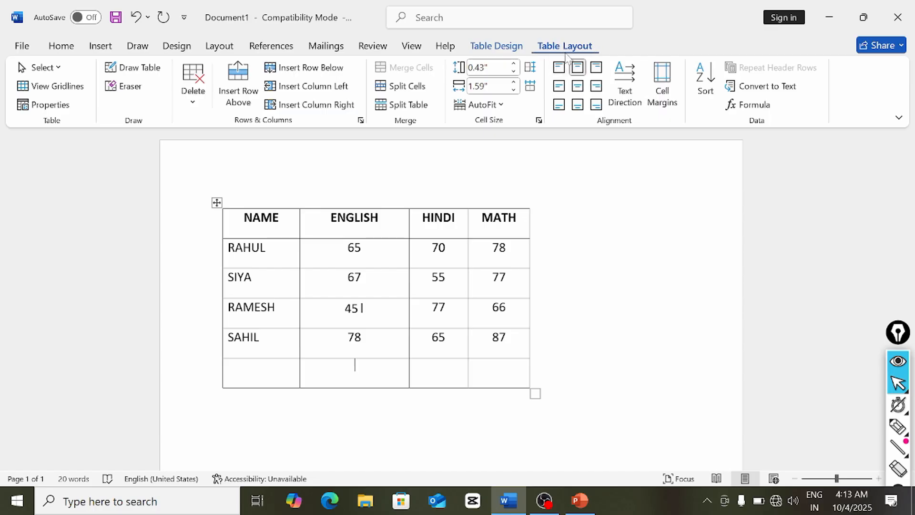
- Present the PowerPoint TABLE LAYOUT slide, then go back to the Word marks table
{"action": "left_click", "coordinate": [579, 501]}
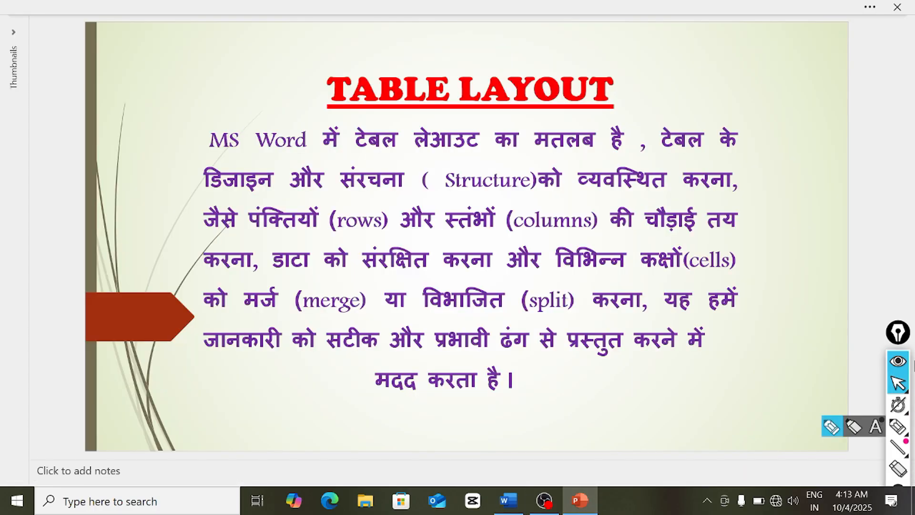
{"action": "left_click", "coordinate": [905, 392]}
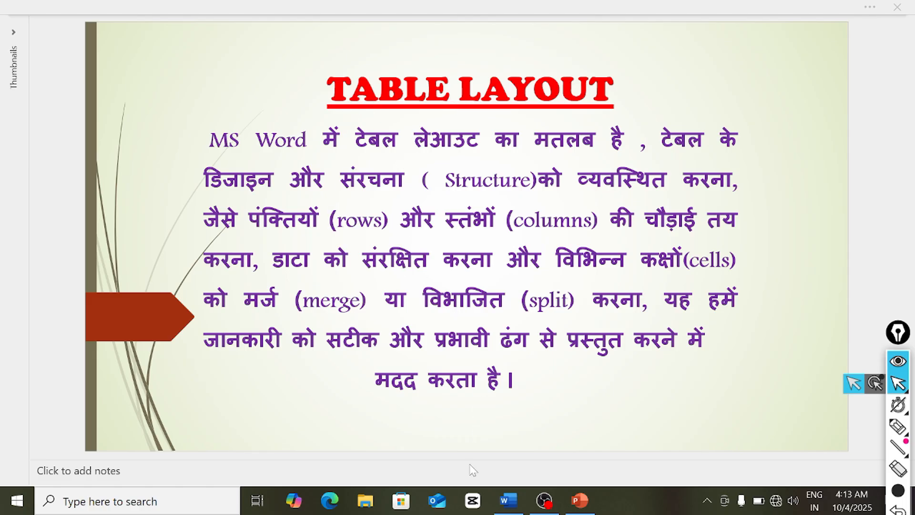
{"action": "left_click", "coordinate": [520, 507]}
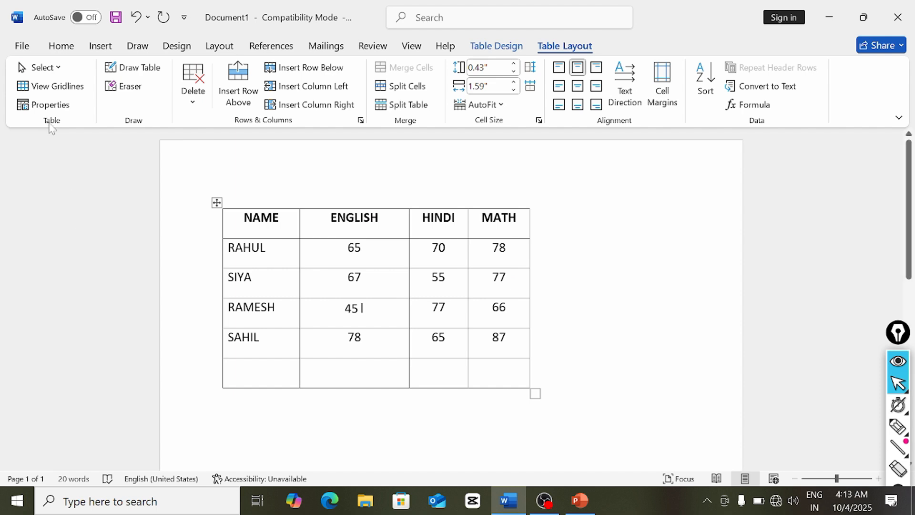
- Select the RAHUL cell, then the whole RAHUL row, from Table Layout's Select menu
{"action": "left_click", "coordinate": [42, 67]}
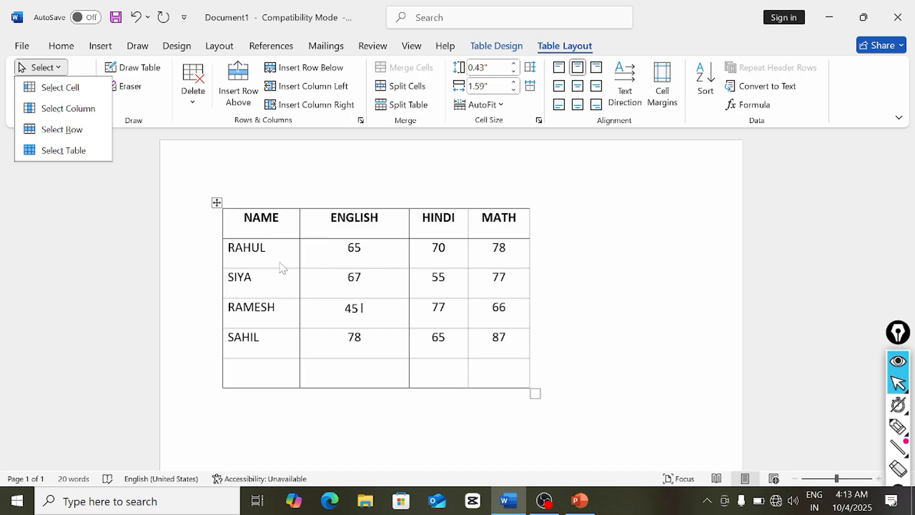
{"action": "left_click", "coordinate": [355, 364]}
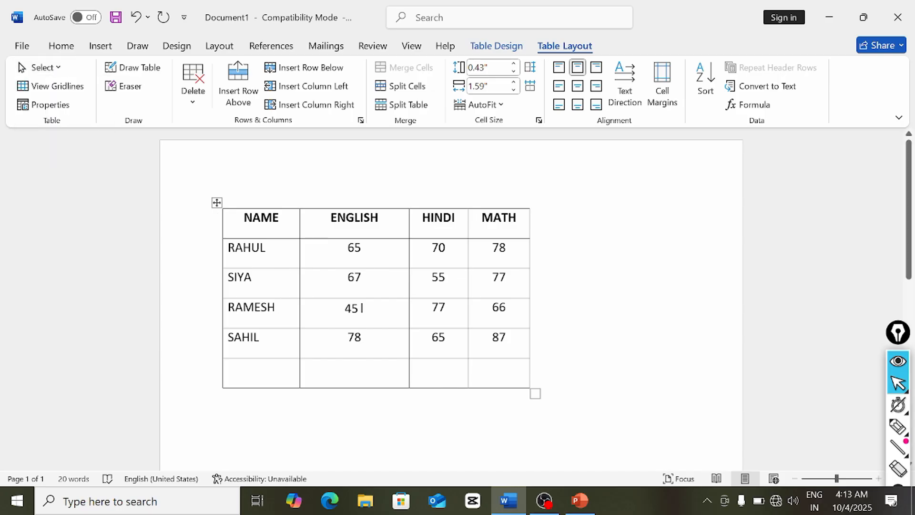
{"action": "left_click", "coordinate": [266, 248]}
{"action": "left_click", "coordinate": [42, 68]}
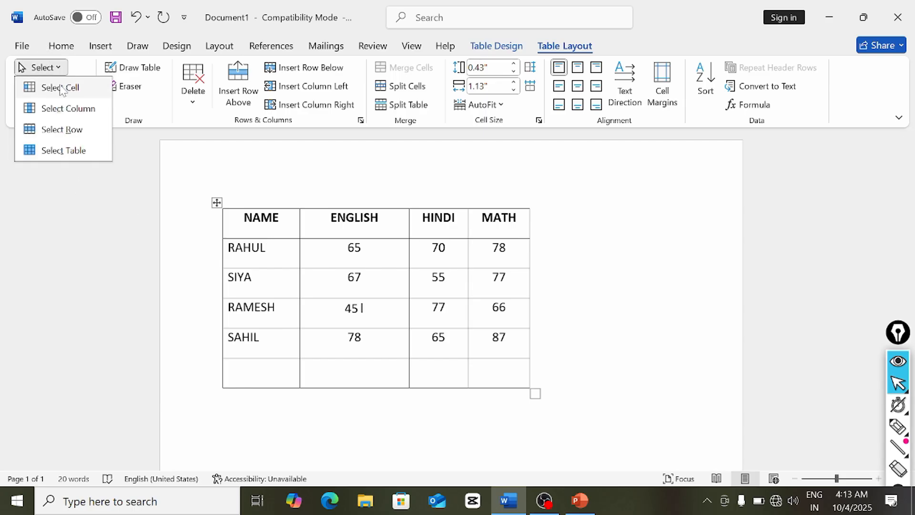
{"action": "left_click", "coordinate": [60, 88]}
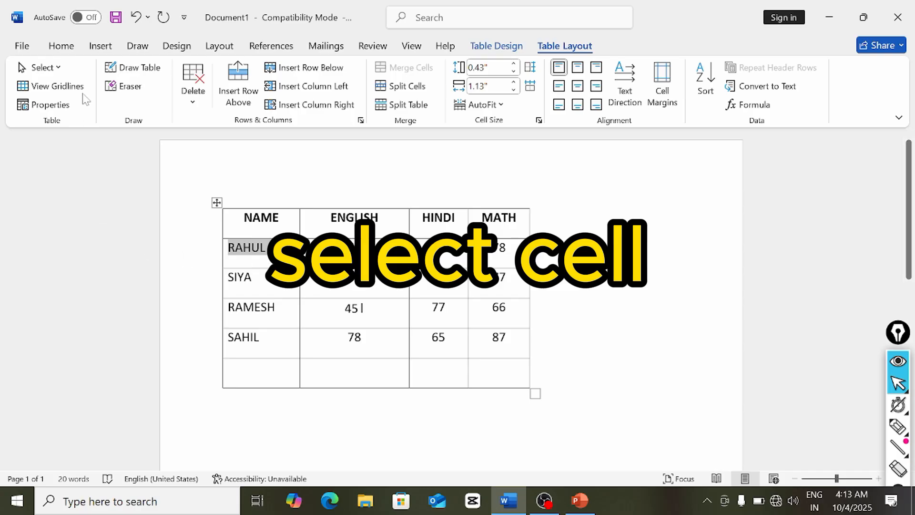
{"action": "left_click", "coordinate": [42, 68]}
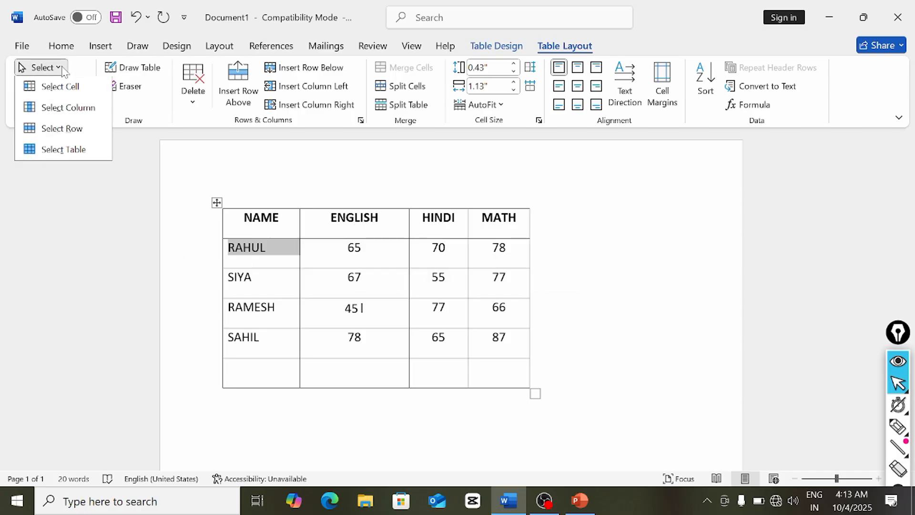
{"action": "left_click", "coordinate": [62, 129]}
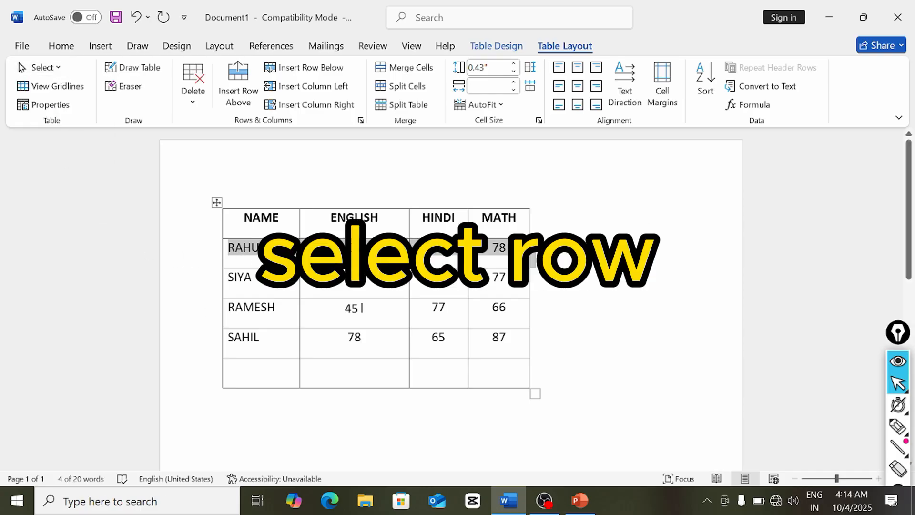
- Select the entire NAME column, then the whole marks table
{"action": "left_click", "coordinate": [261, 226]}
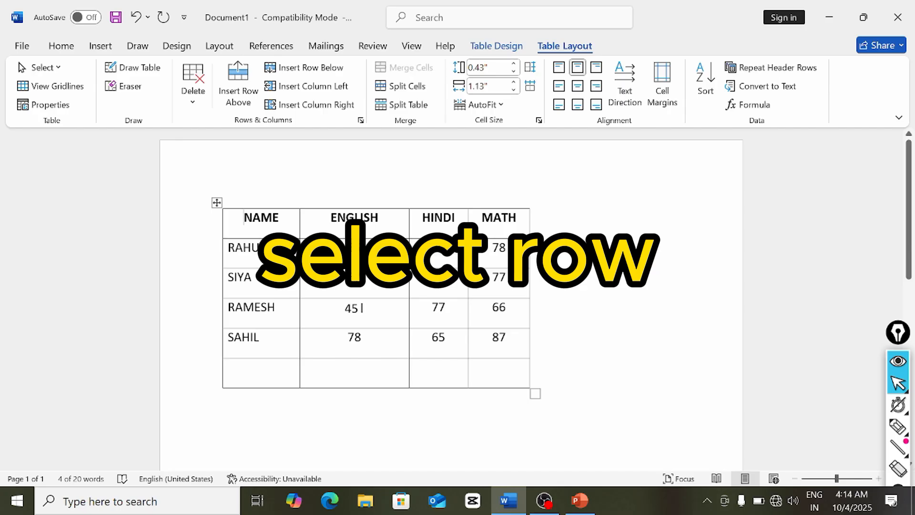
{"action": "left_click", "coordinate": [39, 69]}
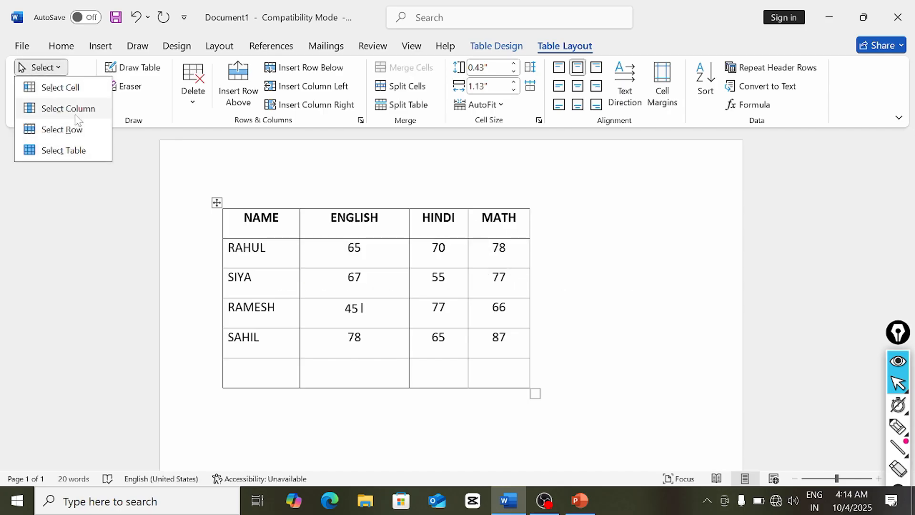
{"action": "left_click", "coordinate": [75, 115]}
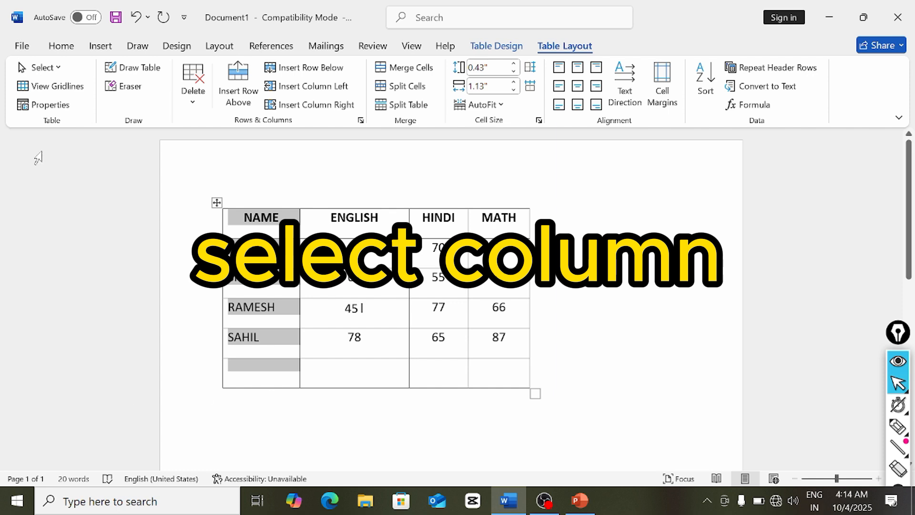
{"action": "left_click", "coordinate": [42, 67]}
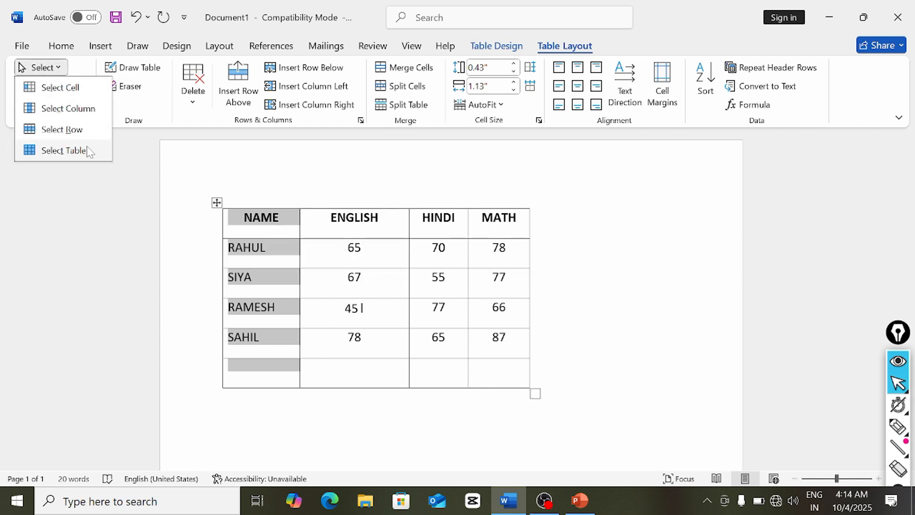
{"action": "left_click", "coordinate": [64, 150]}
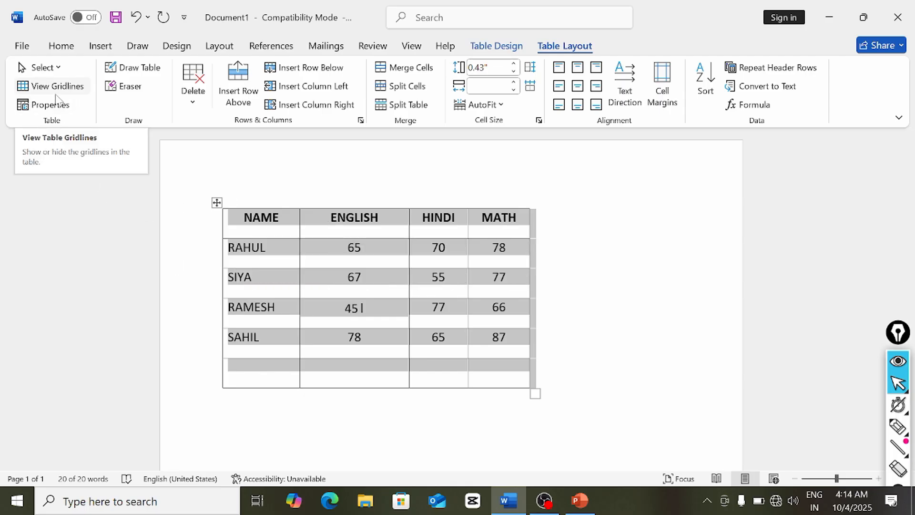
- Apply No Border to the marks table and turn on View Gridlines
{"action": "left_click", "coordinate": [495, 45]}
{"action": "left_click", "coordinate": [745, 109]}
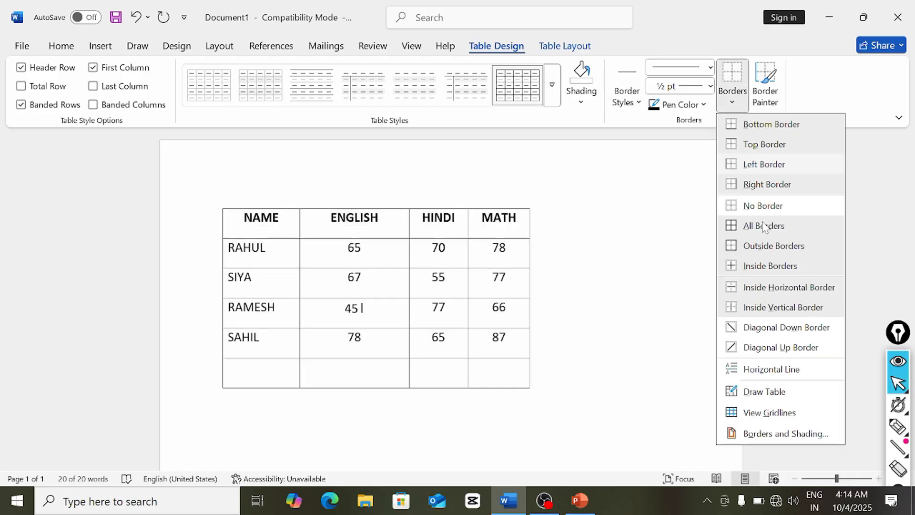
{"action": "left_click", "coordinate": [760, 215]}
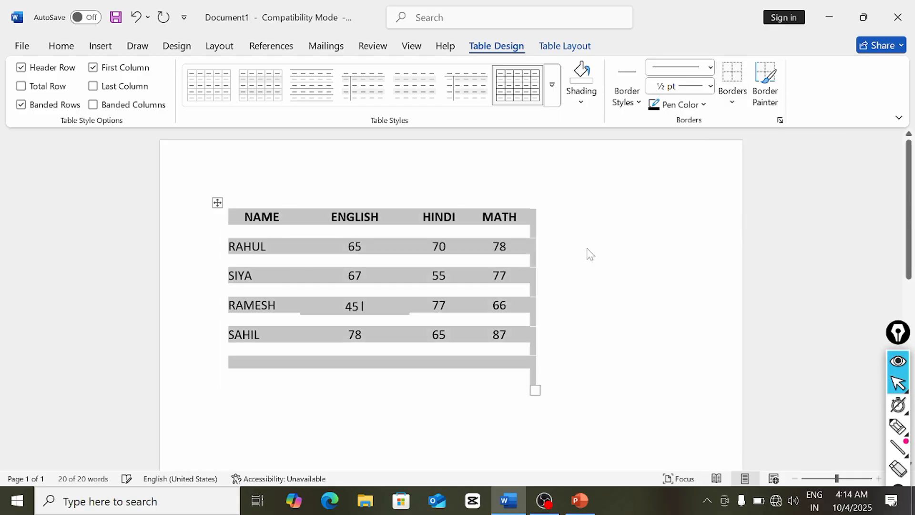
{"action": "left_click", "coordinate": [590, 254]}
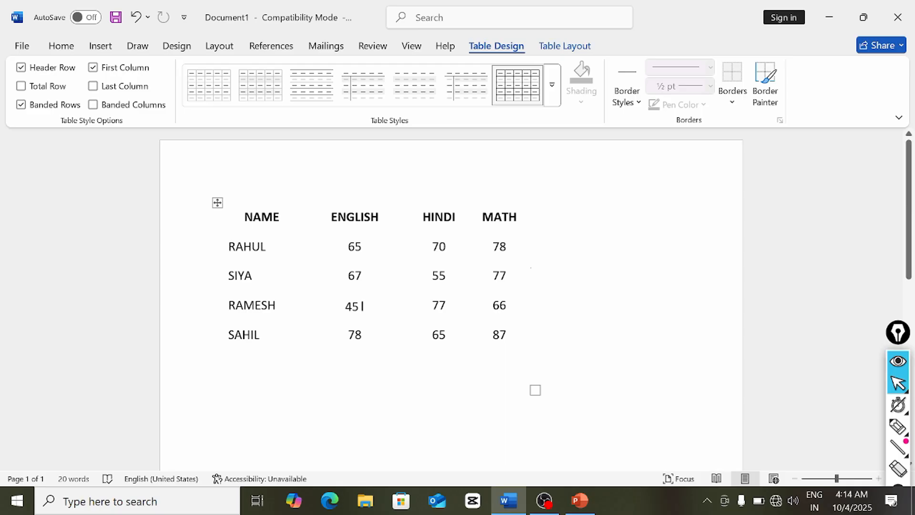
{"action": "left_click", "coordinate": [584, 53]}
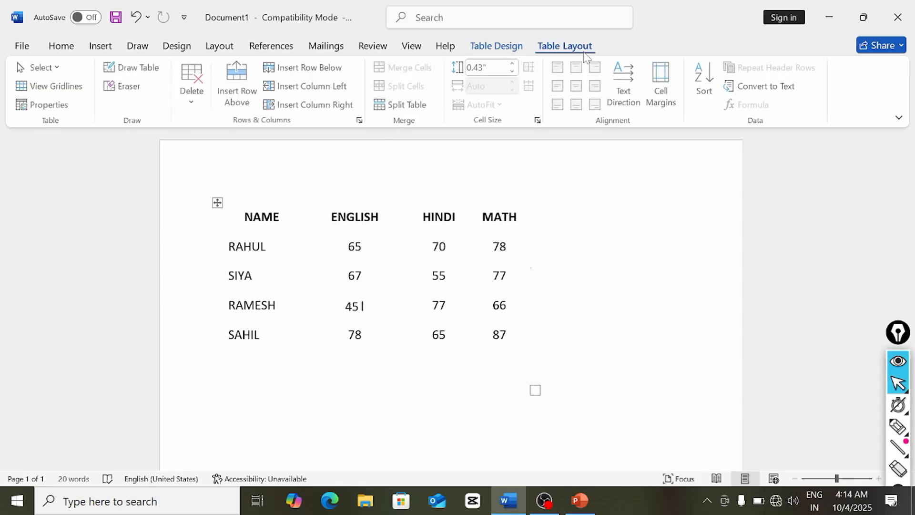
{"action": "left_click", "coordinate": [83, 91]}
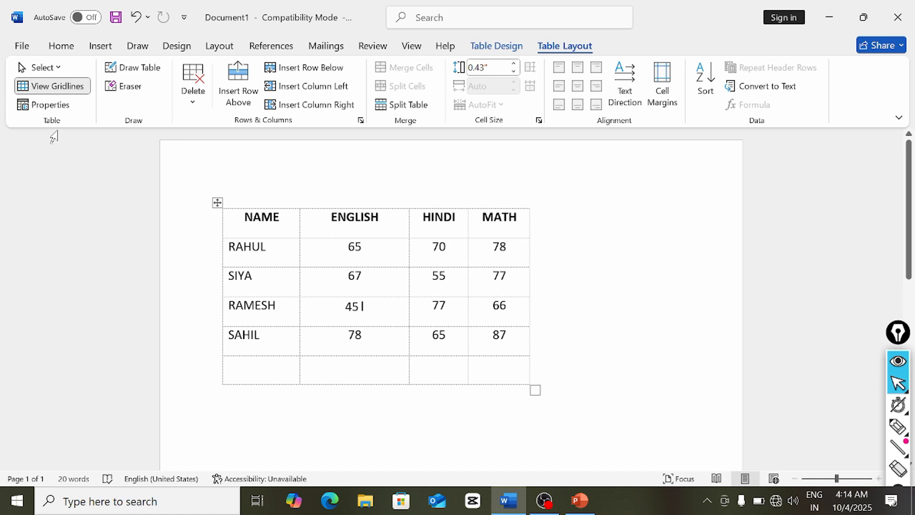
{"action": "left_click", "coordinate": [39, 105]}
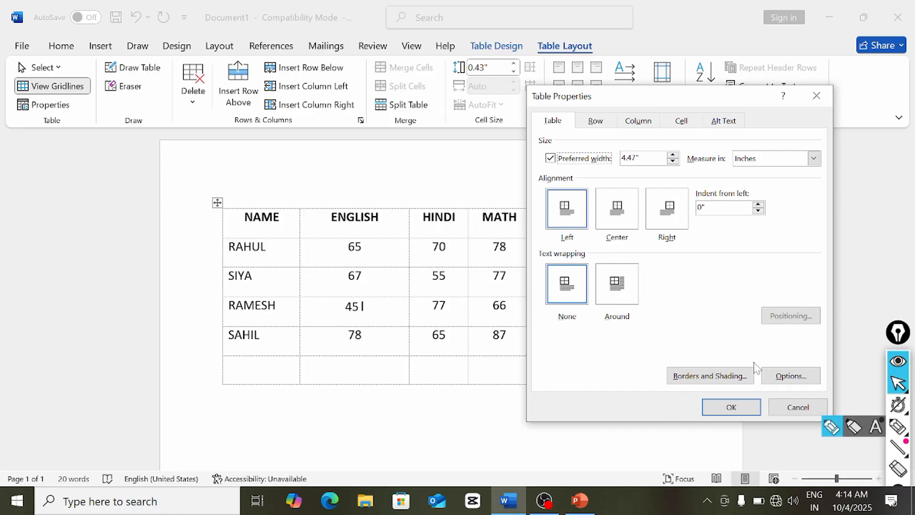
{"action": "left_click", "coordinate": [723, 412]}
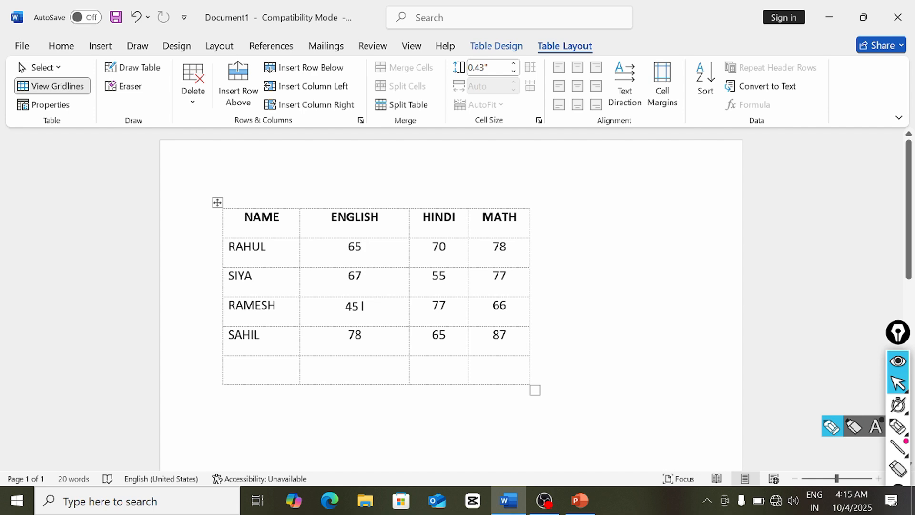
- Draw four vertical dividers in the empty bottom row with Draw Table
{"action": "left_click", "coordinate": [125, 67]}
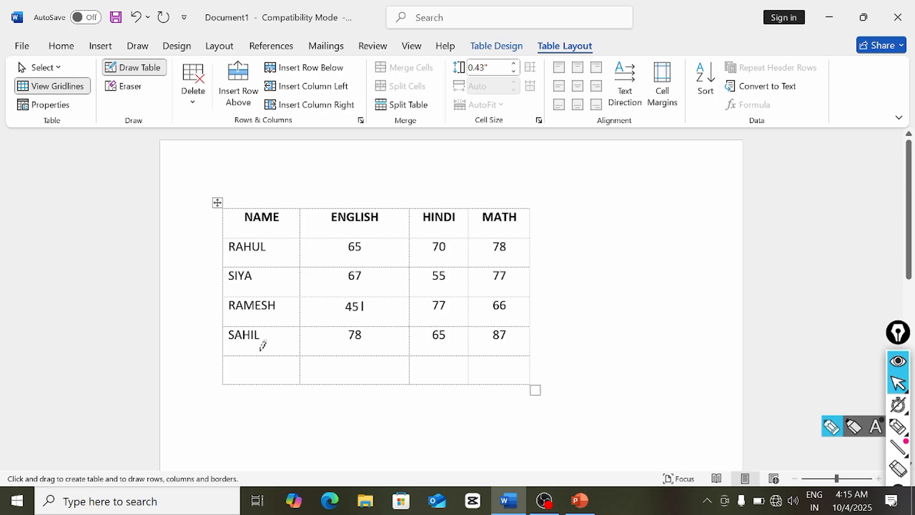
{"action": "left_click_drag", "start_coordinate": [261, 355], "coordinate": [262, 385]}
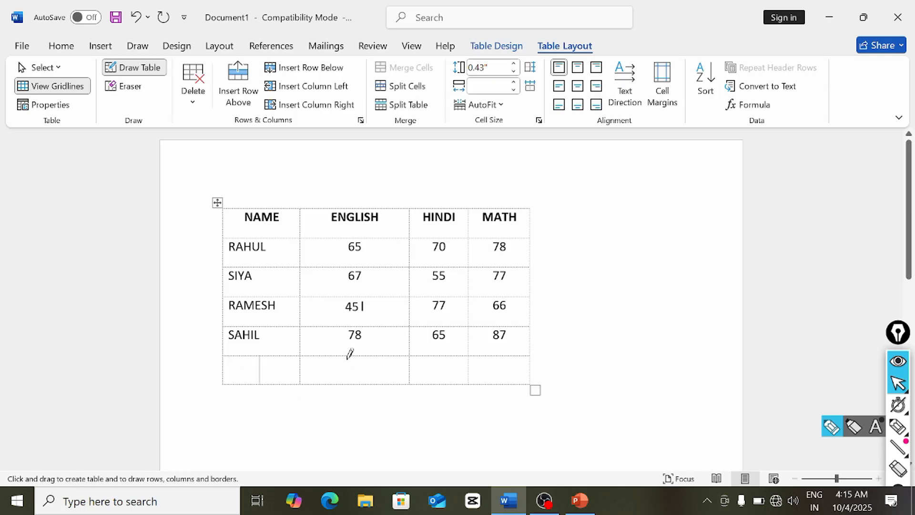
{"action": "left_click_drag", "start_coordinate": [347, 355], "coordinate": [347, 385]}
{"action": "left_click_drag", "start_coordinate": [371, 356], "coordinate": [372, 384]}
{"action": "left_click_drag", "start_coordinate": [311, 356], "coordinate": [310, 385]}
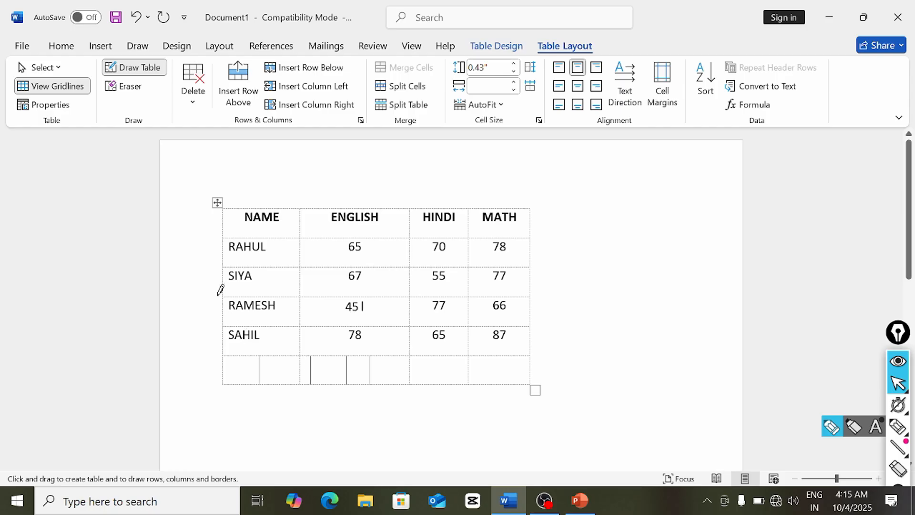
- Erase the bottom row's cells and dividers with the Eraser
{"action": "left_click", "coordinate": [129, 87]}
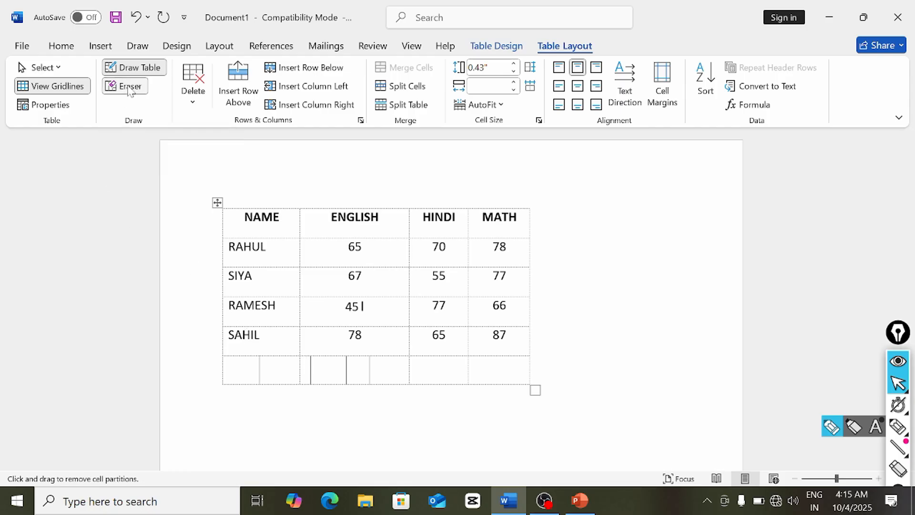
{"action": "left_click", "coordinate": [259, 369]}
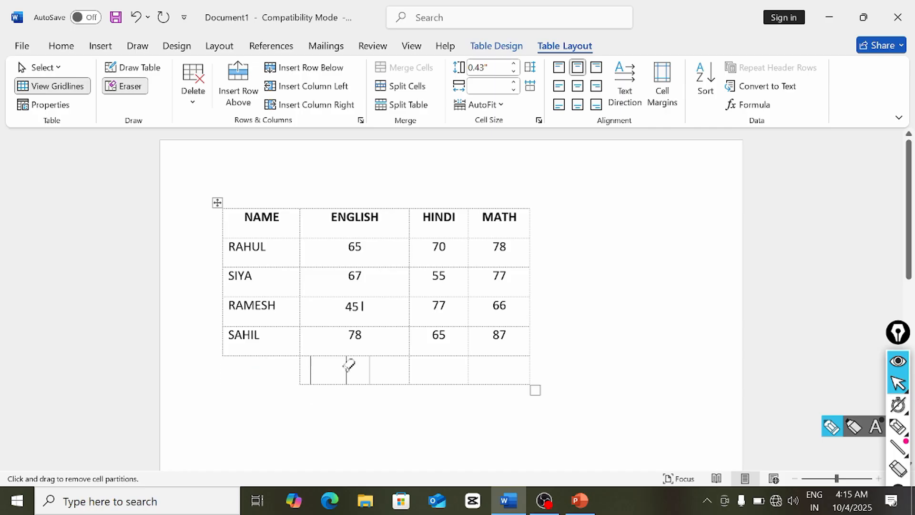
{"action": "left_click", "coordinate": [370, 372]}
{"action": "left_click", "coordinate": [310, 366]}
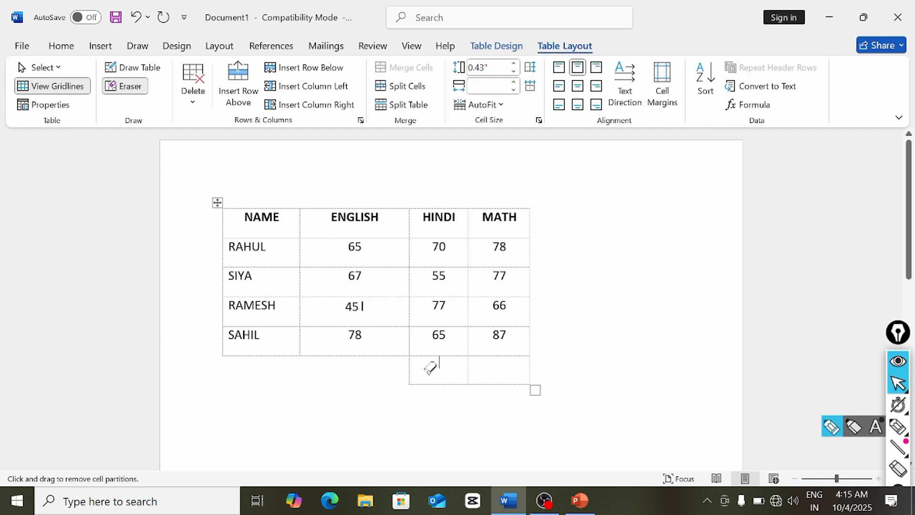
{"action": "key", "text": "Escape"}
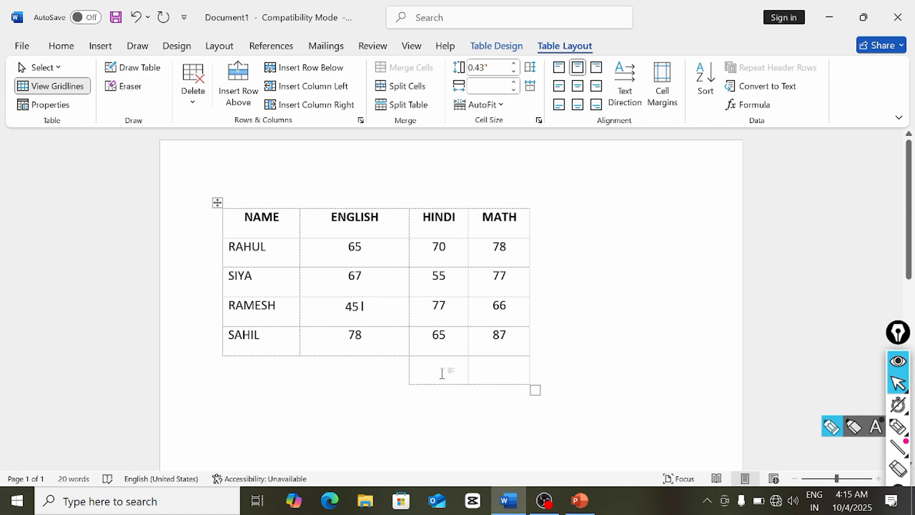
{"action": "left_click", "coordinate": [126, 87]}
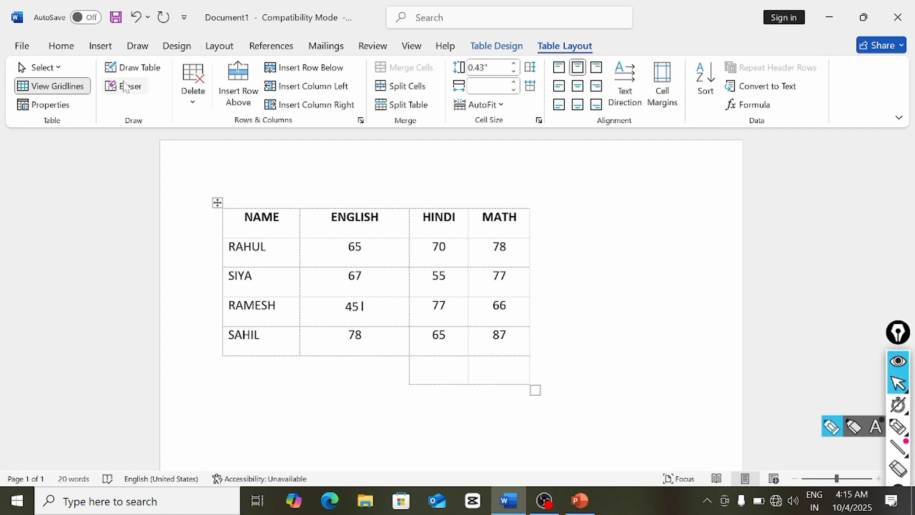
{"action": "left_click", "coordinate": [407, 372]}
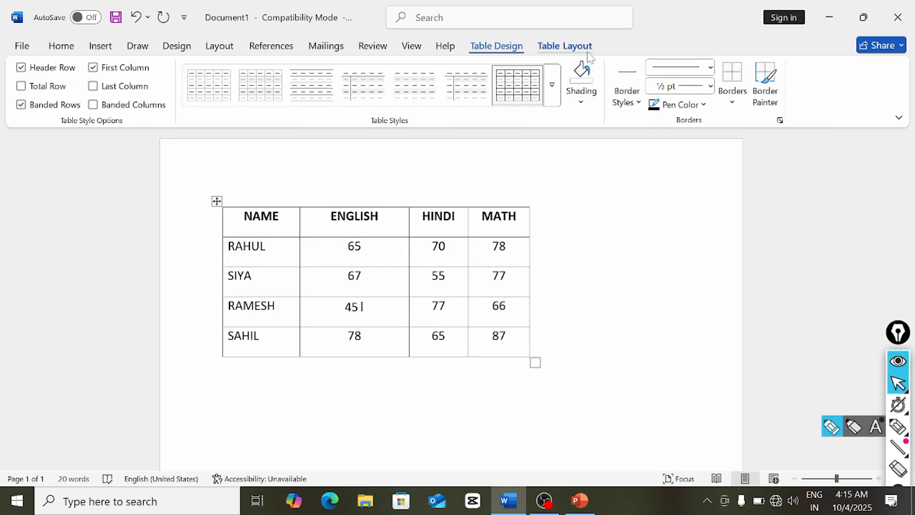
{"action": "left_click", "coordinate": [587, 49]}
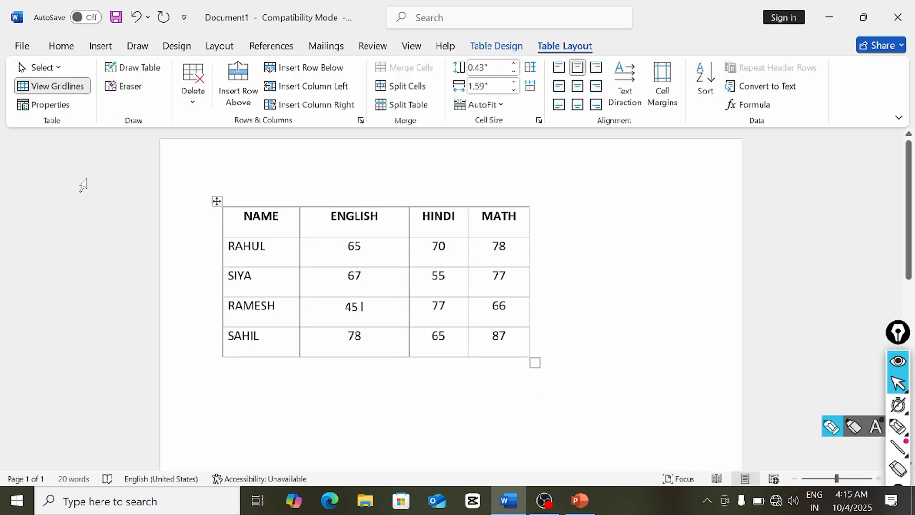
{"action": "left_click", "coordinate": [192, 108]}
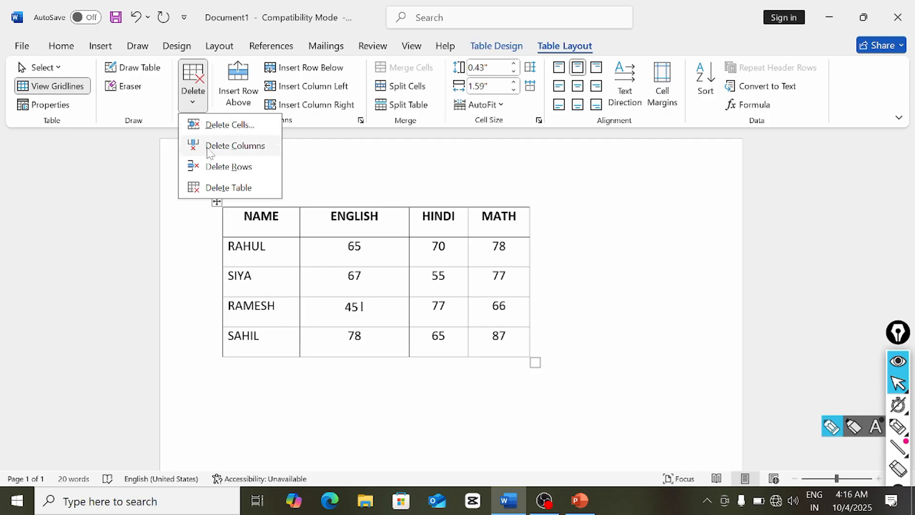
{"action": "left_click", "coordinate": [230, 125]}
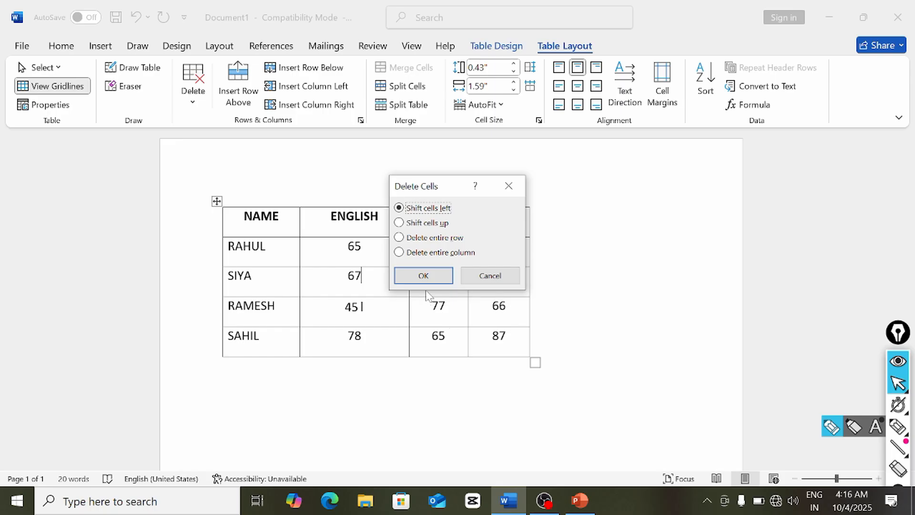
{"action": "left_click", "coordinate": [423, 276]}
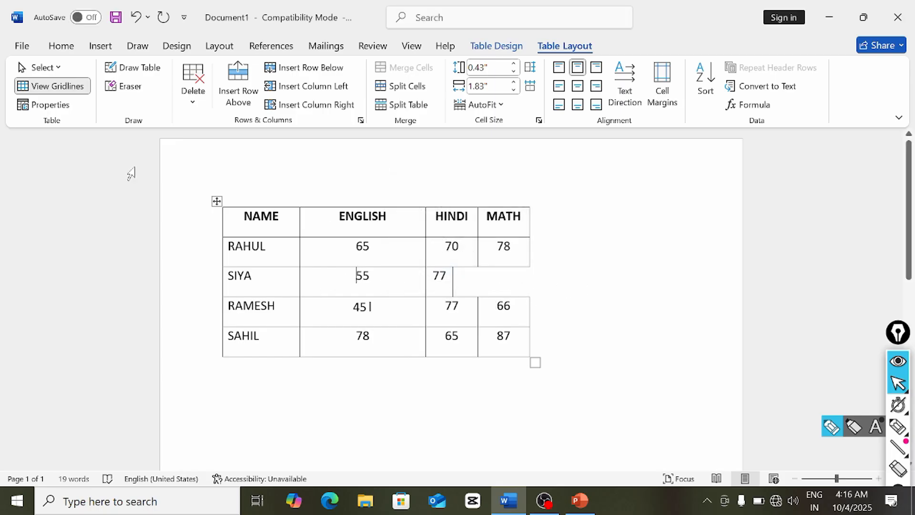
{"action": "left_click", "coordinate": [193, 94]}
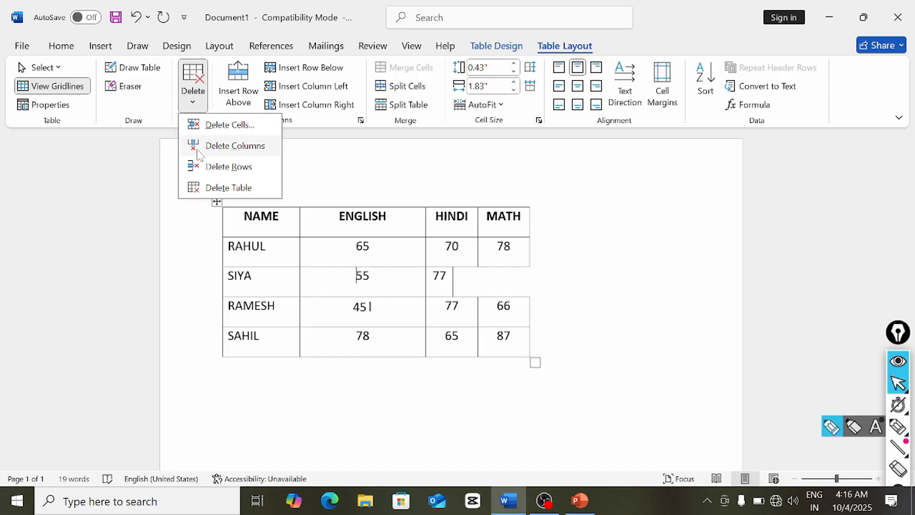
{"action": "left_click", "coordinate": [206, 168]}
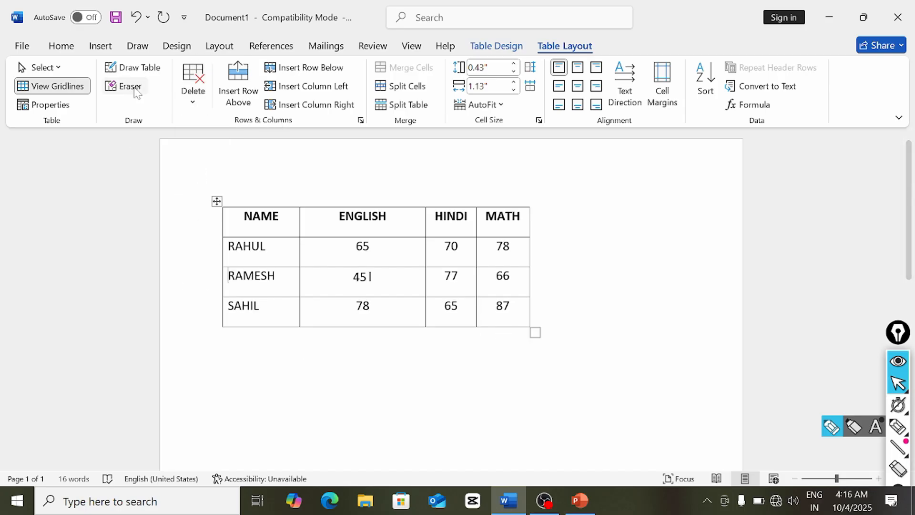
{"action": "left_click", "coordinate": [136, 18]}
{"action": "left_click", "coordinate": [202, 109]}
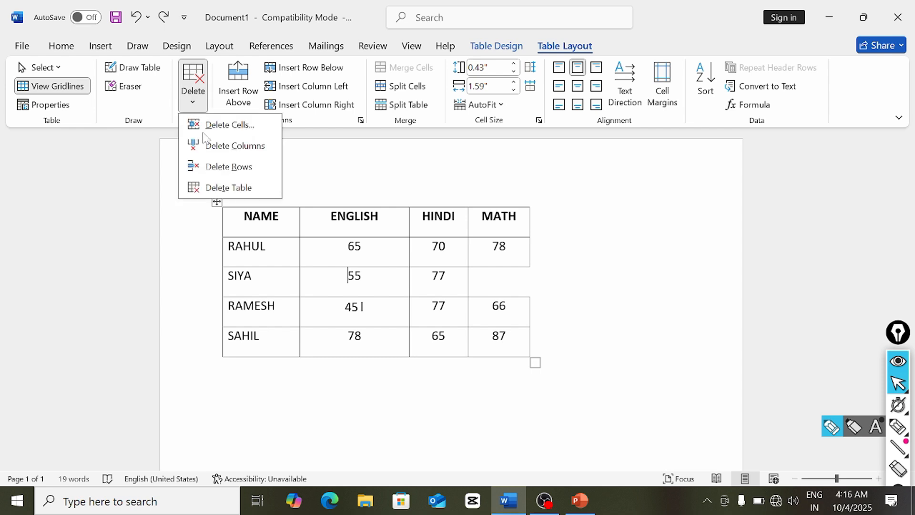
{"action": "left_click", "coordinate": [236, 145]}
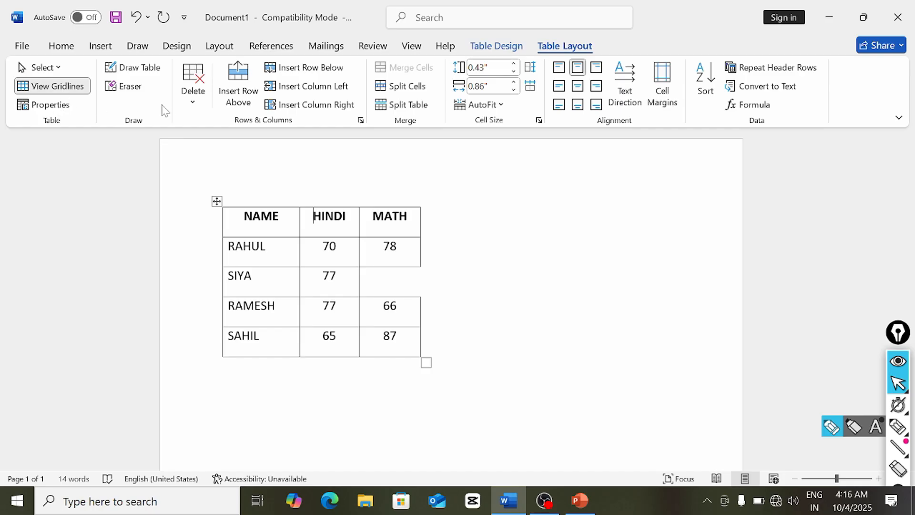
{"action": "left_click", "coordinate": [186, 97]}
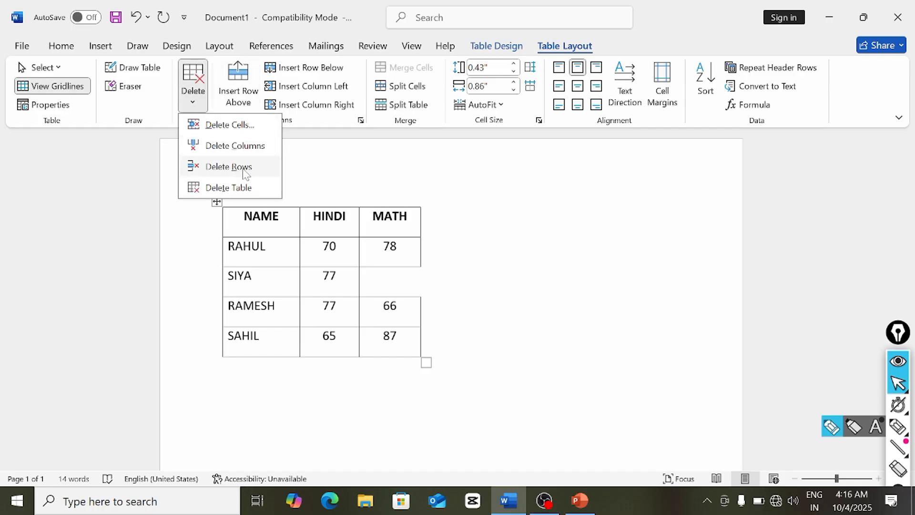
{"action": "left_click", "coordinate": [229, 187]}
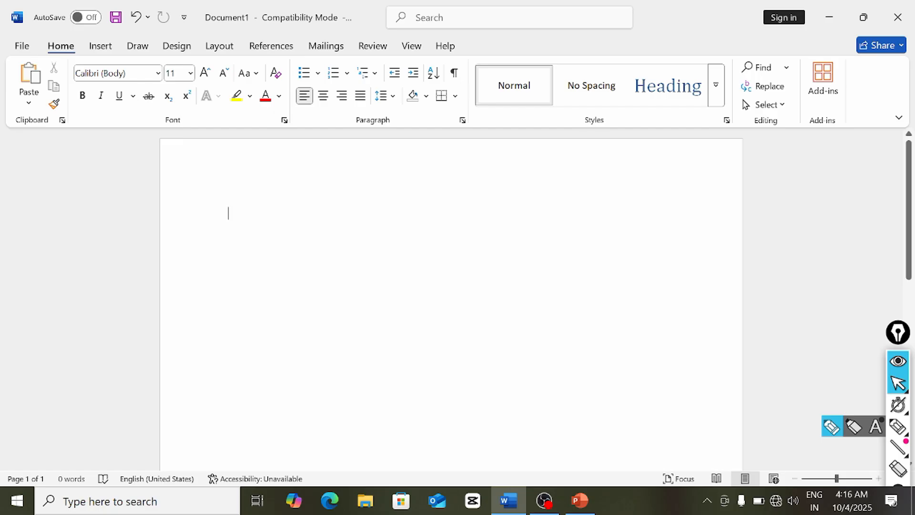
{"action": "key", "text": "ctrl+z"}
{"action": "key", "text": "ctrl+z"}
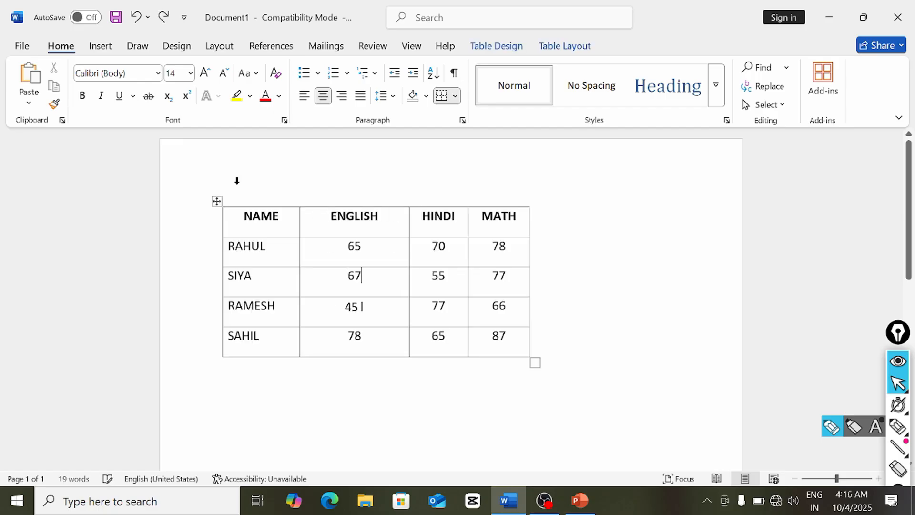
{"action": "left_click", "coordinate": [237, 180]}
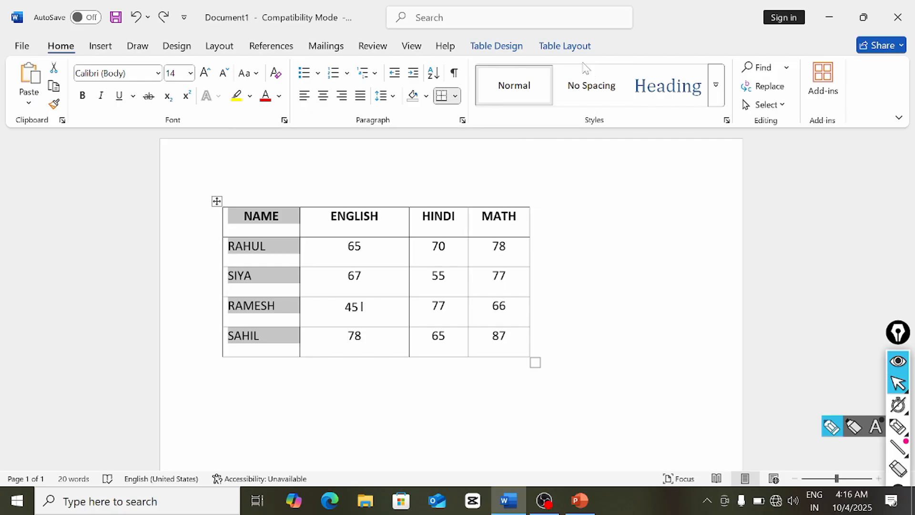
{"action": "left_click", "coordinate": [568, 47]}
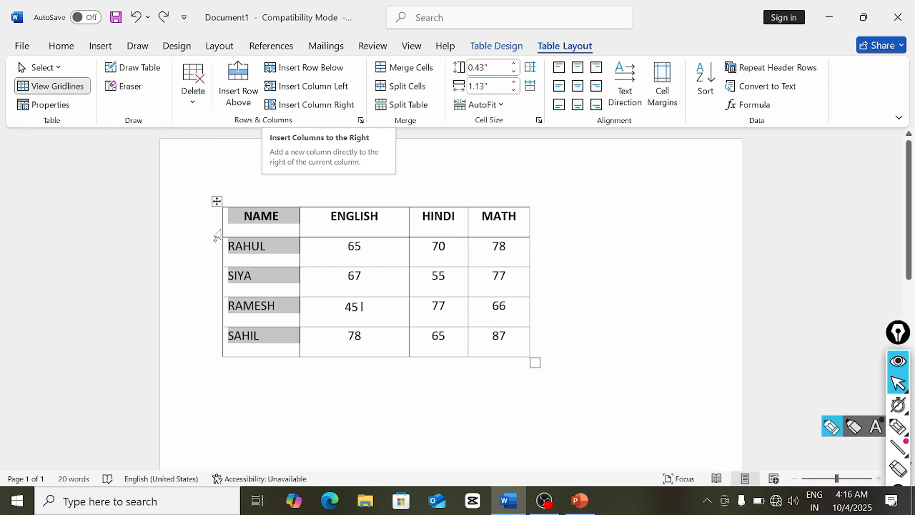
- Insert a blank column left of NAME and another right of MATH
{"action": "left_click", "coordinate": [245, 232]}
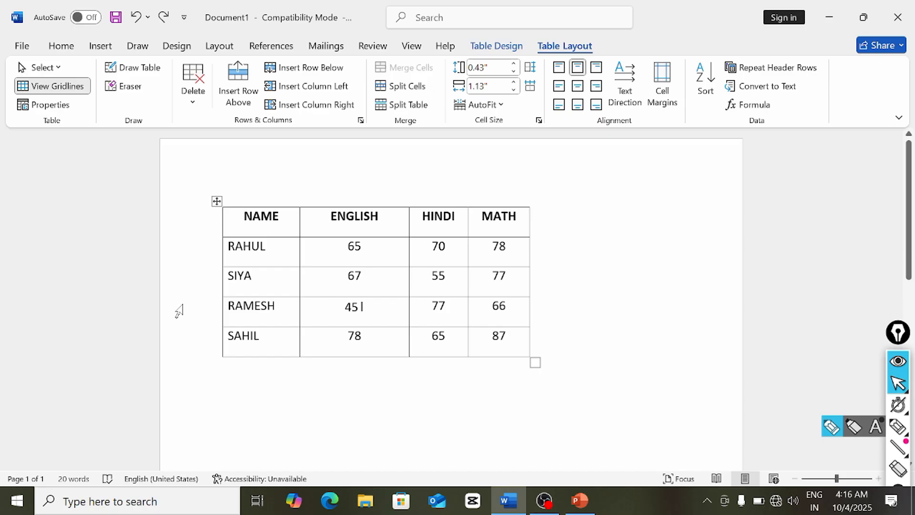
{"action": "left_click", "coordinate": [320, 89]}
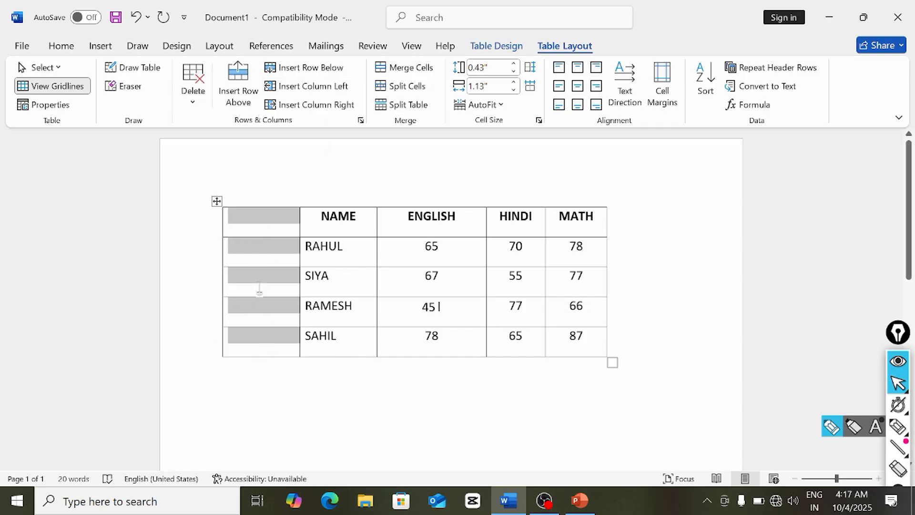
{"action": "left_click", "coordinate": [601, 224]}
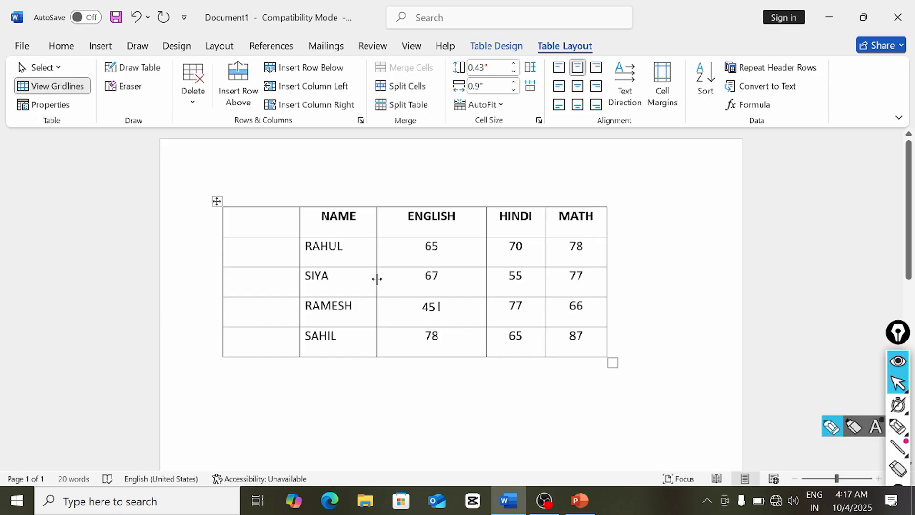
{"action": "left_click", "coordinate": [314, 106]}
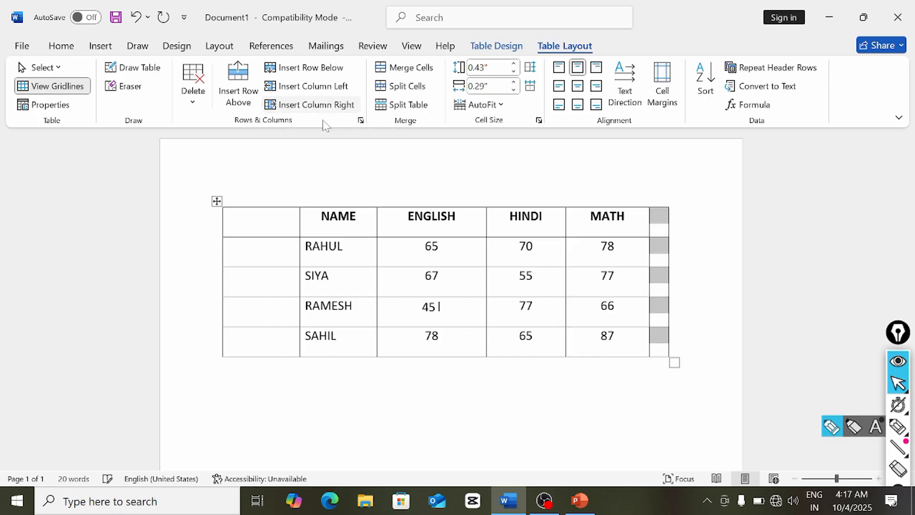
{"action": "left_click", "coordinate": [674, 223]}
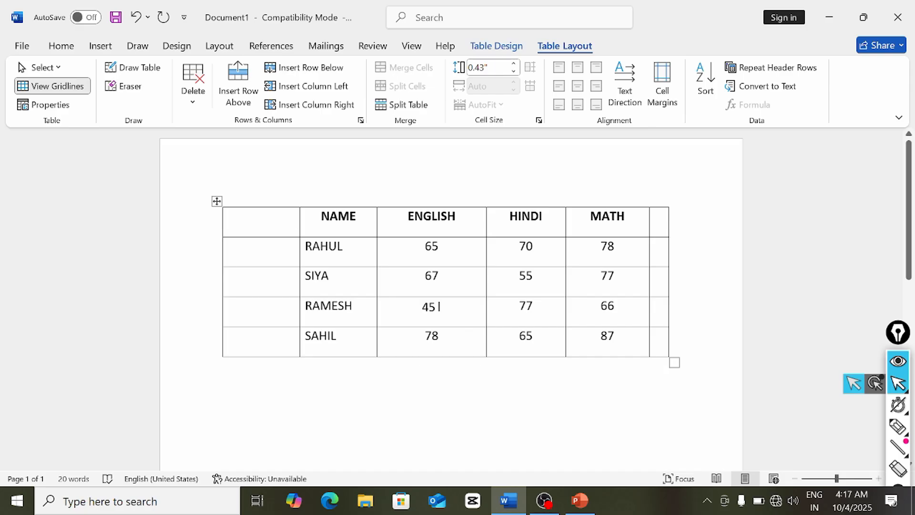
{"action": "left_click", "coordinate": [321, 216]}
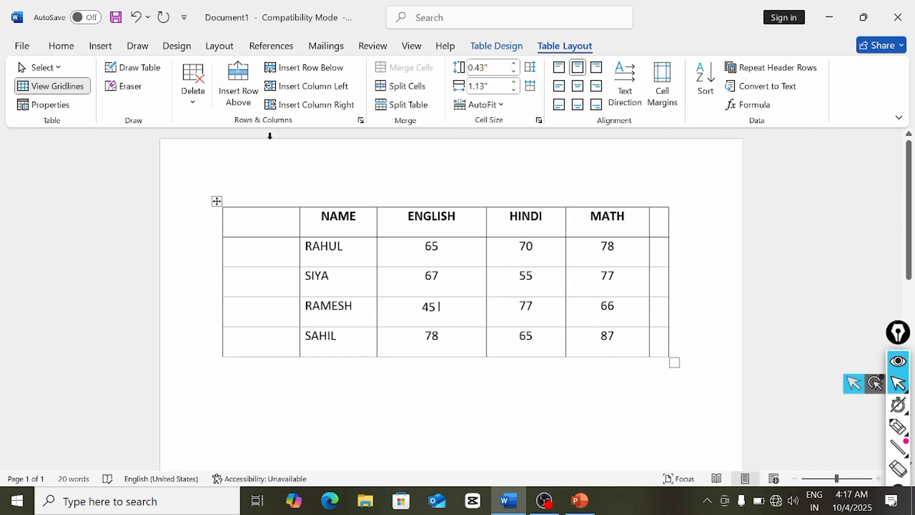
- Insert an empty row above the header and two empty rows below SAHIL's row
{"action": "left_click", "coordinate": [241, 103]}
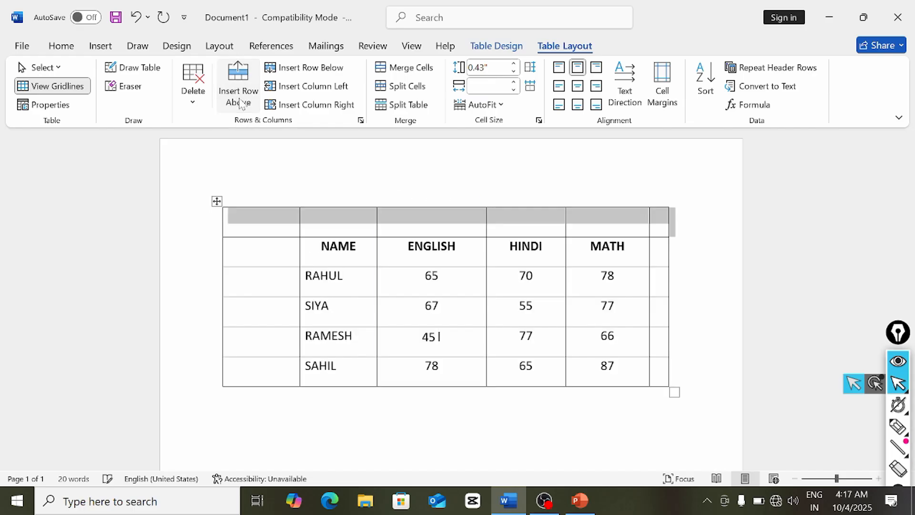
{"action": "left_click", "coordinate": [269, 228]}
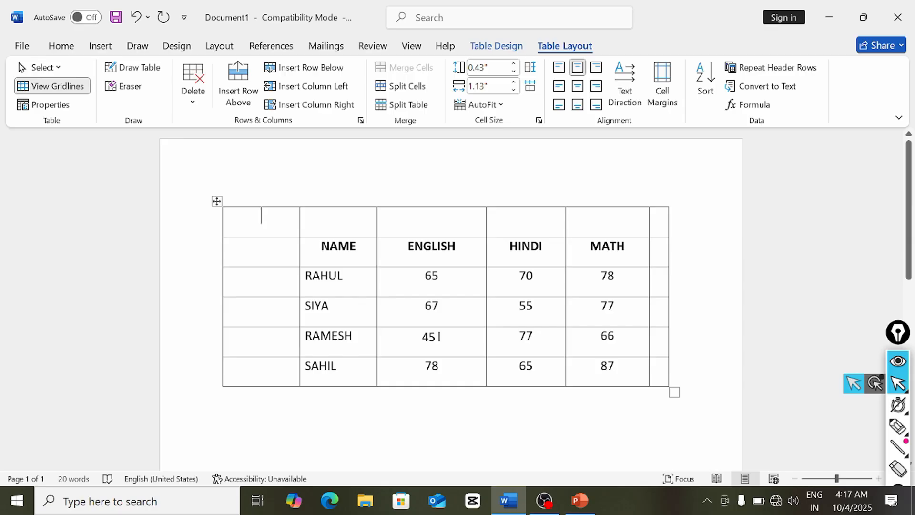
{"action": "left_click", "coordinate": [618, 368]}
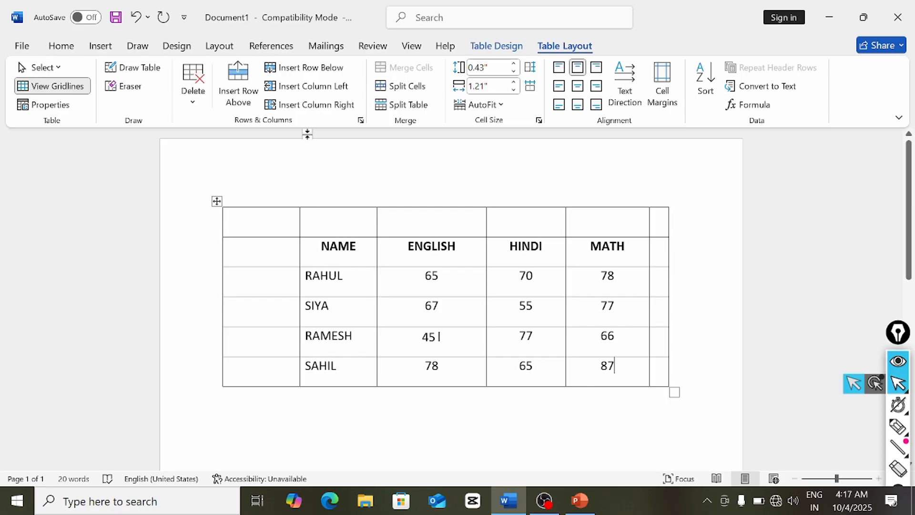
{"action": "left_click", "coordinate": [304, 69]}
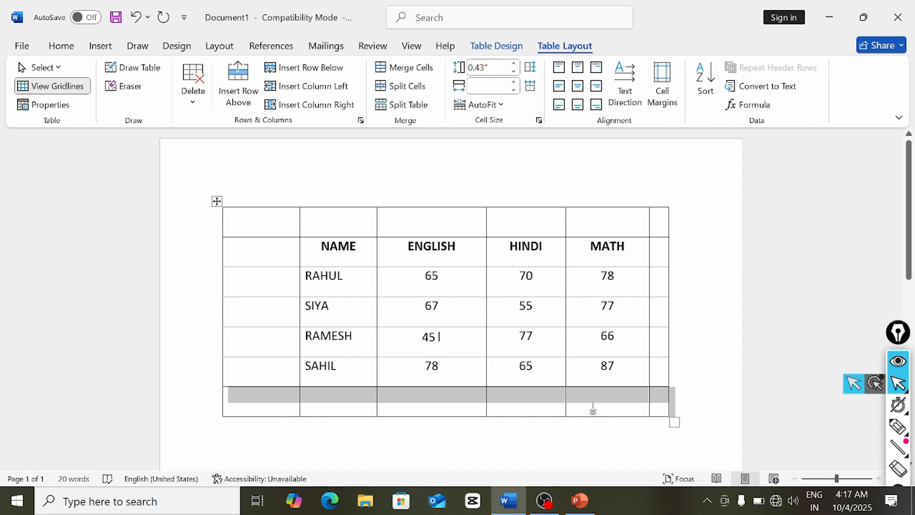
{"action": "left_click", "coordinate": [312, 67]}
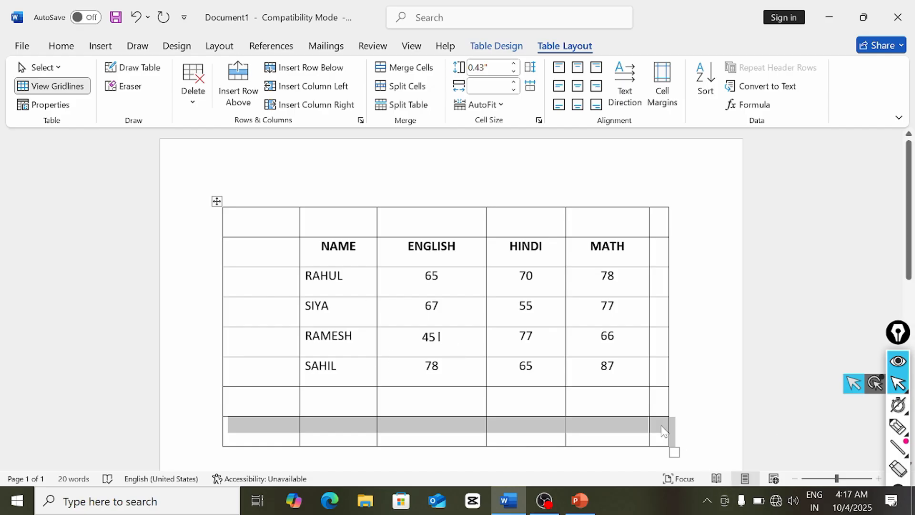
- Undo the stray 'z' and the added rows and columns with Ctrl+Z
{"action": "left_click", "coordinate": [587, 426]}
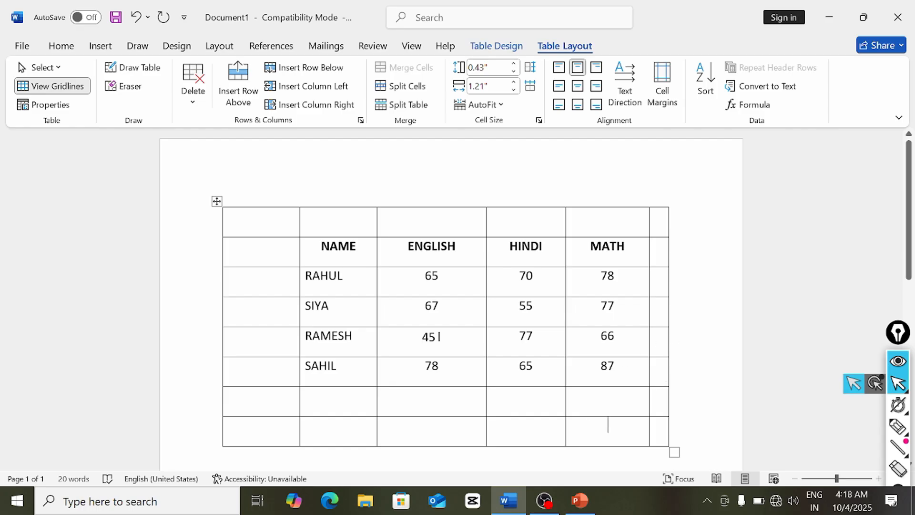
{"action": "left_click", "coordinate": [230, 366]}
{"action": "type", "text": "z"}
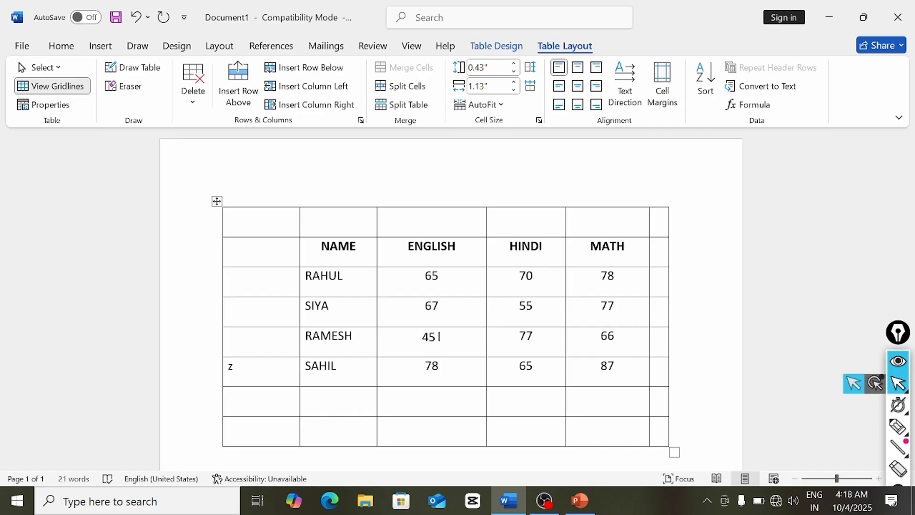
{"action": "key", "text": "ctrl+z"}
{"action": "key", "text": "ctrl+z"}
{"action": "key", "text": "ctrl+z"}
{"action": "key", "text": "ctrl+z"}
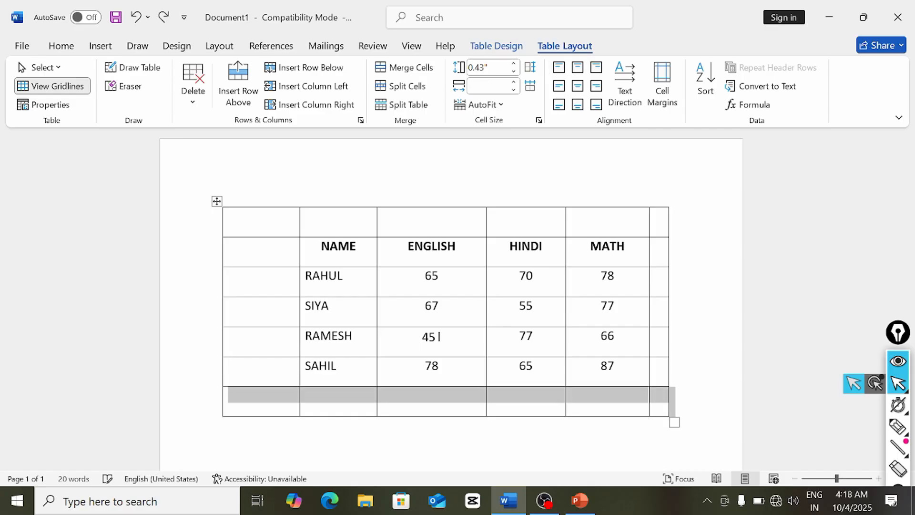
{"action": "key", "text": "ctrl+z"}
{"action": "key", "text": "ctrl+z"}
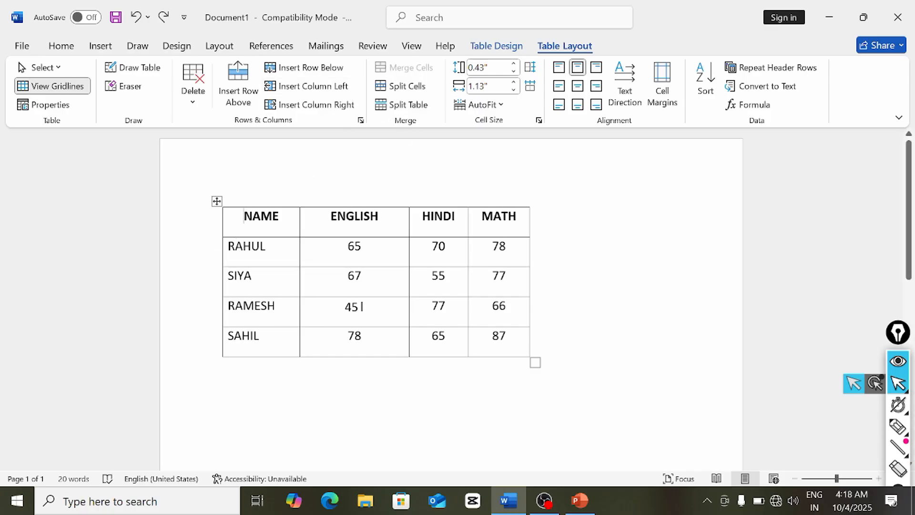
- Insert a row above the header row and merge its cells into one
{"action": "left_click", "coordinate": [239, 88]}
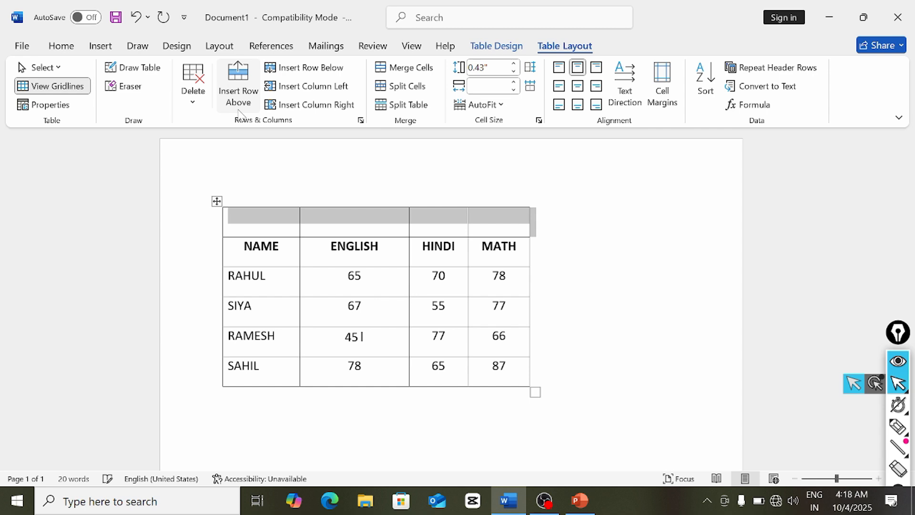
{"action": "left_click", "coordinate": [293, 231]}
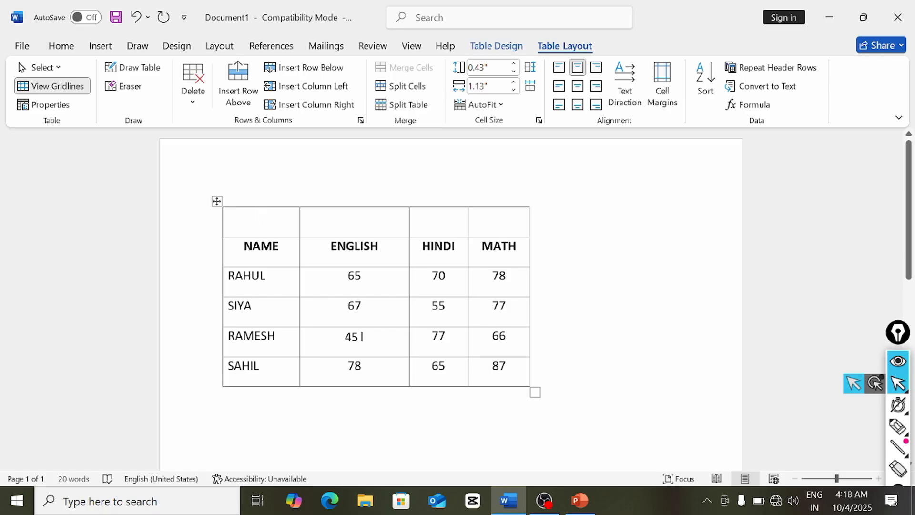
{"action": "left_click_drag", "start_coordinate": [261, 217], "coordinate": [522, 218]}
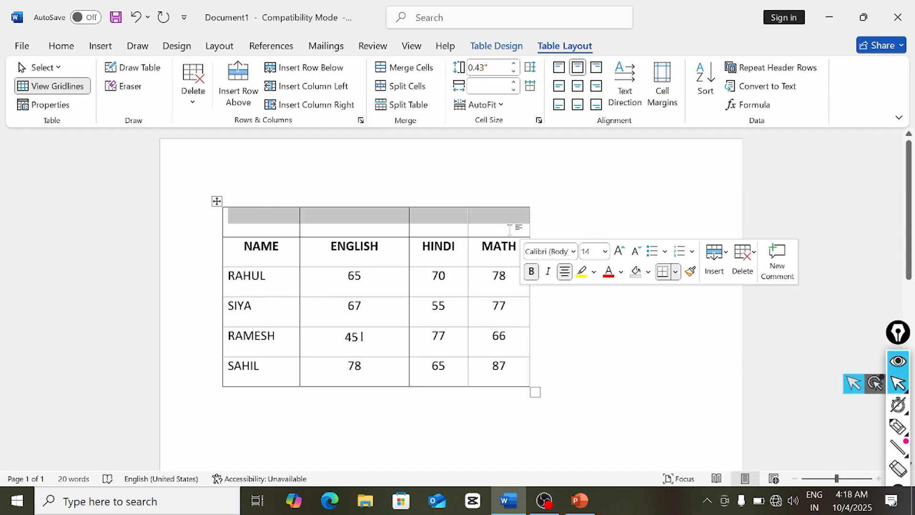
{"action": "left_click", "coordinate": [409, 69]}
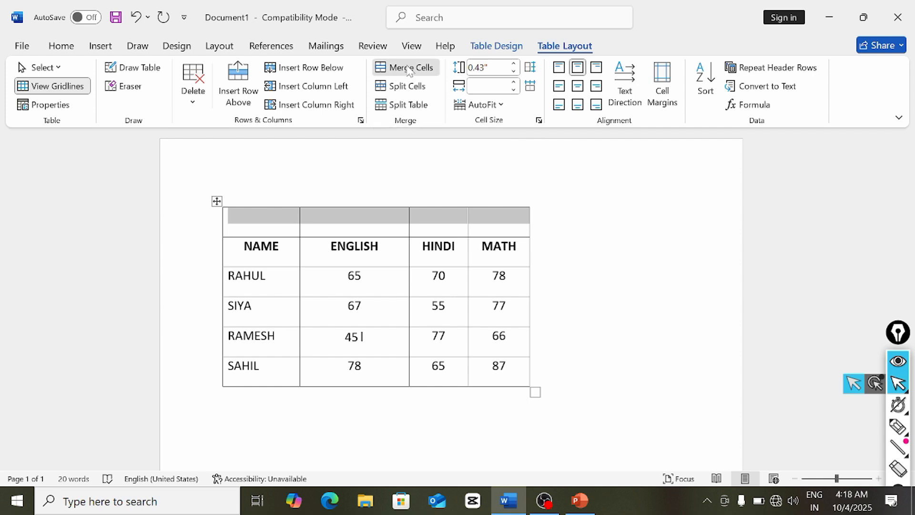
- Type the title 'J r public school' in the merged cell and select it
{"action": "left_click", "coordinate": [322, 227]}
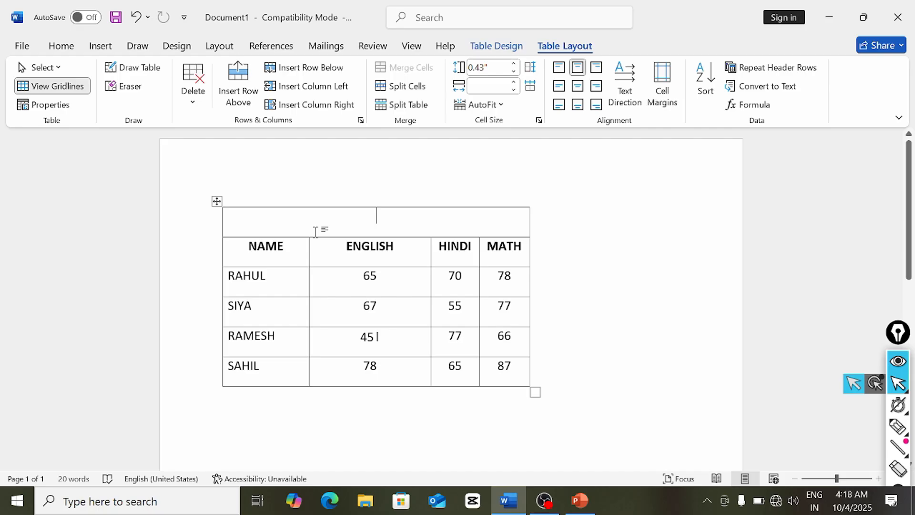
{"action": "type", "text": "J r"}
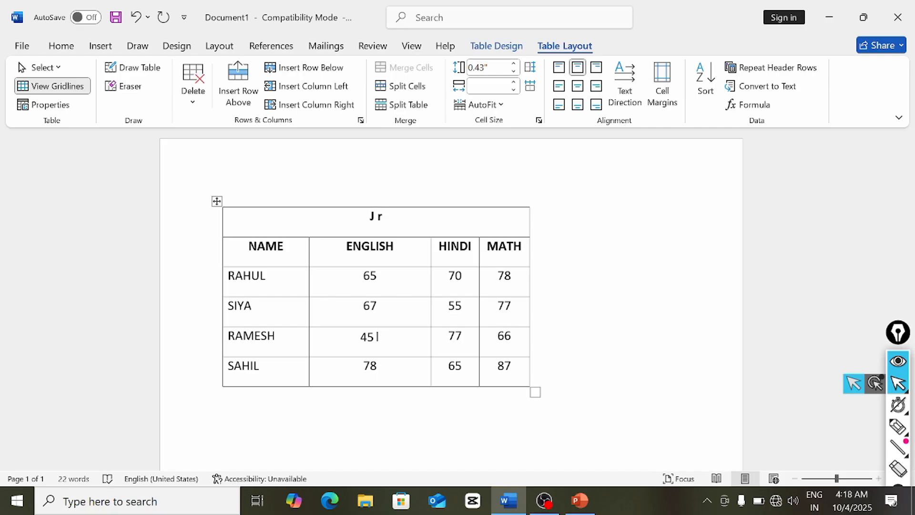
{"action": "type", "text": " public school"}
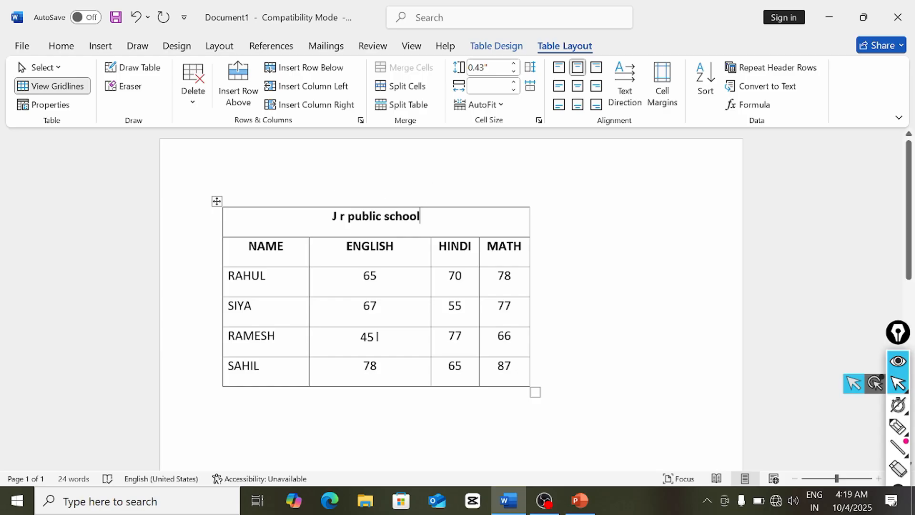
{"action": "mouse_move", "coordinate": [334, 217]}
{"action": "left_mouse_down"}
{"action": "mouse_move", "coordinate": [362, 246]}
{"action": "mouse_move", "coordinate": [429, 218]}
{"action": "left_mouse_up"}
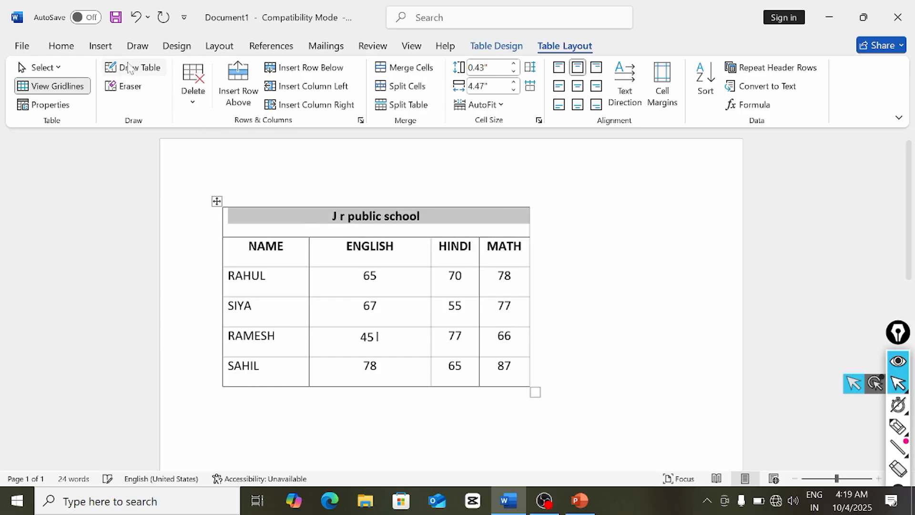
{"action": "left_click", "coordinate": [61, 48]}
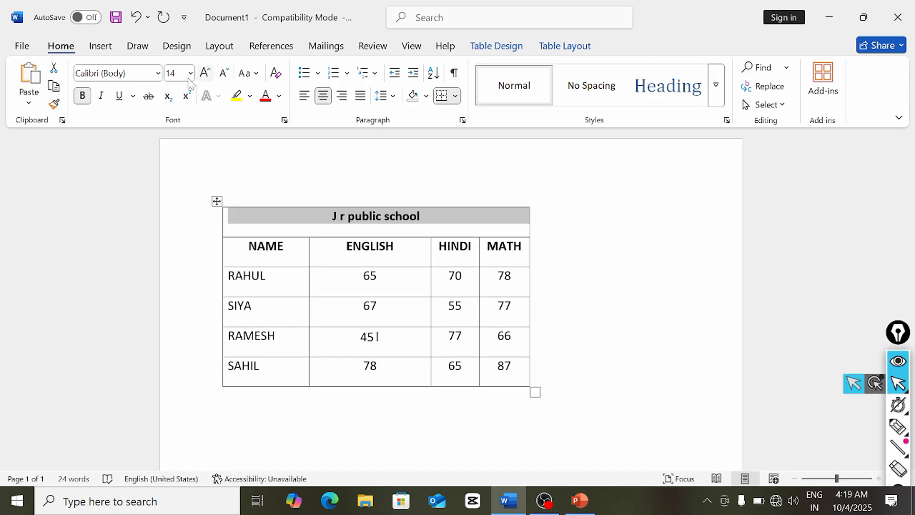
- Set the J r public school title to 16 pt, leaving cell shading unchanged
{"action": "left_click", "coordinate": [205, 73]}
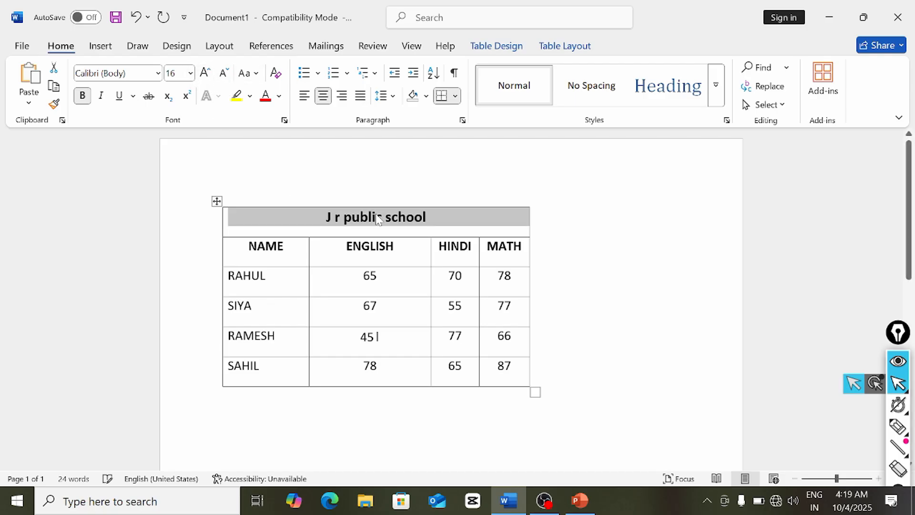
{"action": "left_click", "coordinate": [484, 47]}
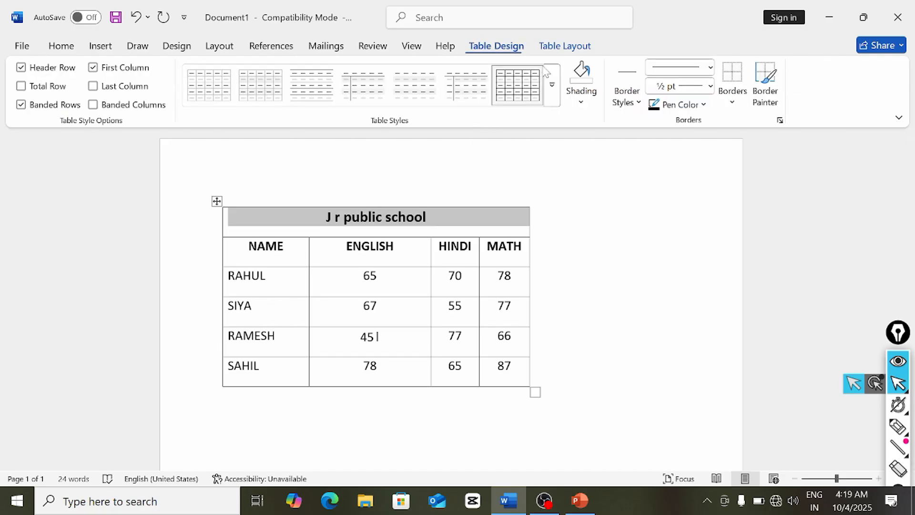
{"action": "left_click", "coordinate": [582, 99]}
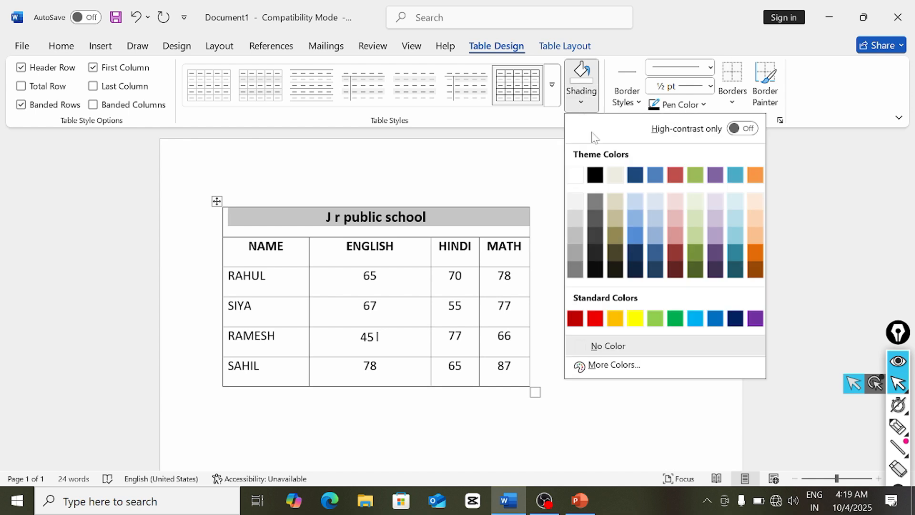
{"action": "left_click", "coordinate": [541, 156]}
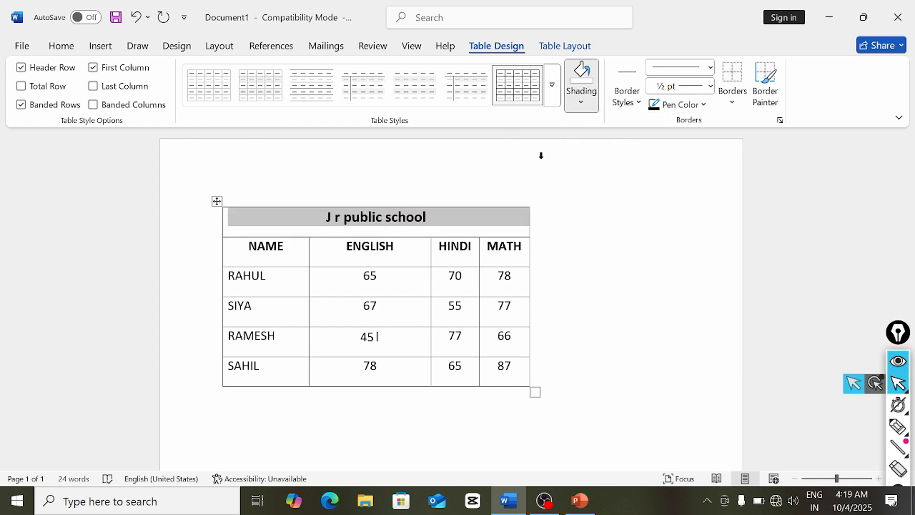
{"action": "left_click", "coordinate": [433, 221]}
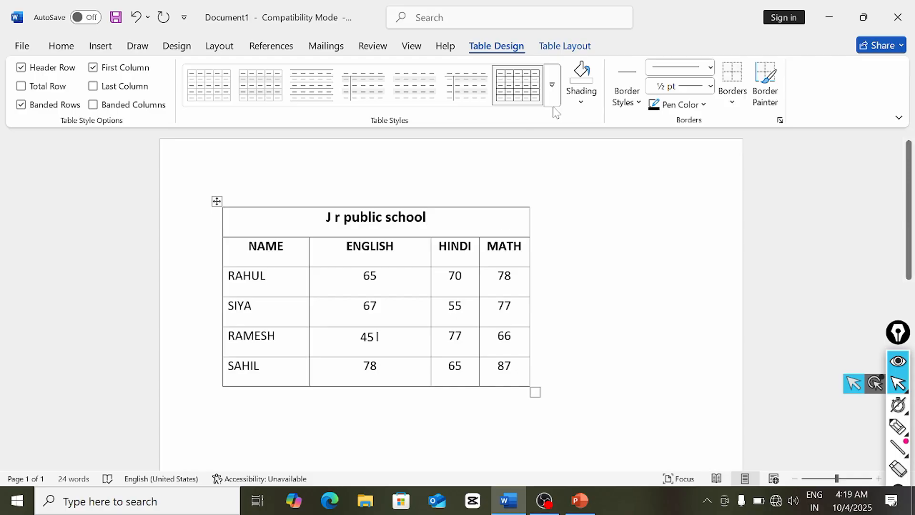
{"action": "left_click", "coordinate": [552, 49]}
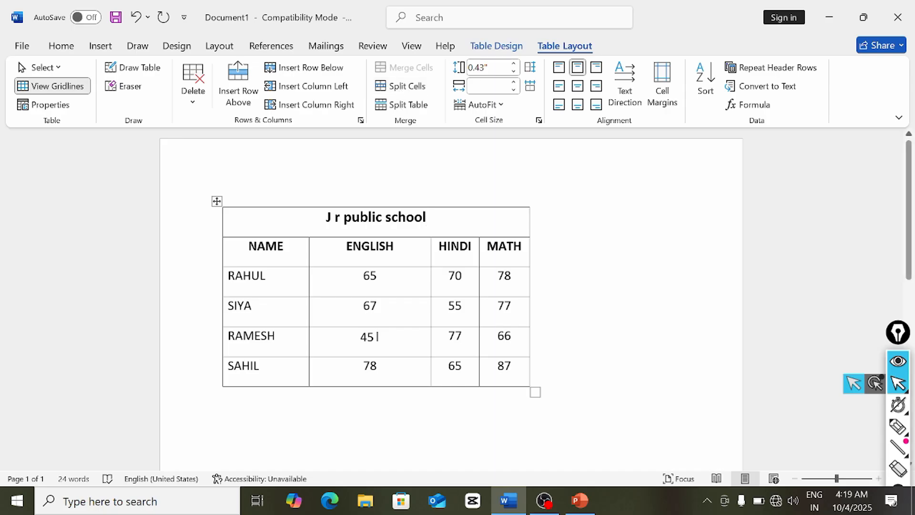
{"action": "left_click", "coordinate": [377, 337]}
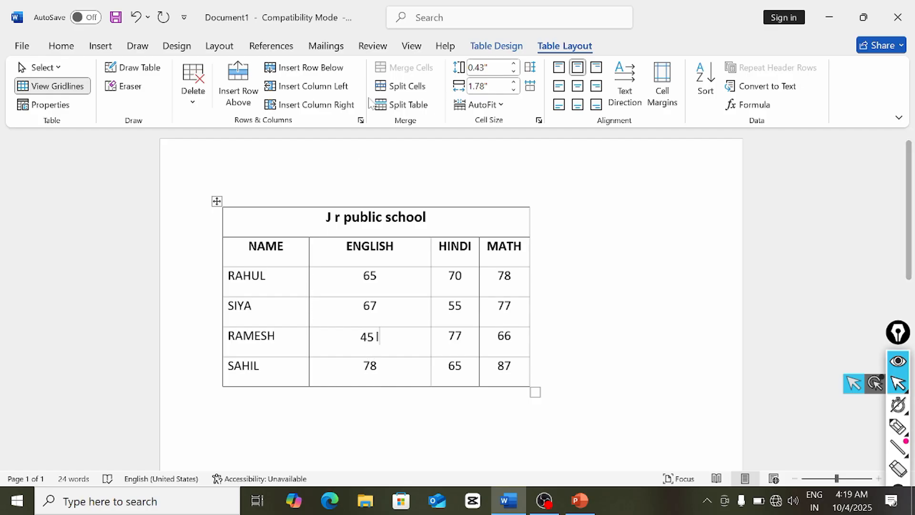
{"action": "left_click", "coordinate": [400, 87]}
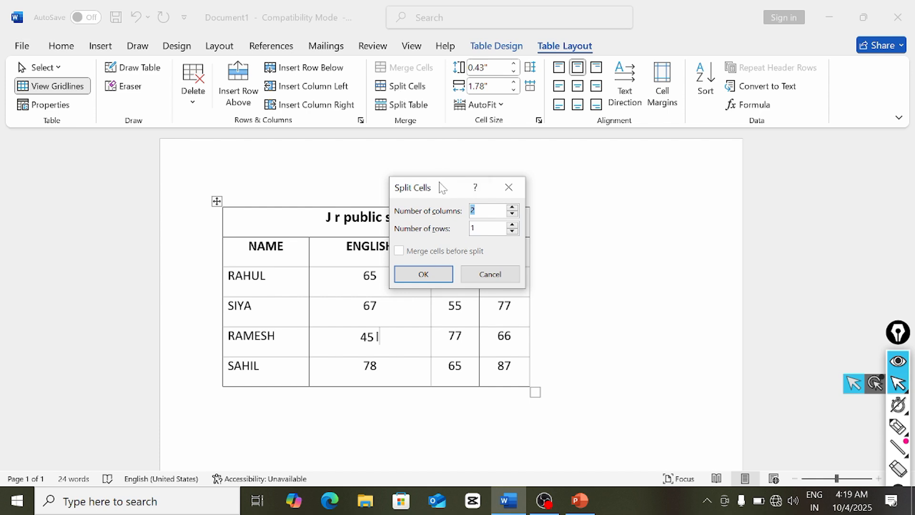
{"action": "left_click_drag", "start_coordinate": [439, 182], "coordinate": [627, 159]}
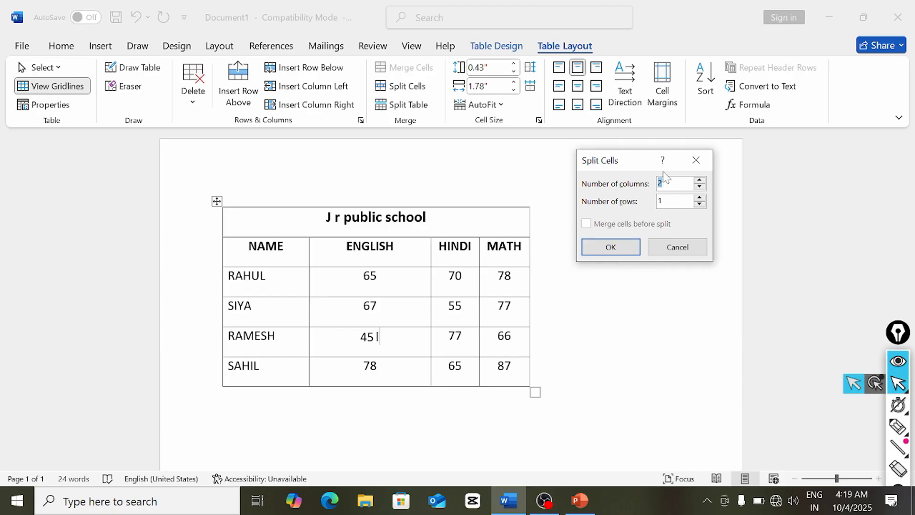
{"action": "left_click", "coordinate": [616, 255]}
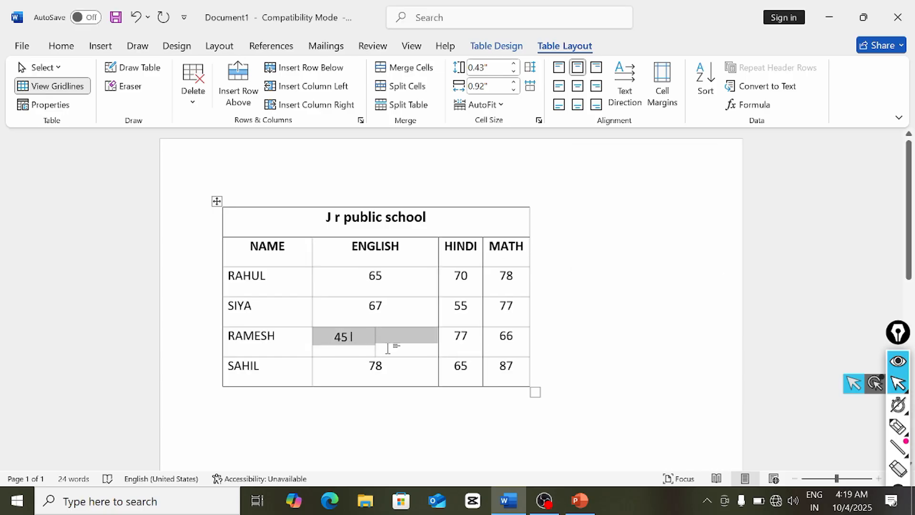
{"action": "left_click", "coordinate": [408, 90]}
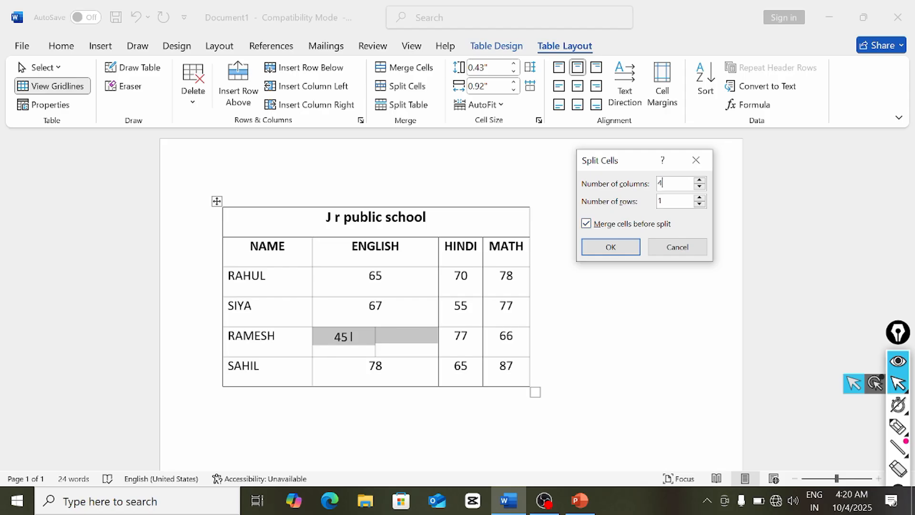
{"action": "key", "text": "BackSpace"}
{"action": "type", "text": "4"}
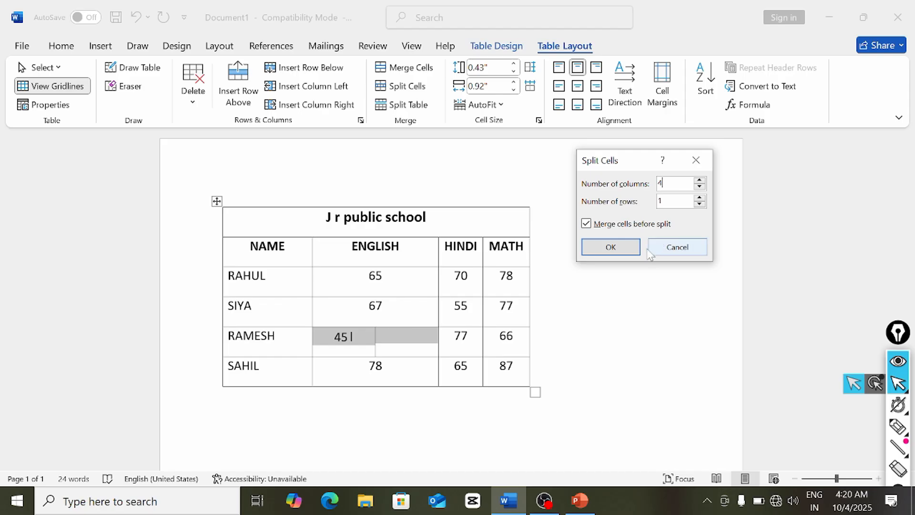
{"action": "left_click", "coordinate": [632, 247]}
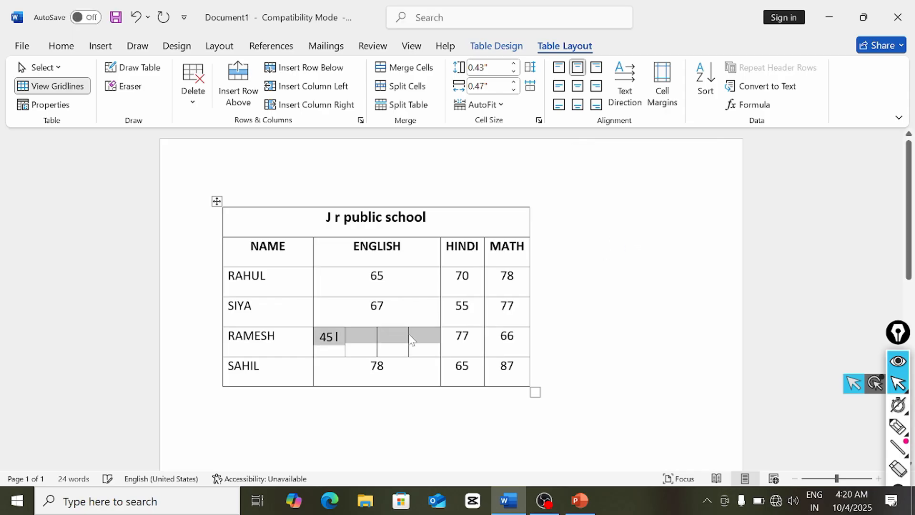
{"action": "left_click", "coordinate": [371, 365]}
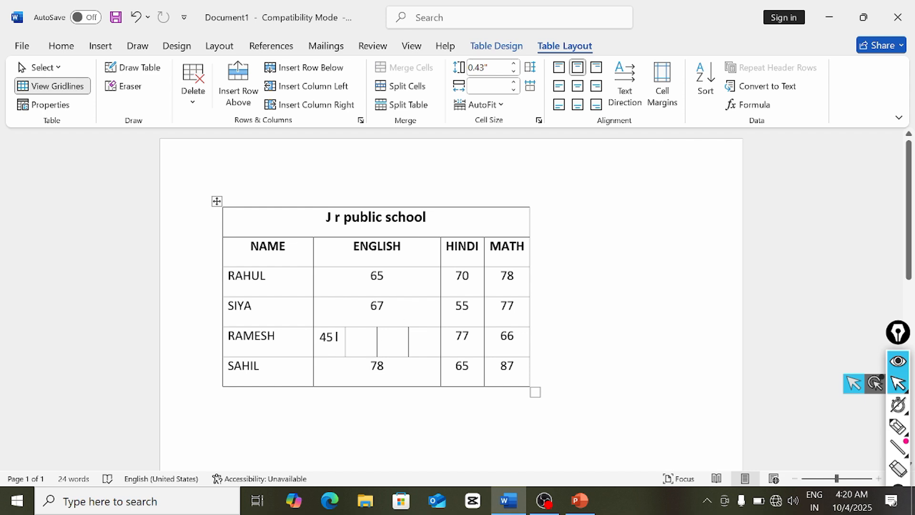
{"action": "key", "text": "ctrl+z"}
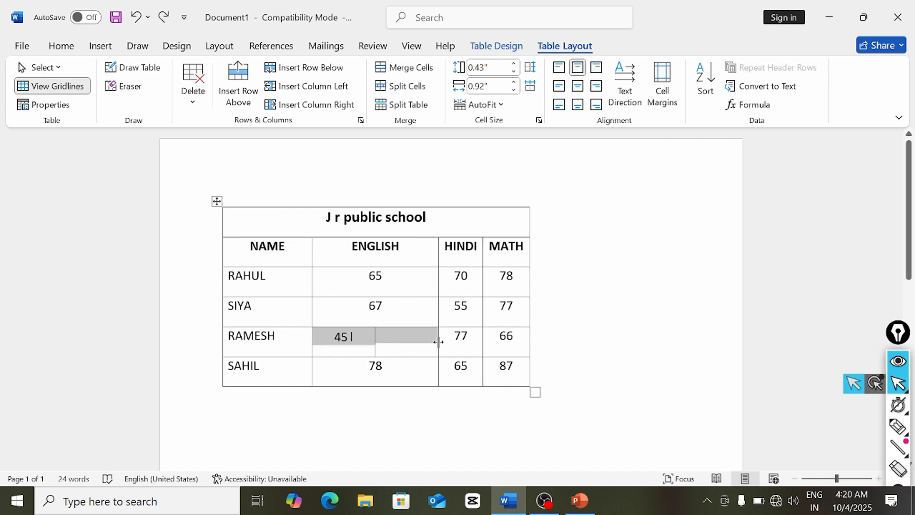
{"action": "key", "text": "ctrl+z"}
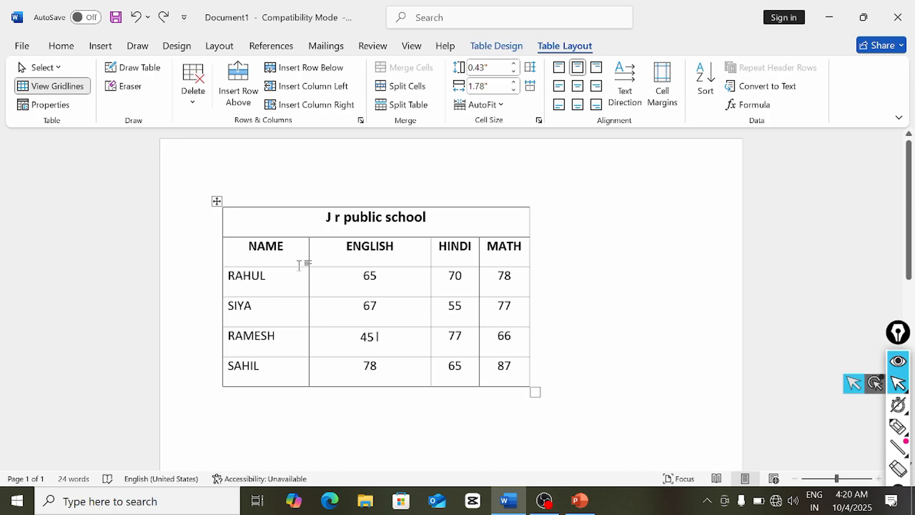
- Try Split Table below the title and between RAHUL and SIYA, undoing each
{"action": "left_click", "coordinate": [249, 247]}
{"action": "left_click", "coordinate": [422, 109]}
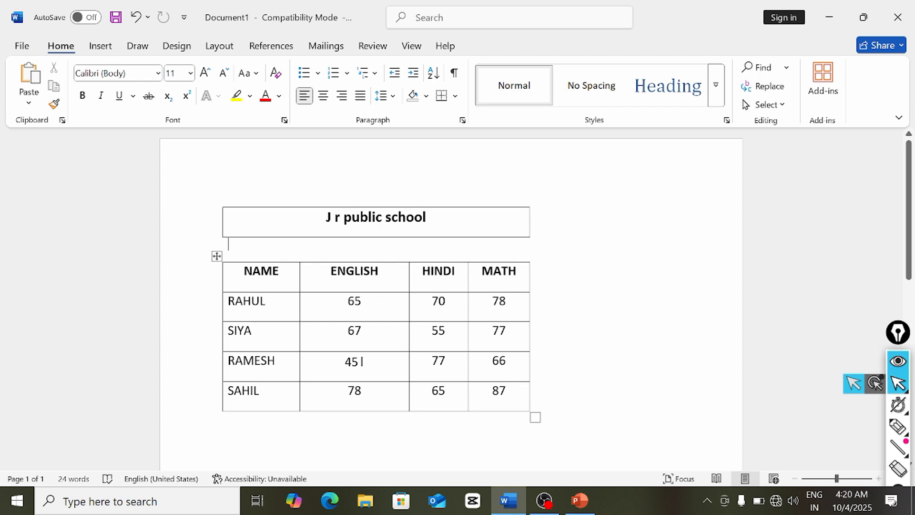
{"action": "key", "text": "ctrl+z"}
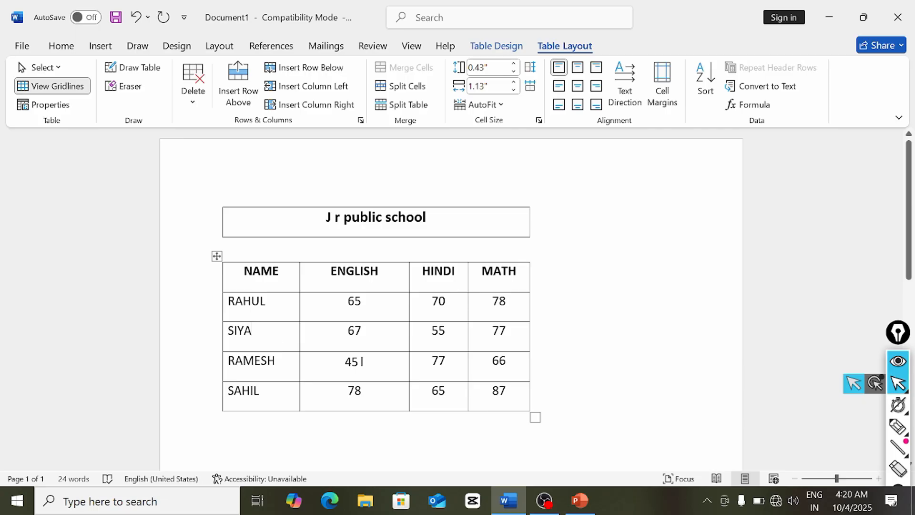
{"action": "left_click", "coordinate": [399, 110]}
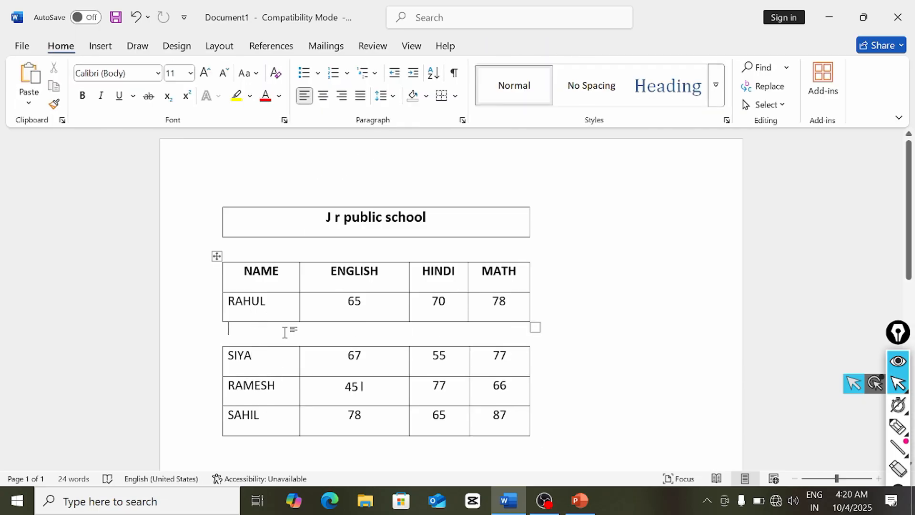
{"action": "key", "text": "ctrl+z"}
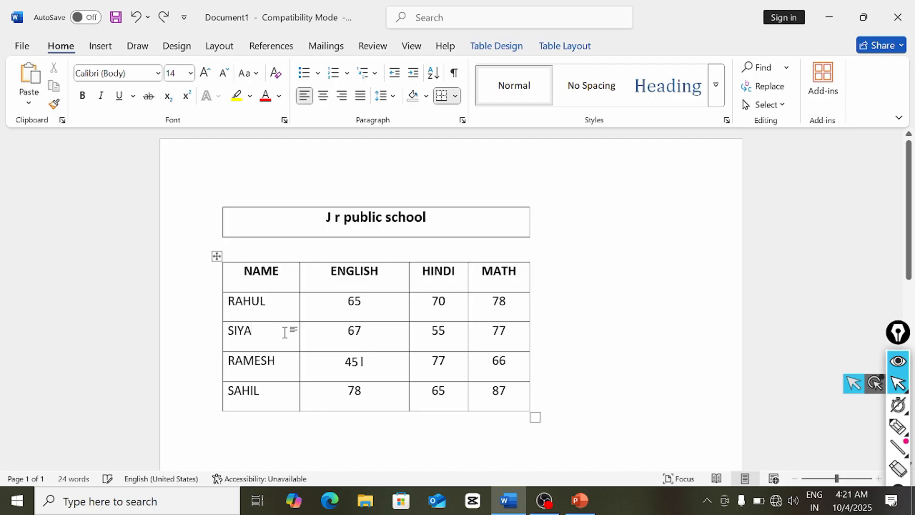
- Select and delete the title row and the blank line beneath it
{"action": "left_click_drag", "start_coordinate": [257, 227], "coordinate": [368, 245]}
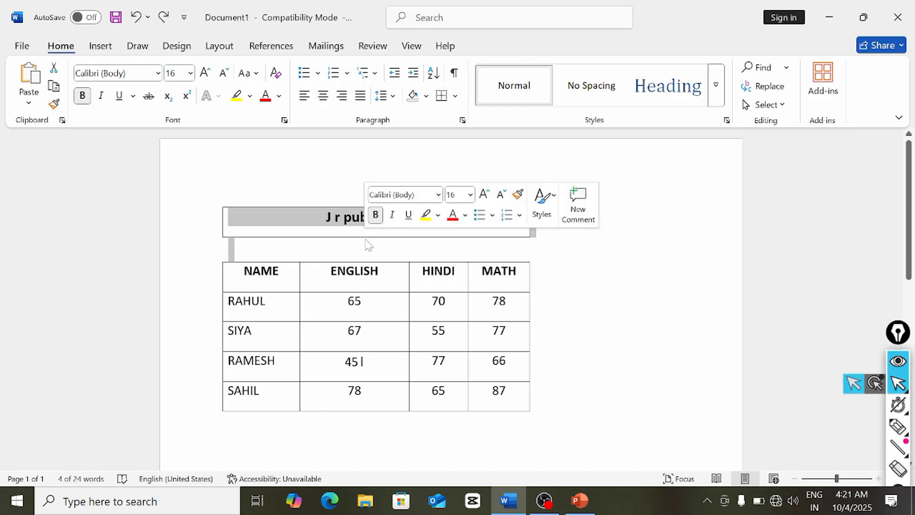
{"action": "key", "text": "BackSpace"}
{"action": "left_click", "coordinate": [361, 276]}
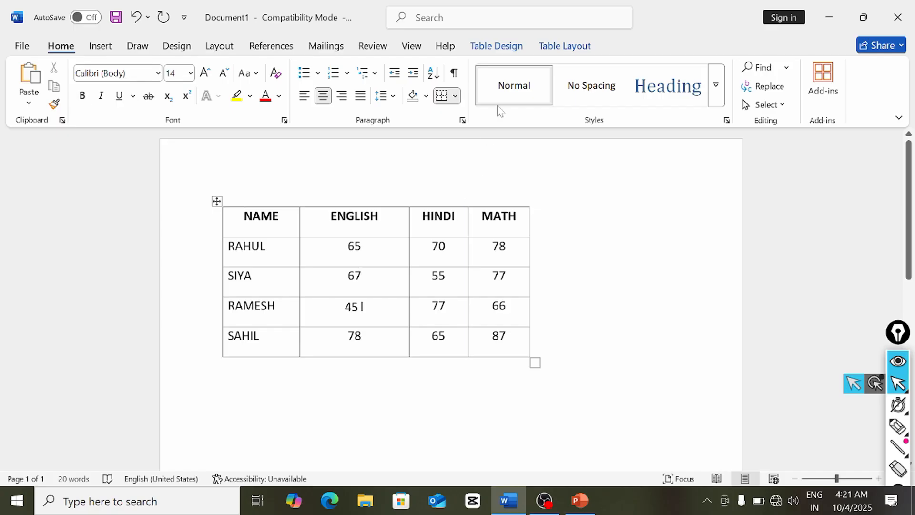
- Heighten the NAME/ENGLISH/HINDI/MATH header row and shift the HINDI/MATH border left to widen MATH
{"action": "left_click", "coordinate": [565, 45]}
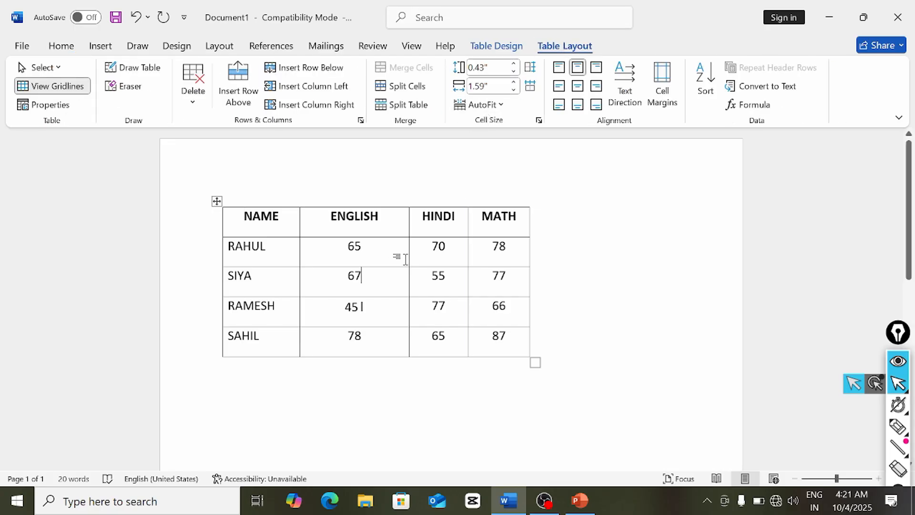
{"action": "left_click_drag", "start_coordinate": [514, 238], "coordinate": [515, 258]}
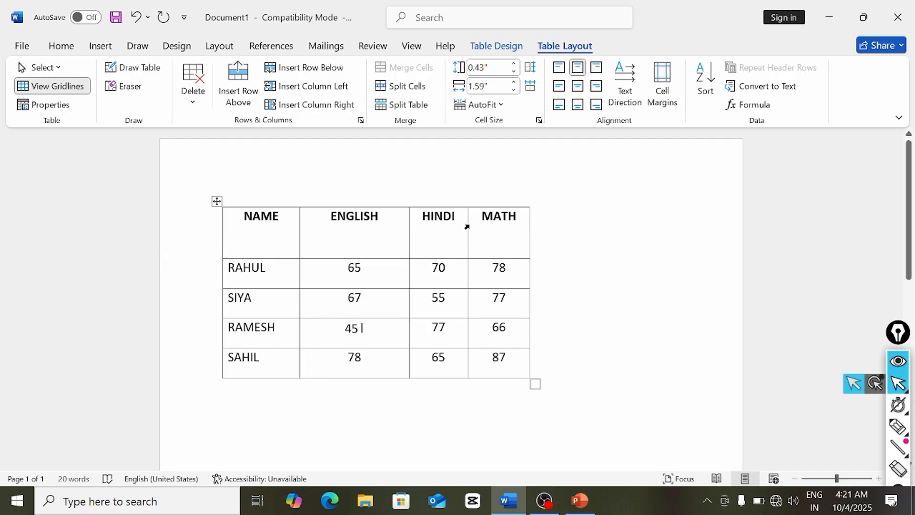
{"action": "left_click_drag", "start_coordinate": [467, 230], "coordinate": [455, 230]}
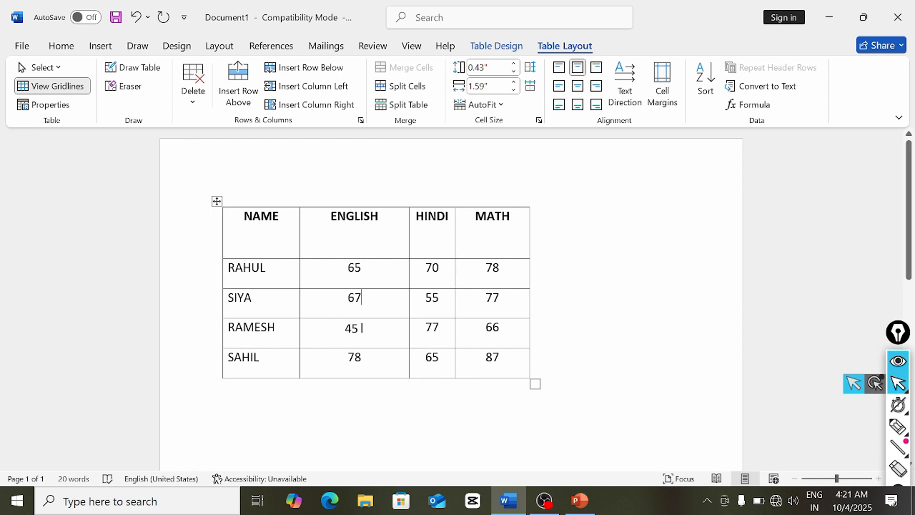
{"action": "left_click", "coordinate": [361, 298]}
{"action": "left_click", "coordinate": [217, 201]}
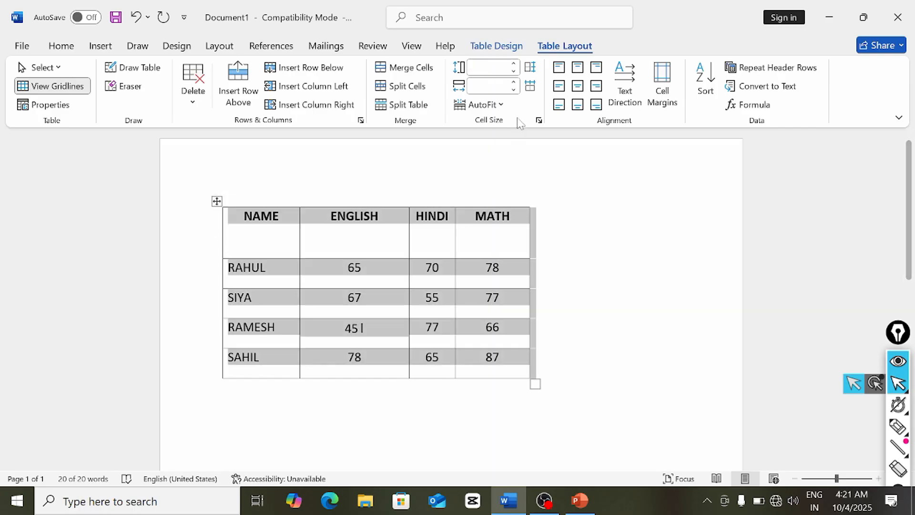
- Equalize the ENGLISH, HINDI and MATH column widths, then lower the RAHUL and SIYA row borders
{"action": "left_click", "coordinate": [531, 86]}
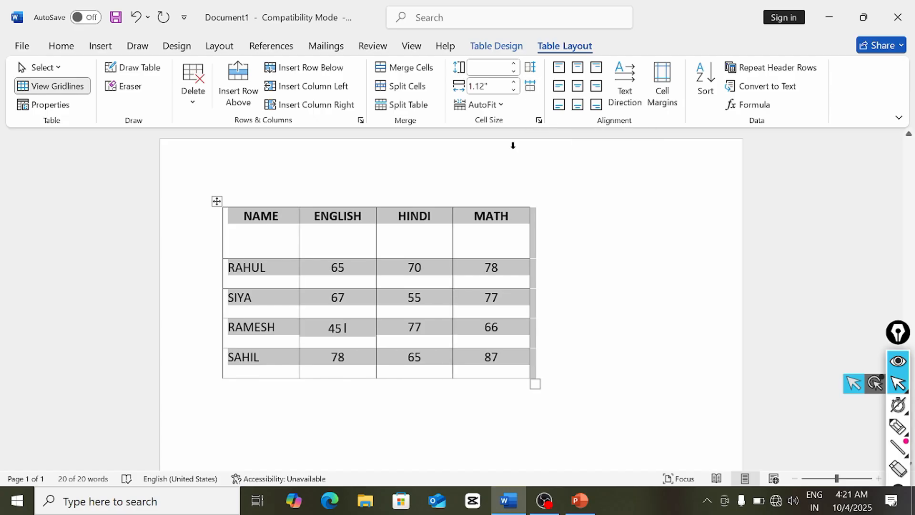
{"action": "left_click", "coordinate": [404, 286]}
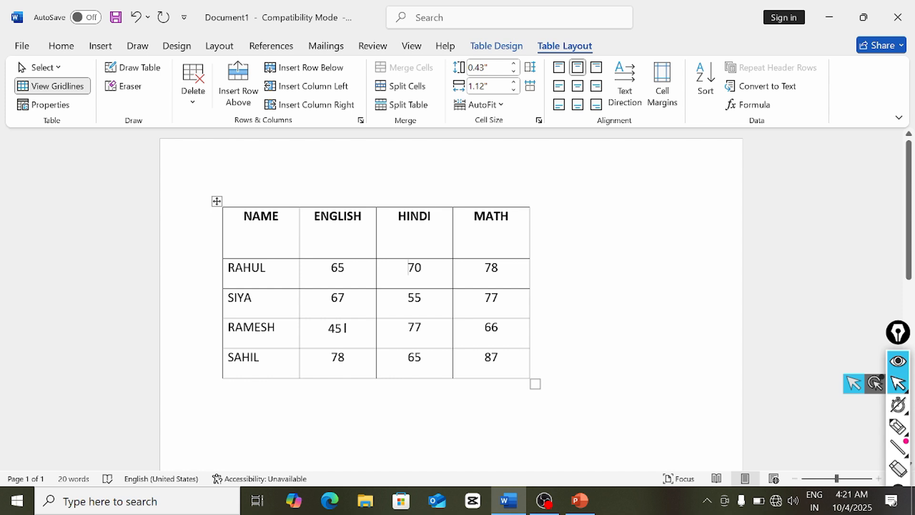
{"action": "left_click_drag", "start_coordinate": [519, 288], "coordinate": [521, 318]}
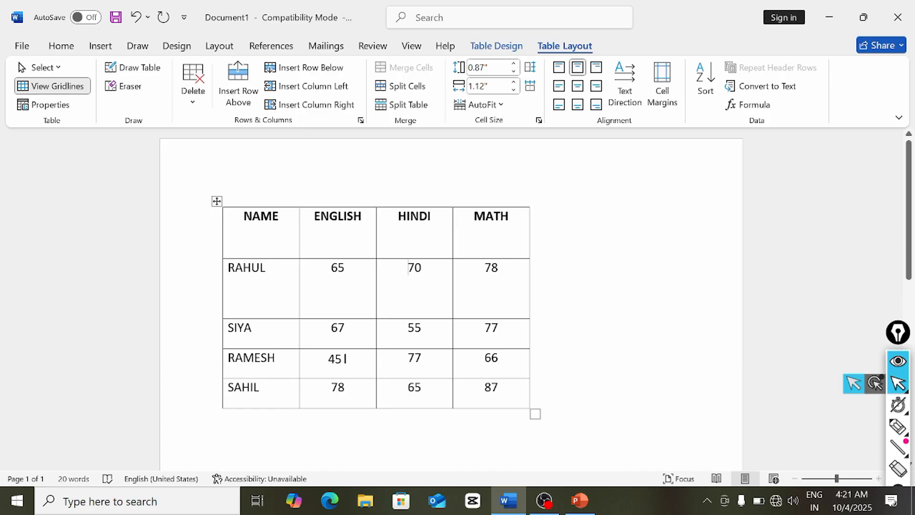
{"action": "left_click_drag", "start_coordinate": [521, 348], "coordinate": [523, 409]}
{"action": "left_click", "coordinate": [498, 387]}
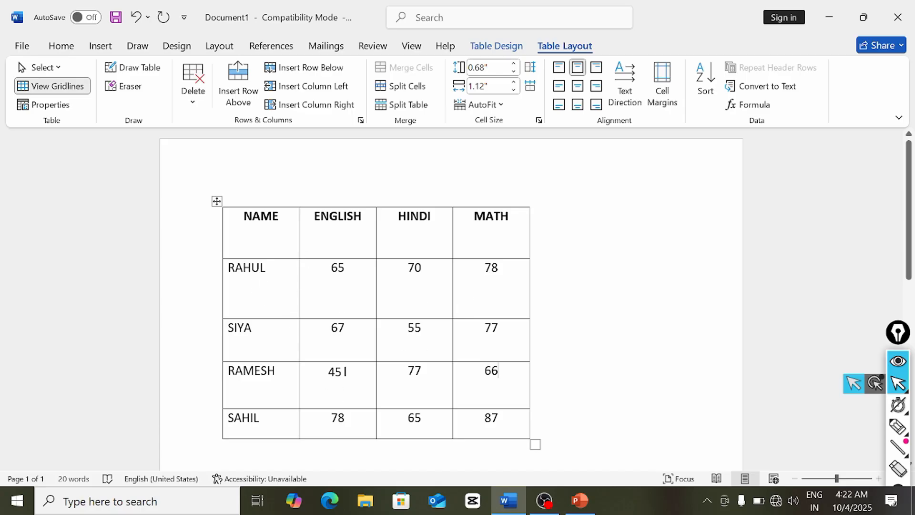
{"action": "left_click", "coordinate": [216, 201]}
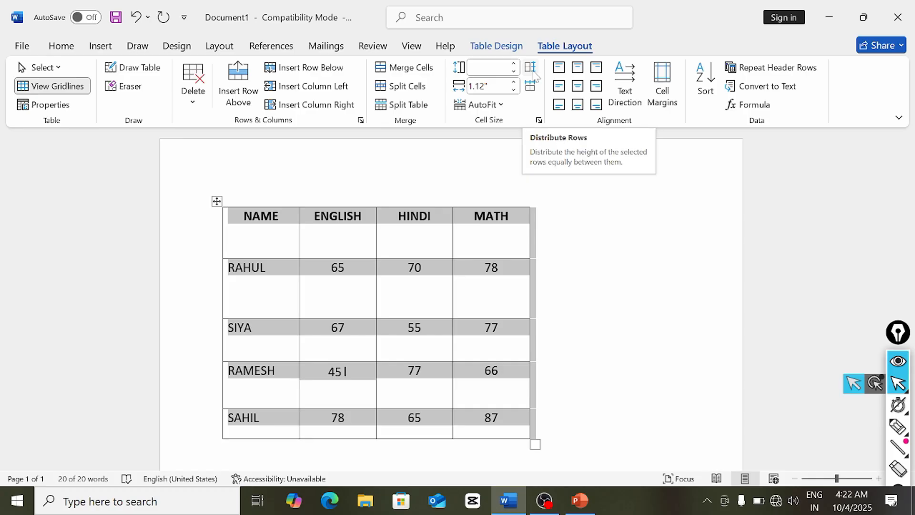
- Distribute rows to one equal height, narrow ENGLISH, and widen the table from its right edge
{"action": "left_click", "coordinate": [535, 75]}
{"action": "left_click", "coordinate": [510, 293]}
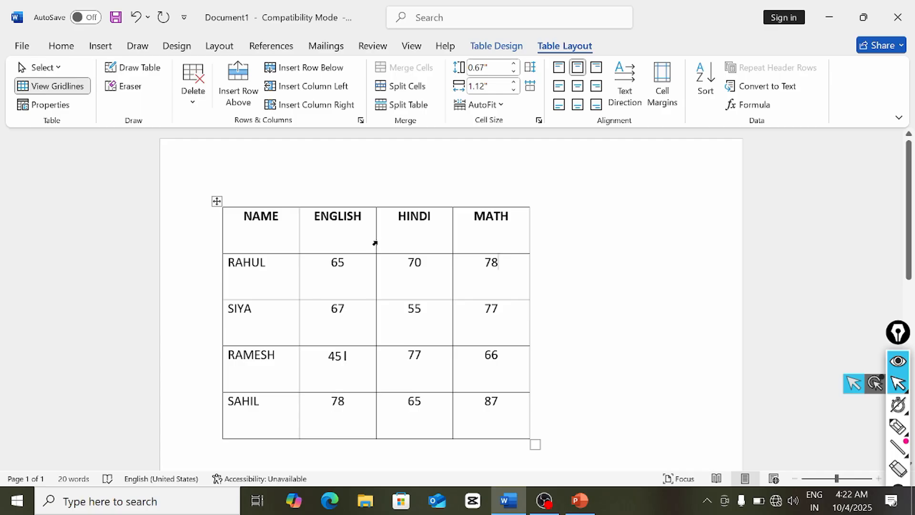
{"action": "left_click_drag", "start_coordinate": [374, 242], "coordinate": [356, 257]}
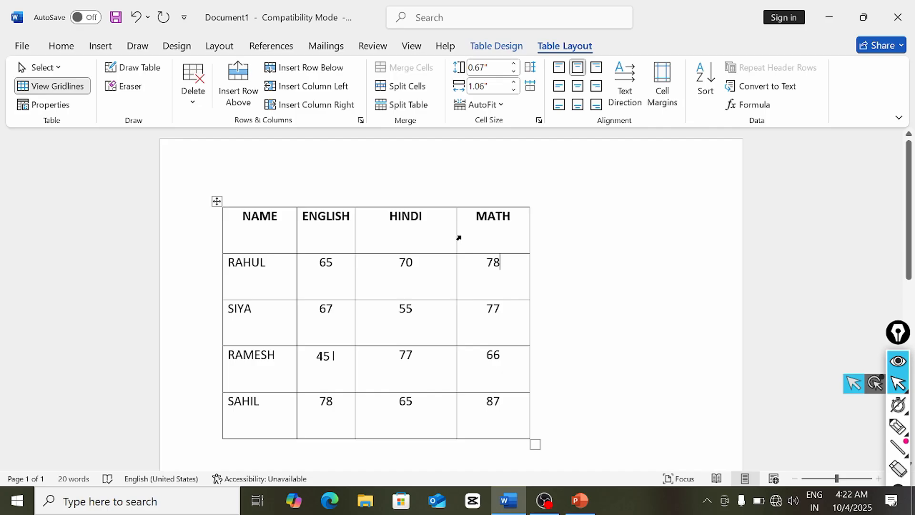
{"action": "left_click_drag", "start_coordinate": [530, 231], "coordinate": [554, 230]}
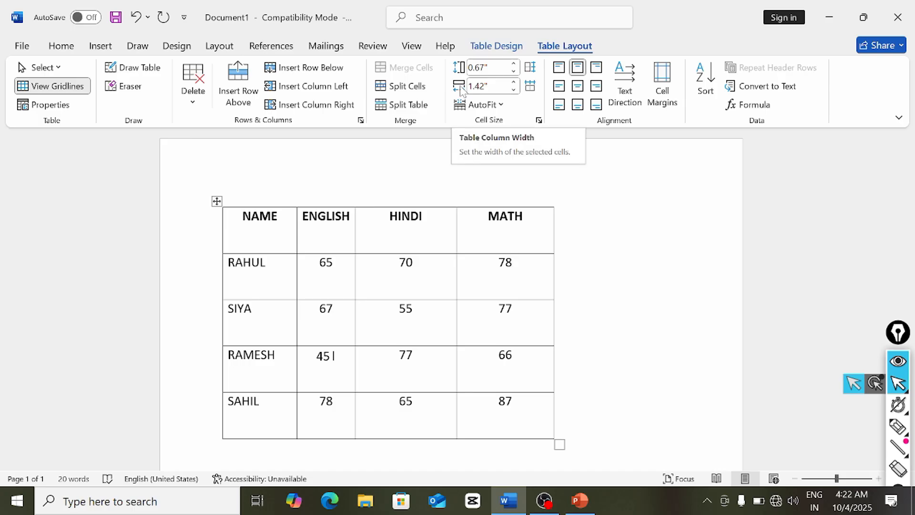
{"action": "left_click", "coordinate": [507, 217]}
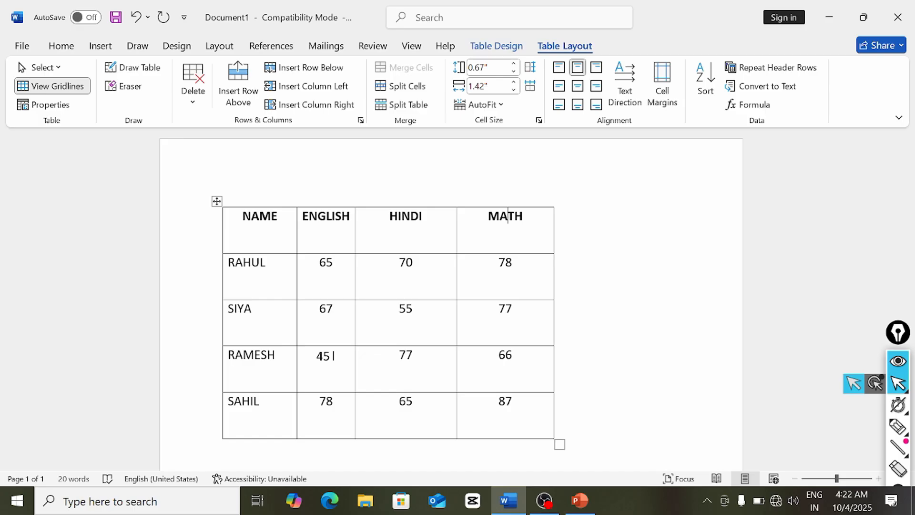
{"action": "left_click", "coordinate": [428, 234]}
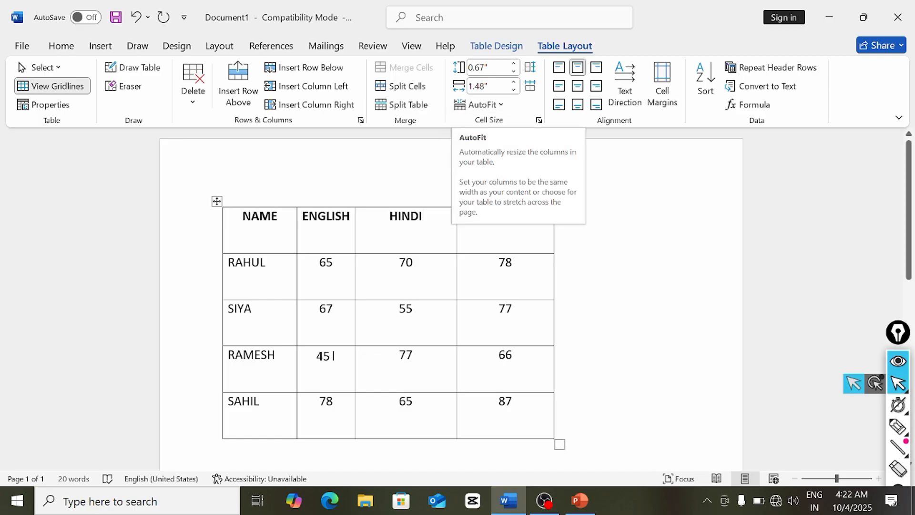
{"action": "left_click", "coordinate": [327, 240]}
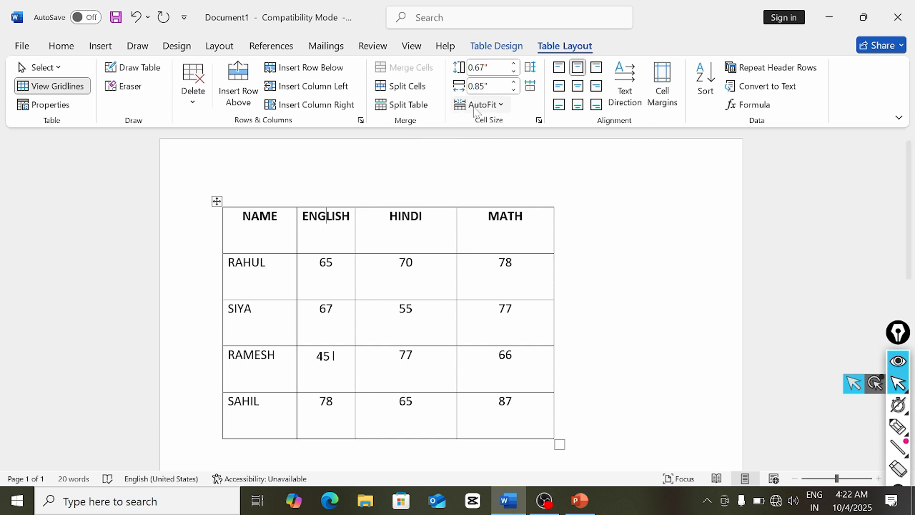
{"action": "left_click", "coordinate": [272, 236]}
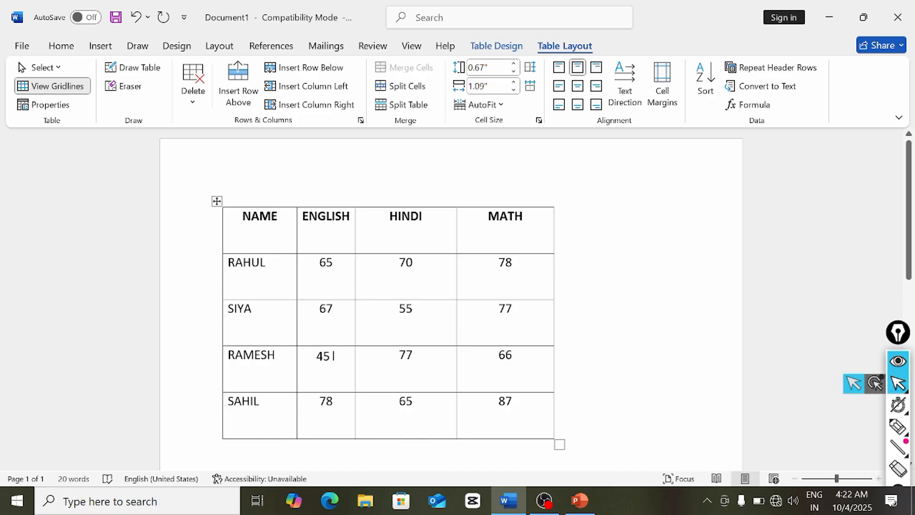
- Select the whole table and set every column width to 1"
{"action": "left_click", "coordinate": [217, 202]}
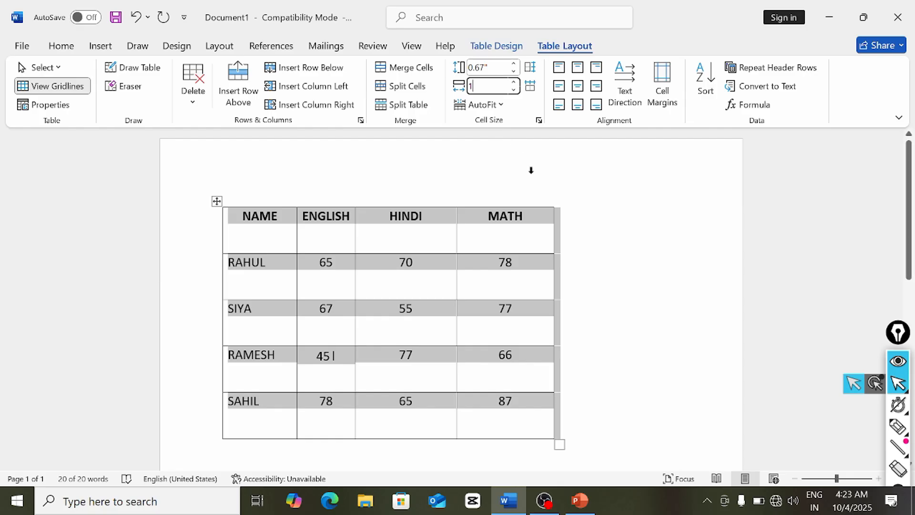
{"action": "left_click", "coordinate": [551, 175]}
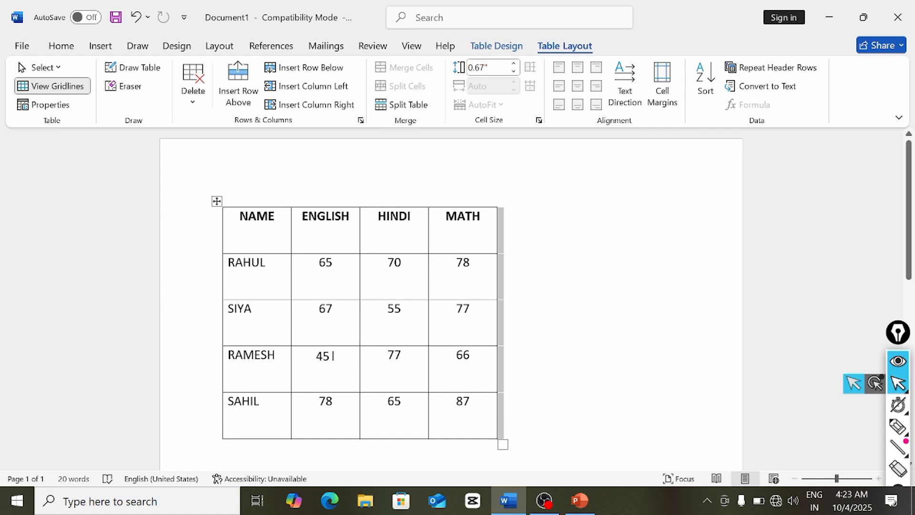
{"action": "left_click", "coordinate": [477, 291]}
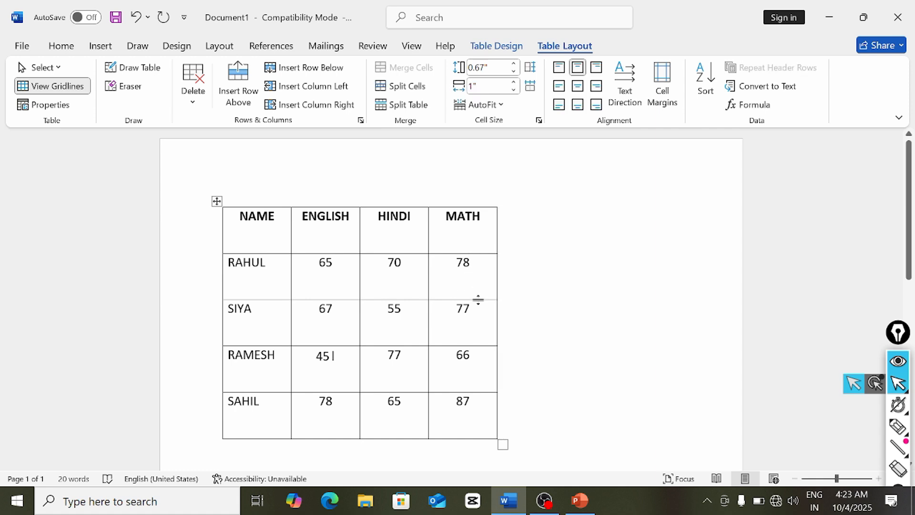
- Lengthen the RAHUL and SIYA rows by lowering their bottom borders
{"action": "left_click_drag", "start_coordinate": [478, 299], "coordinate": [478, 335]}
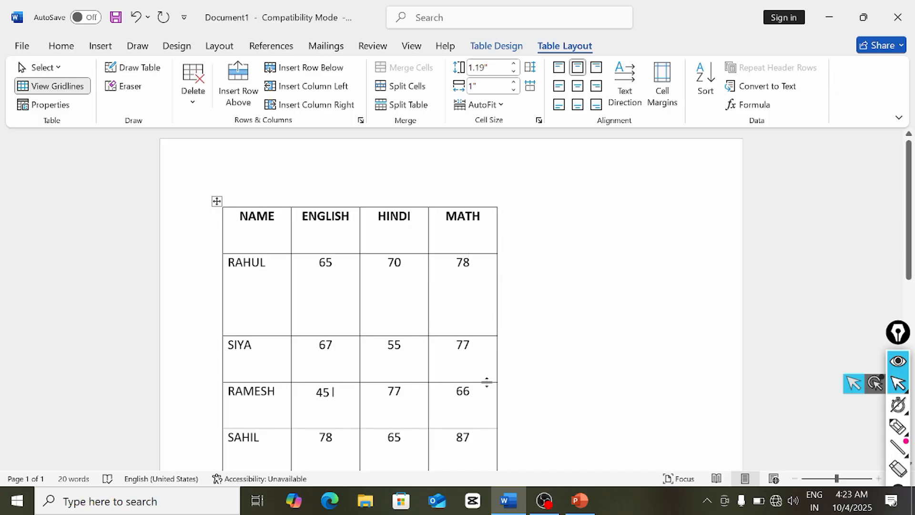
{"action": "left_click_drag", "start_coordinate": [487, 381], "coordinate": [487, 399]}
{"action": "scroll", "coordinate": [451, 300], "scroll_direction": "down", "scroll_amount": 3}
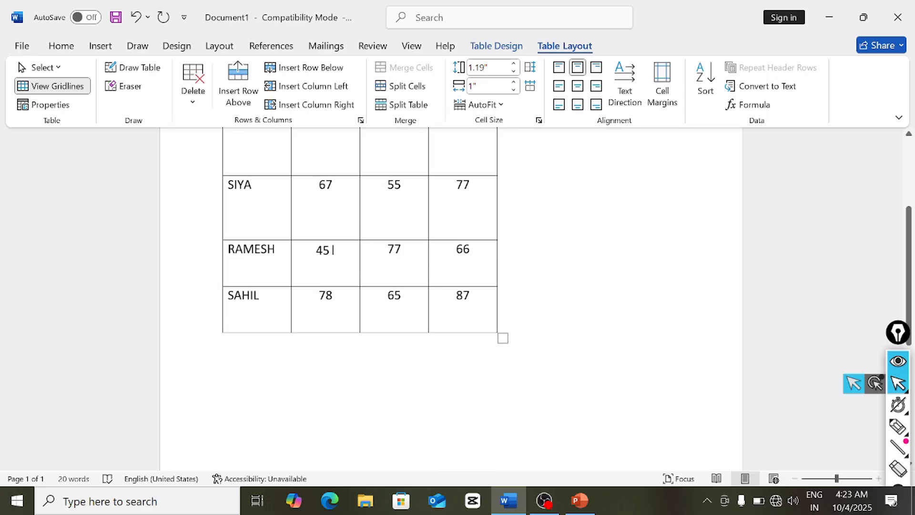
{"action": "scroll", "coordinate": [451, 301], "scroll_direction": "up", "scroll_amount": 3}
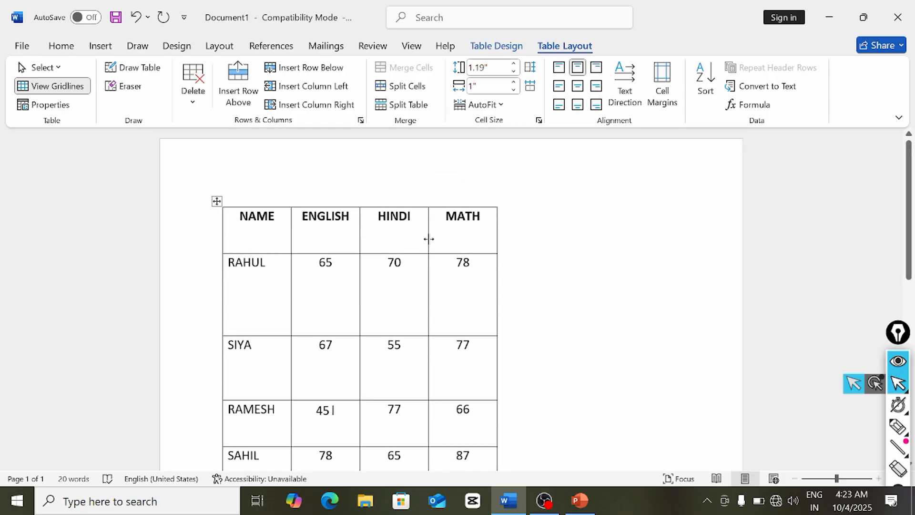
{"action": "scroll", "coordinate": [344, 303], "scroll_direction": "down", "scroll_amount": 3}
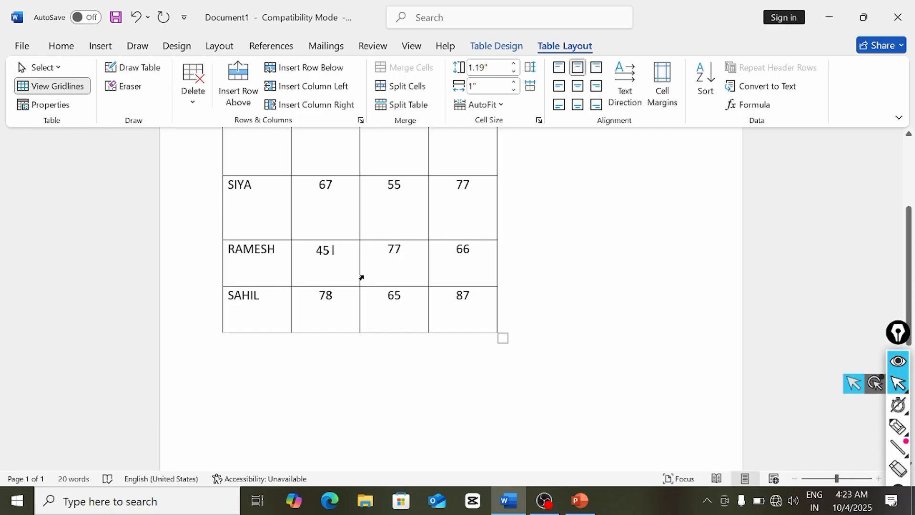
{"action": "scroll", "coordinate": [361, 277], "scroll_direction": "up", "scroll_amount": 3}
- Check row heights moving from the NAME header down through RAHUL, SIYA and RAMESH
{"action": "left_click", "coordinate": [262, 236]}
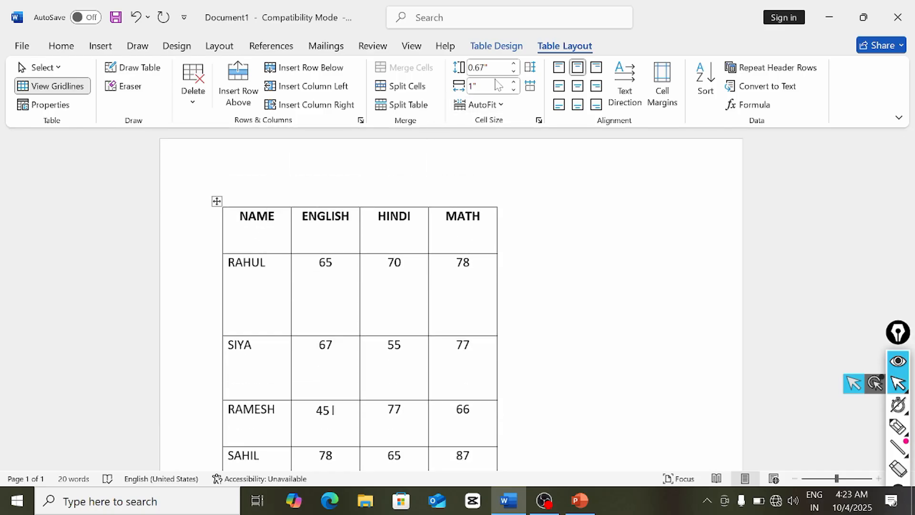
{"action": "key", "text": "Down"}
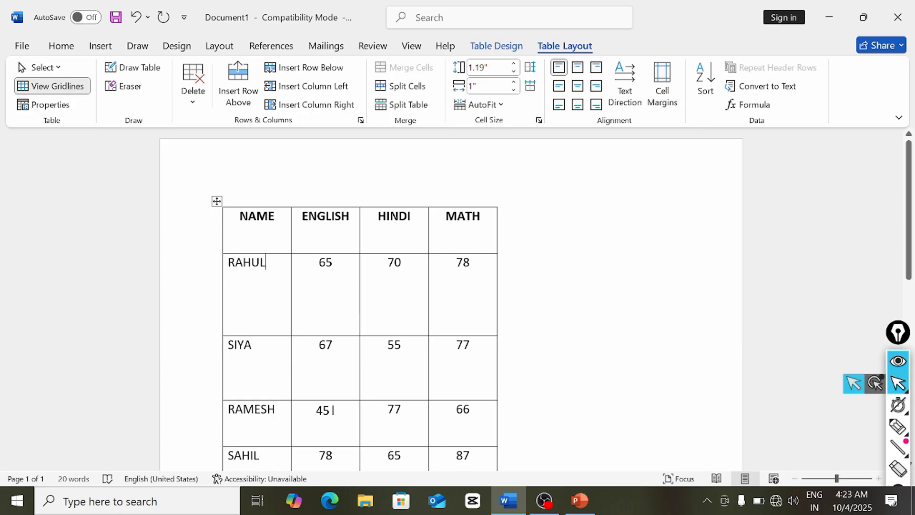
{"action": "key", "text": "Down"}
{"action": "scroll", "coordinate": [199, 446], "scroll_direction": "down", "scroll_amount": 3}
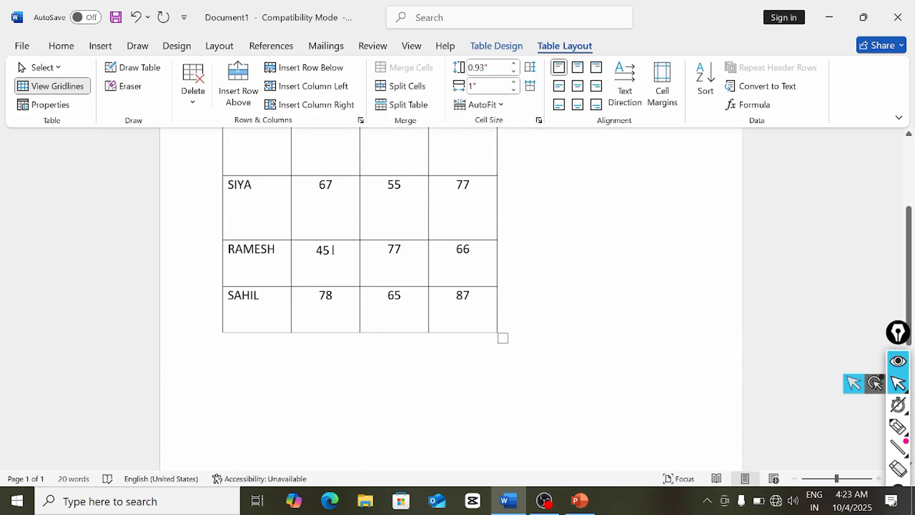
{"action": "key", "text": "Down"}
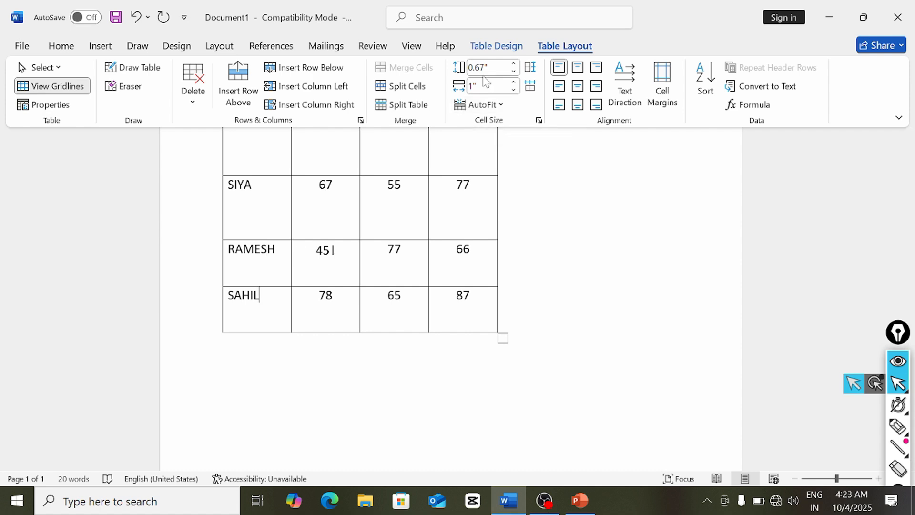
{"action": "scroll", "coordinate": [426, 241], "scroll_direction": "up", "scroll_amount": 3}
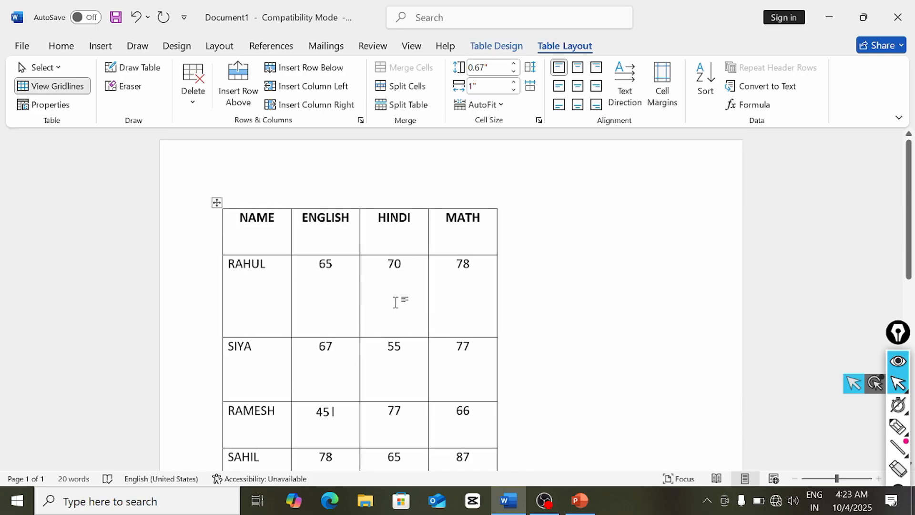
- Select the whole table and set every row height to 1"
{"action": "left_click", "coordinate": [216, 202]}
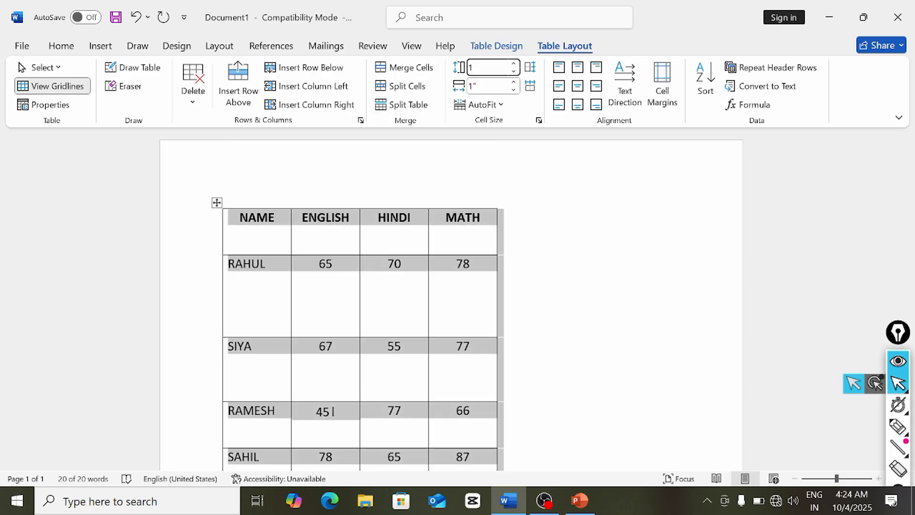
{"action": "left_click", "coordinate": [535, 241]}
{"action": "scroll", "coordinate": [510, 231], "scroll_direction": "down", "scroll_amount": 3}
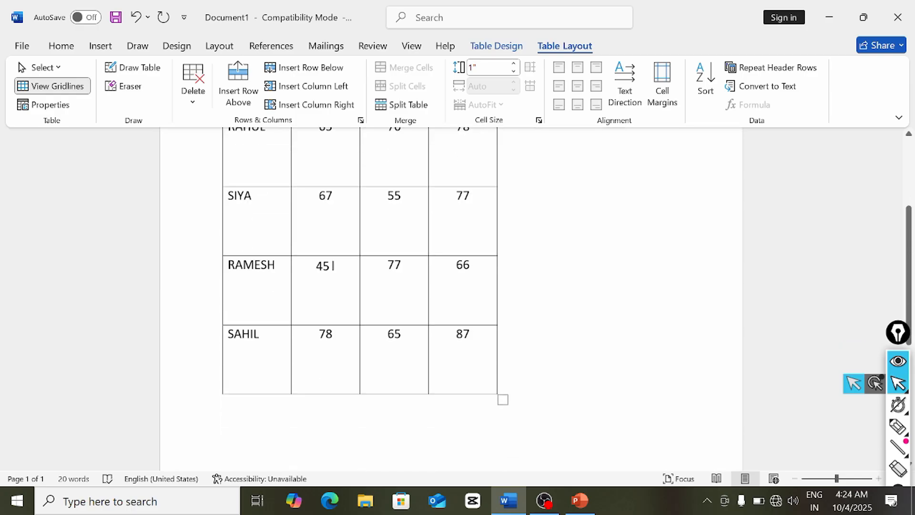
{"action": "scroll", "coordinate": [451, 257], "scroll_direction": "up", "scroll_amount": 3}
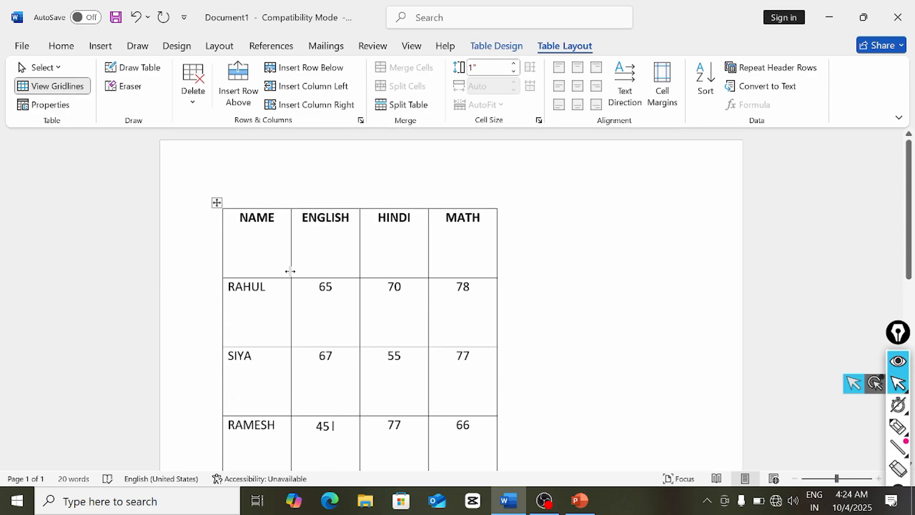
{"action": "scroll", "coordinate": [353, 323], "scroll_direction": "down", "scroll_amount": 3}
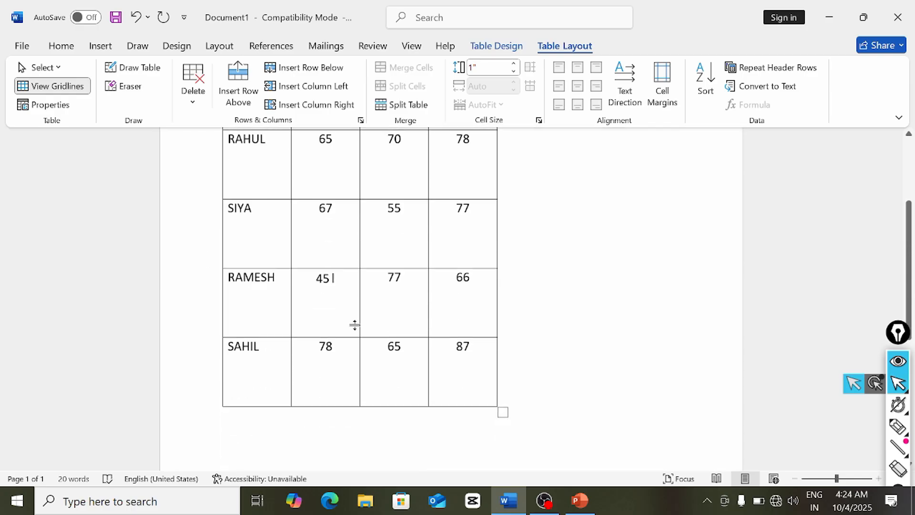
{"action": "scroll", "coordinate": [290, 310], "scroll_direction": "up", "scroll_amount": 3}
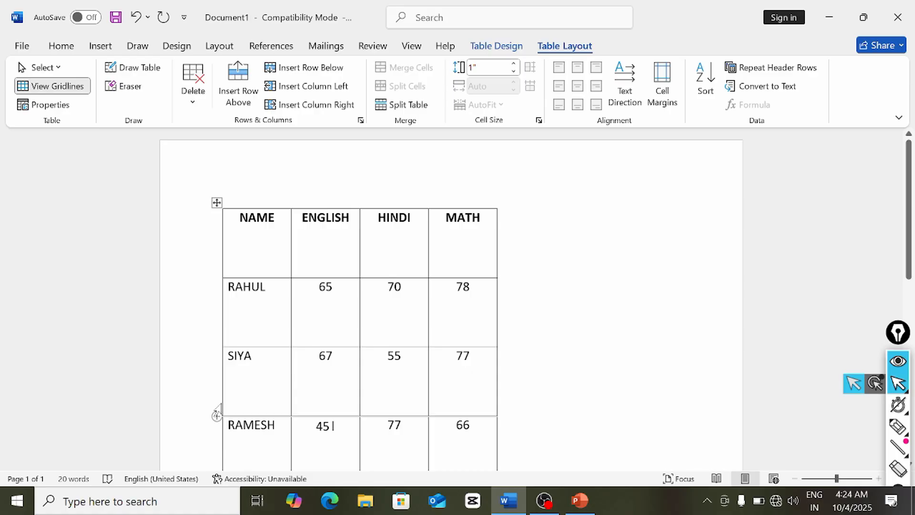
{"action": "scroll", "coordinate": [329, 259], "scroll_direction": "down", "scroll_amount": 3}
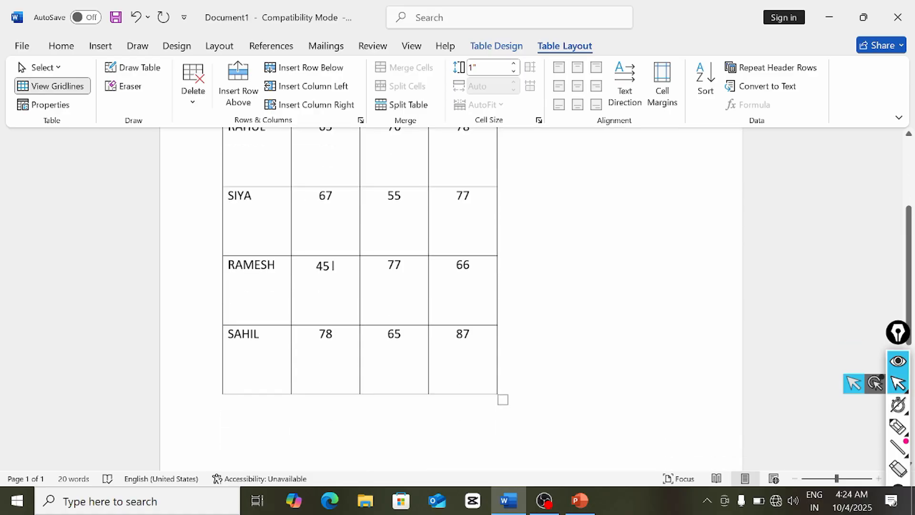
- Enlarge the table from its corner, then open and dismiss the AutoFit options
{"action": "left_click_drag", "start_coordinate": [499, 400], "coordinate": [582, 345]}
{"action": "scroll", "coordinate": [451, 299], "scroll_direction": "up", "scroll_amount": 2}
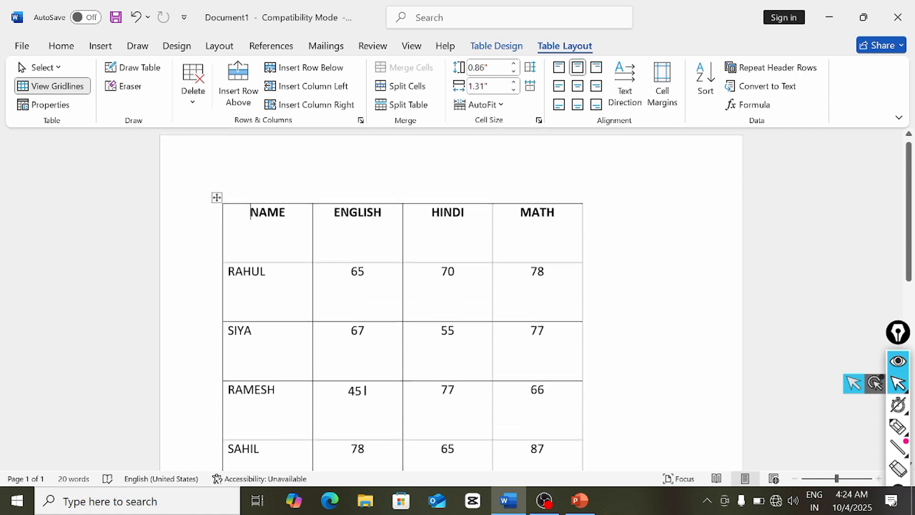
{"action": "scroll", "coordinate": [451, 299], "scroll_direction": "down", "scroll_amount": 3}
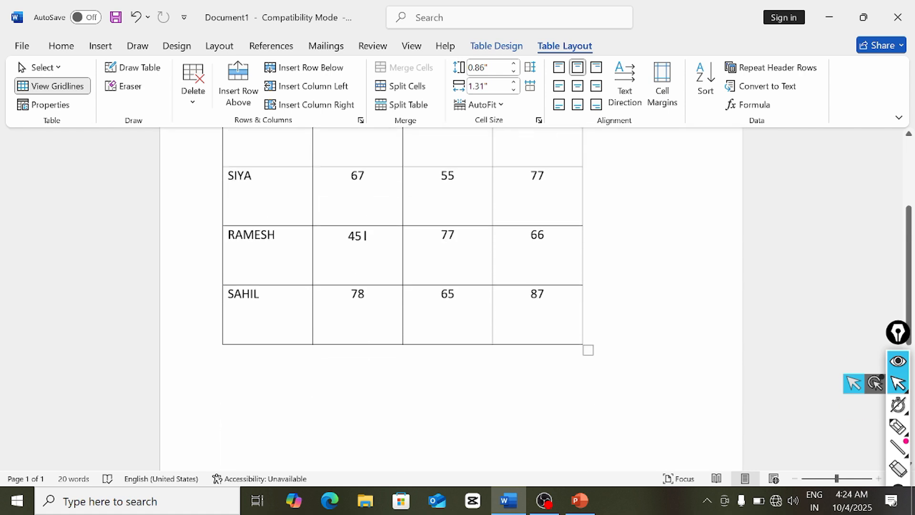
{"action": "scroll", "coordinate": [451, 300], "scroll_direction": "up", "scroll_amount": 3}
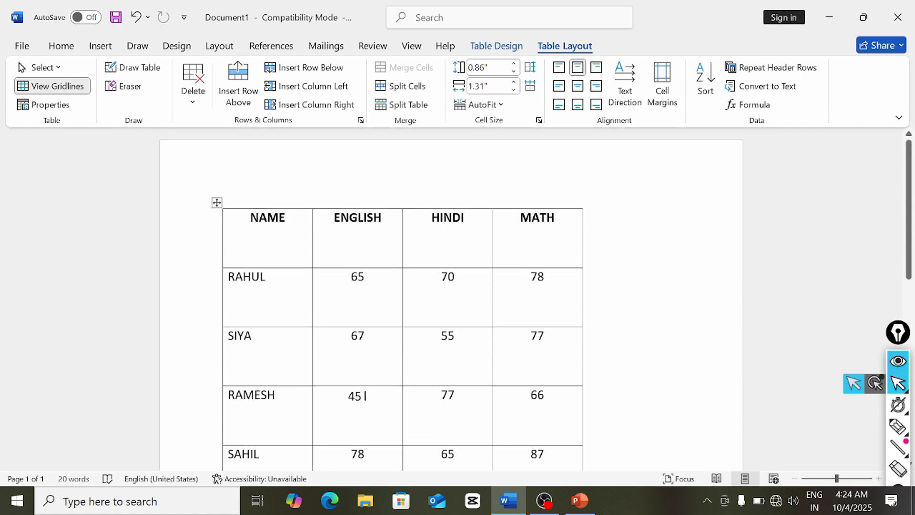
{"action": "left_click", "coordinate": [498, 112]}
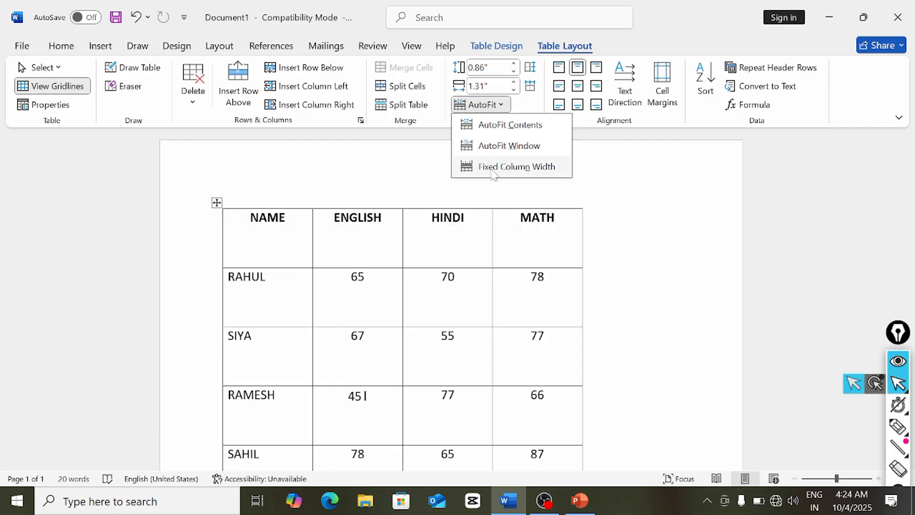
{"action": "left_click", "coordinate": [406, 186]}
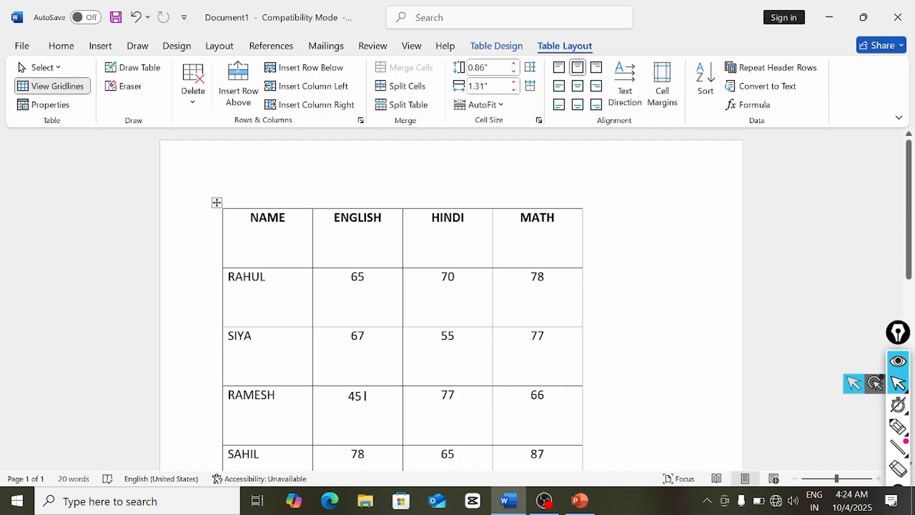
- Narrow the HINDI and MATH columns, then apply AutoFit Contents to the whole table
{"action": "left_click_drag", "start_coordinate": [492, 220], "coordinate": [472, 223]}
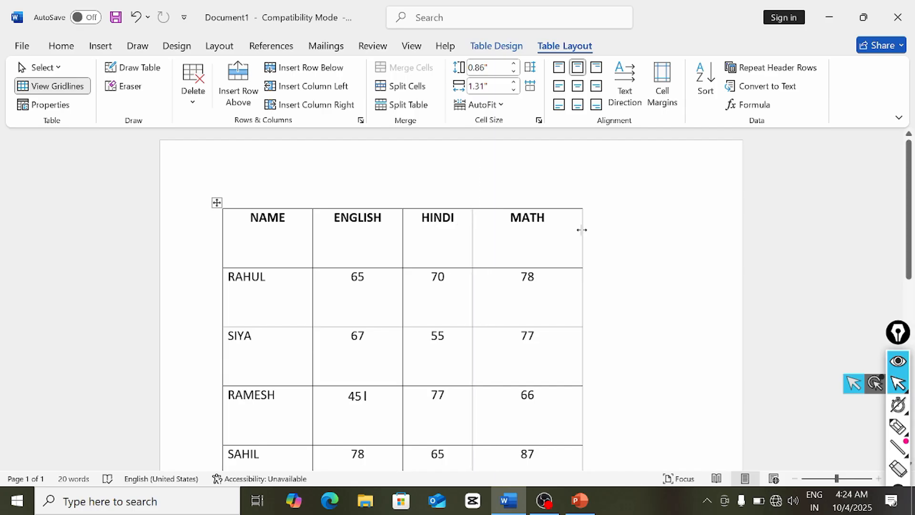
{"action": "left_click_drag", "start_coordinate": [582, 230], "coordinate": [554, 233]}
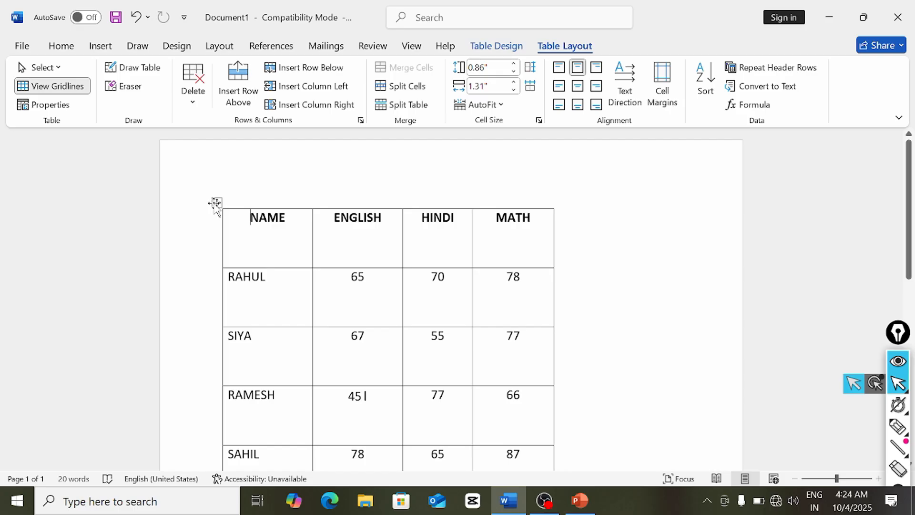
{"action": "left_click", "coordinate": [215, 204]}
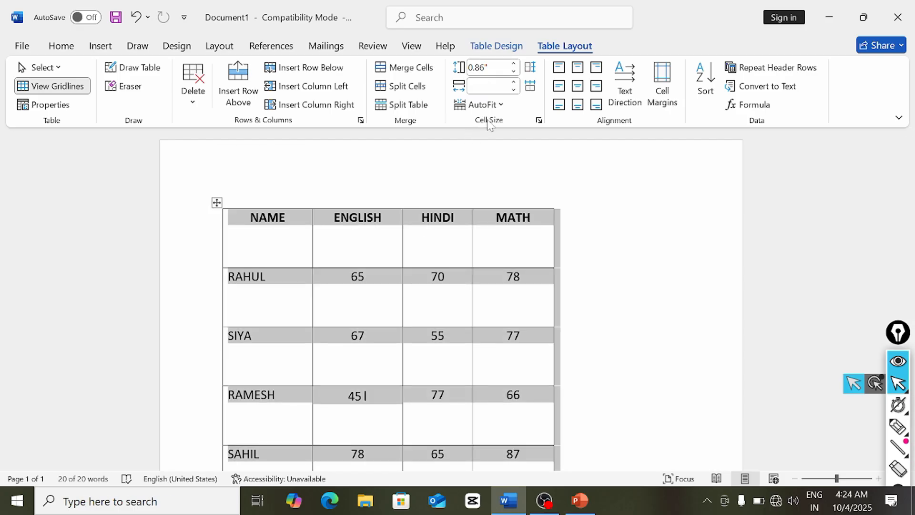
{"action": "left_click", "coordinate": [500, 107]}
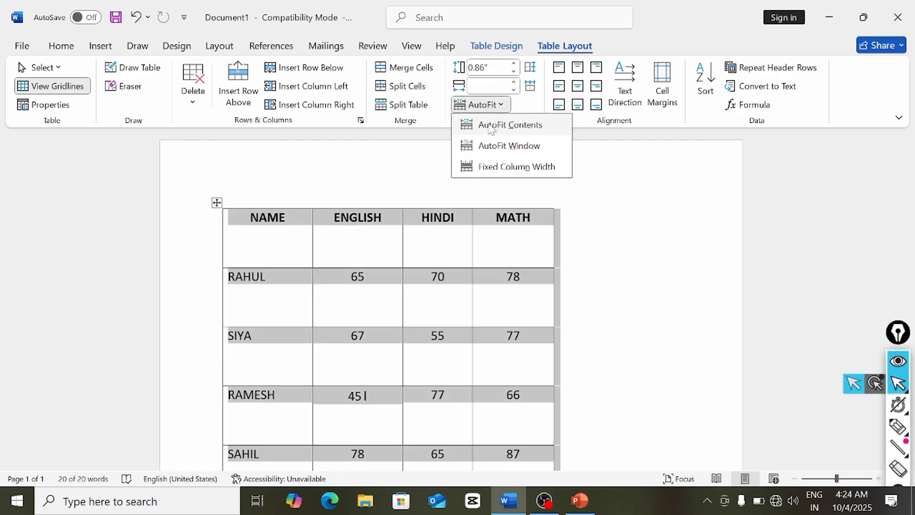
{"action": "left_click", "coordinate": [491, 126]}
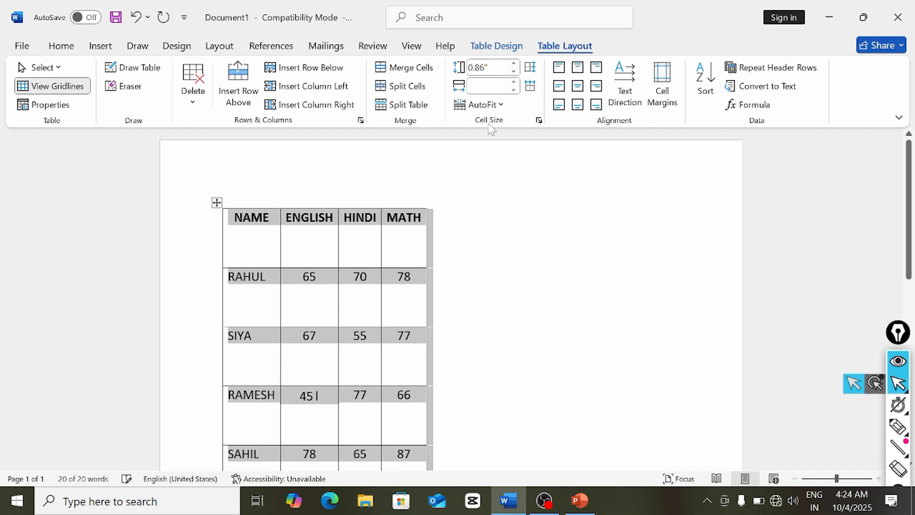
{"action": "left_click", "coordinate": [433, 309]}
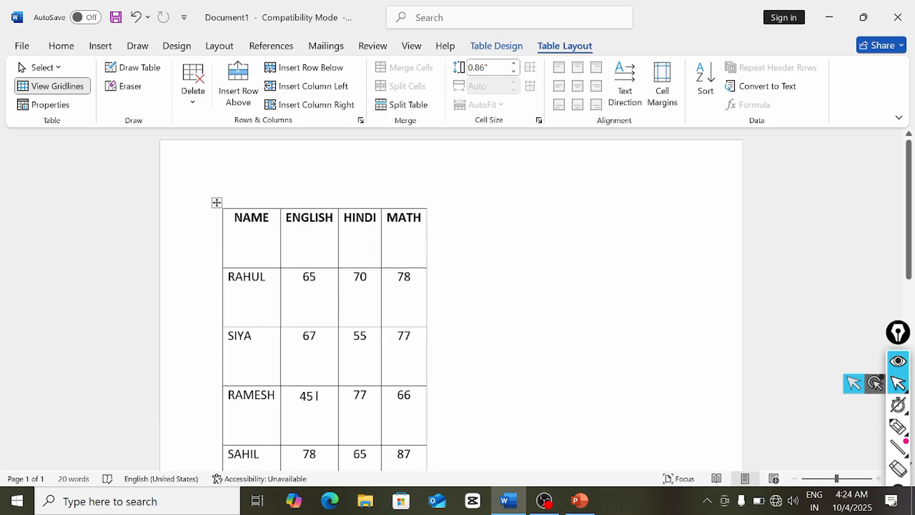
- Apply AutoFit Window to stretch the table across the full page width
{"action": "left_click", "coordinate": [367, 276]}
{"action": "left_click", "coordinate": [498, 105]}
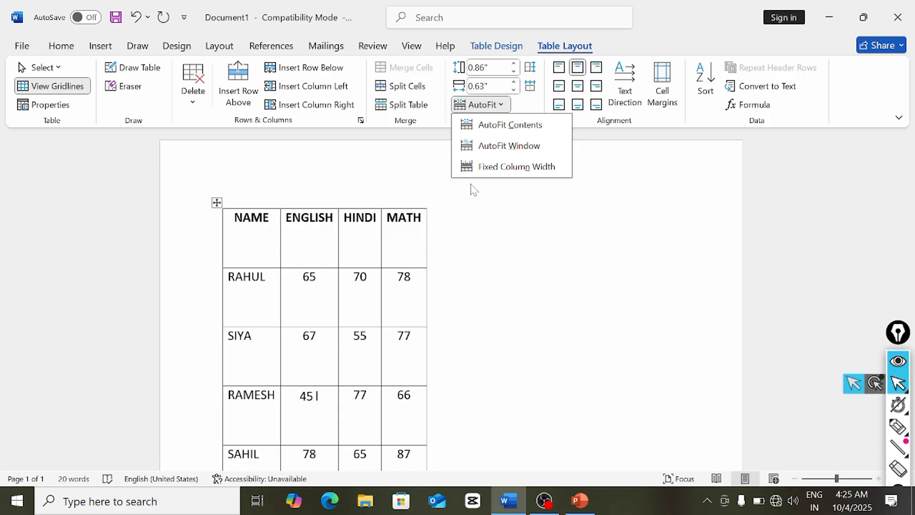
{"action": "left_click", "coordinate": [510, 145]}
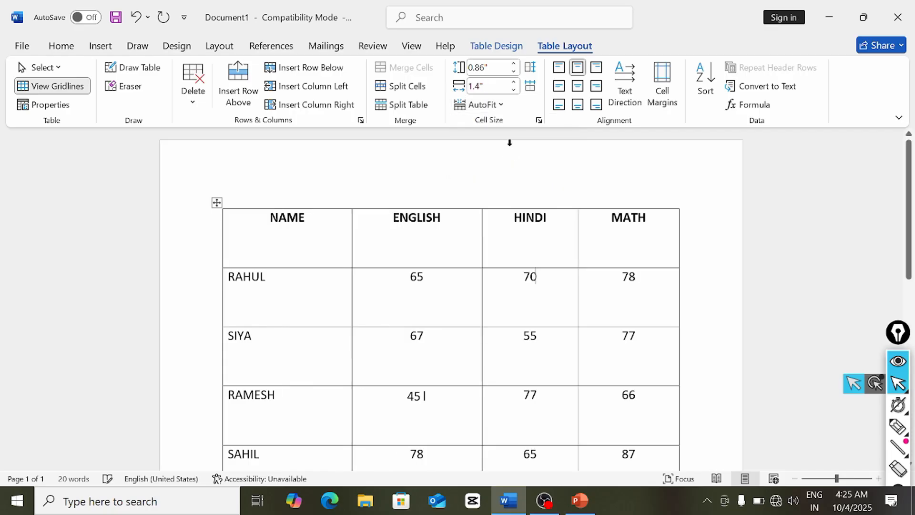
{"action": "scroll", "coordinate": [395, 261], "scroll_direction": "down", "scroll_amount": 5}
{"action": "scroll", "coordinate": [394, 262], "scroll_direction": "up", "scroll_amount": 4}
{"action": "scroll", "coordinate": [343, 261], "scroll_direction": "up", "scroll_amount": 2}
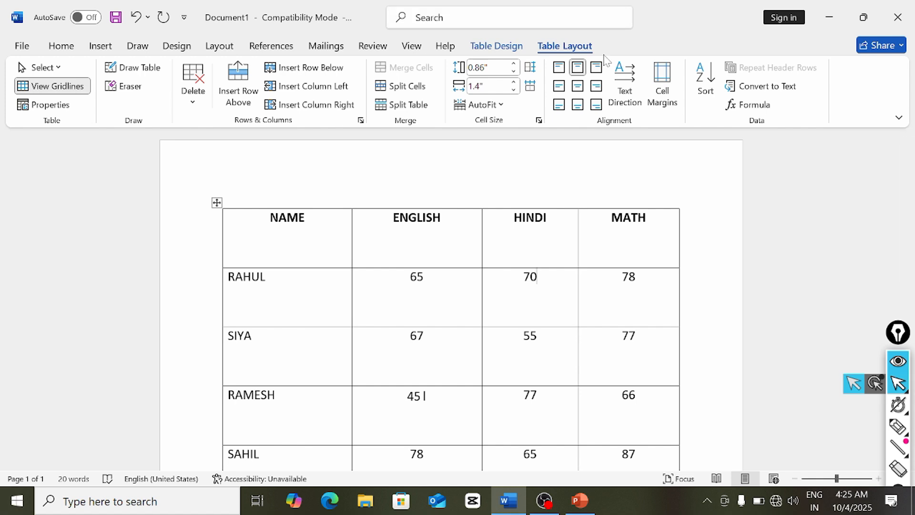
- Refit with AutoFit Contents, then enlarge the table from its bottom-right corner
{"action": "left_click", "coordinate": [504, 105]}
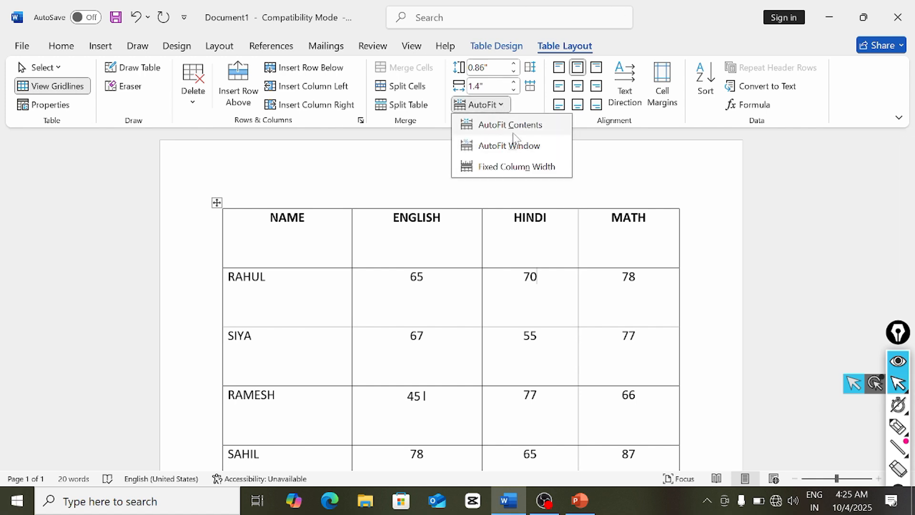
{"action": "left_click", "coordinate": [512, 135]}
{"action": "scroll", "coordinate": [462, 272], "scroll_direction": "down", "scroll_amount": 3}
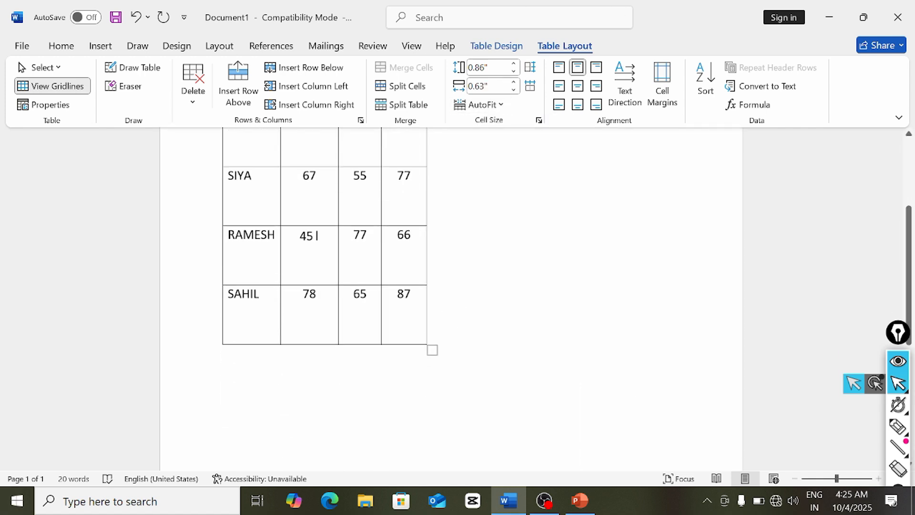
{"action": "left_click_drag", "start_coordinate": [433, 348], "coordinate": [524, 316]}
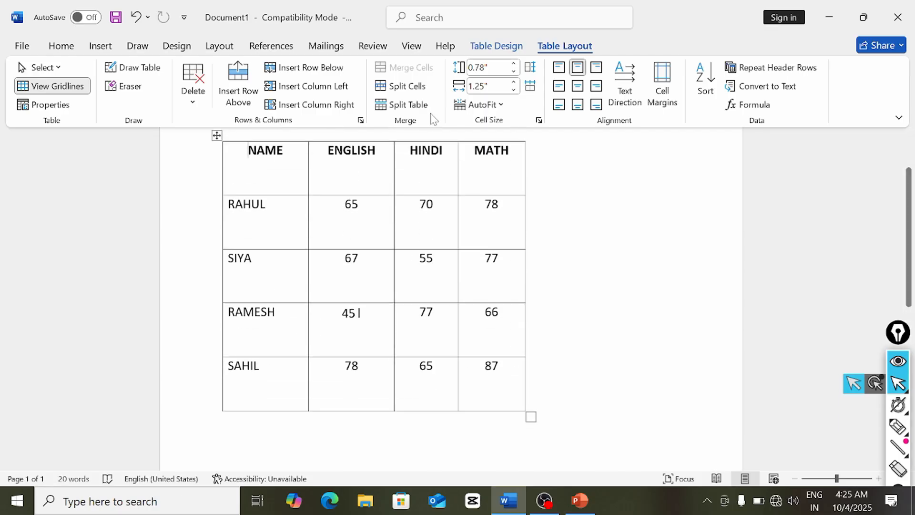
- Type a longer full name after RAHUL to see the NAME column widen
{"action": "left_click", "coordinate": [479, 104]}
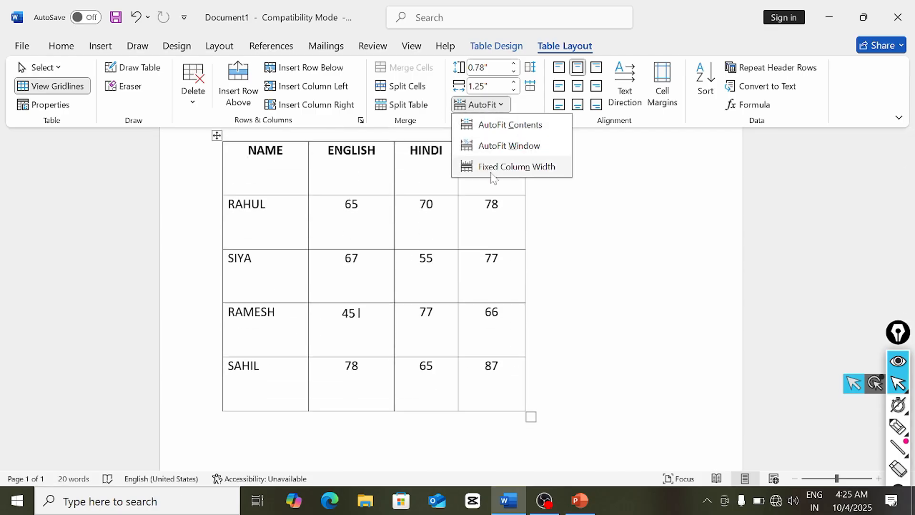
{"action": "left_click", "coordinate": [543, 235]}
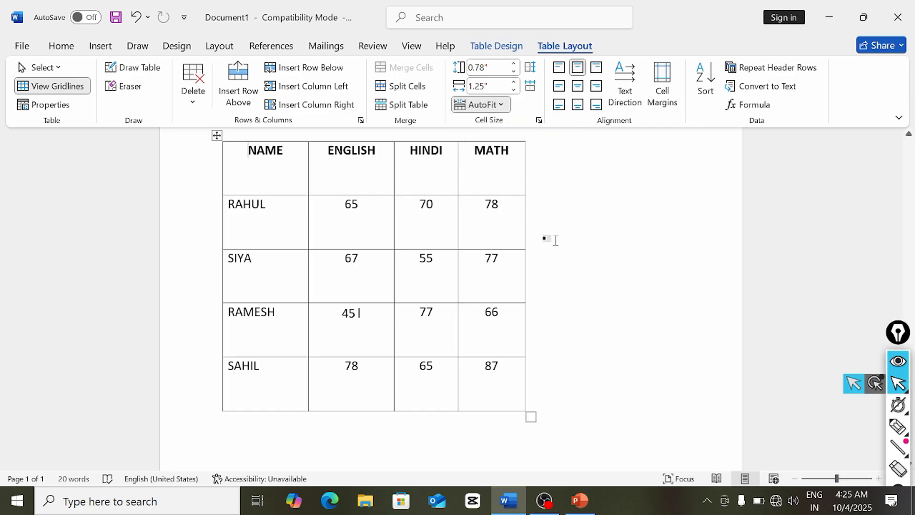
{"action": "left_click", "coordinate": [282, 217]}
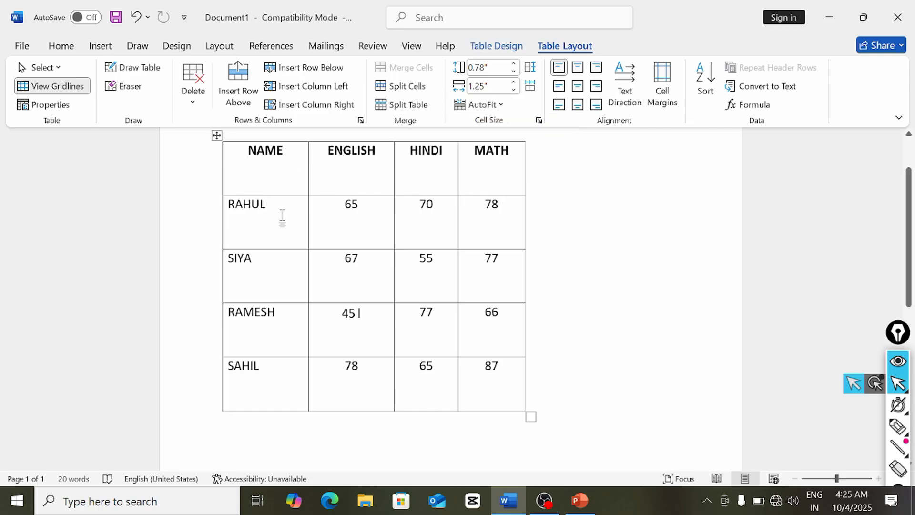
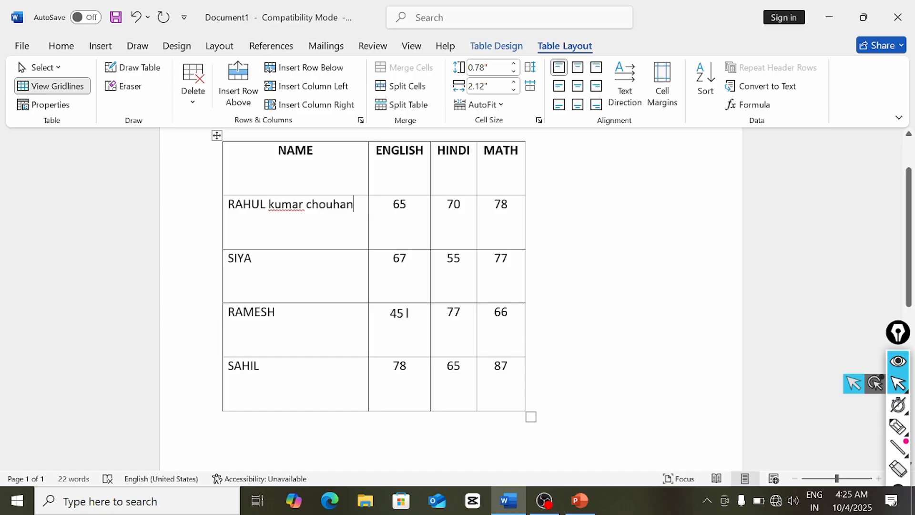
{"action": "type", "text": "s"}
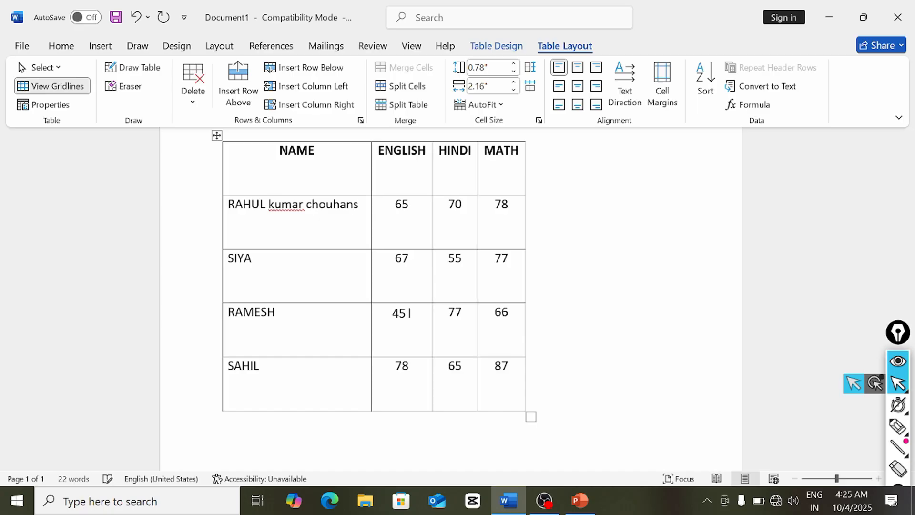
{"action": "type", "text": "iya"}
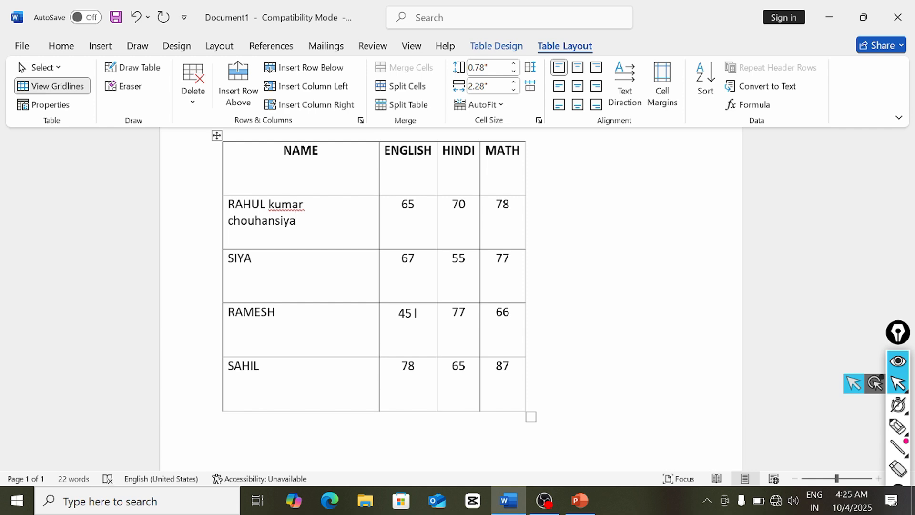
- Delete the added text so the cell reads RAHUL, and set AutoFit to Fixed Column Width
{"action": "key", "text": "BackSpace"}
{"action": "key", "text": "BackSpace"}
{"action": "key", "text": "BackSpace"}
{"action": "key", "text": "BackSpace"}
{"action": "key", "text": "BackSpace"}
{"action": "key", "text": "BackSpace"}
{"action": "key", "text": "BackSpace"}
{"action": "key", "text": "BackSpace"}
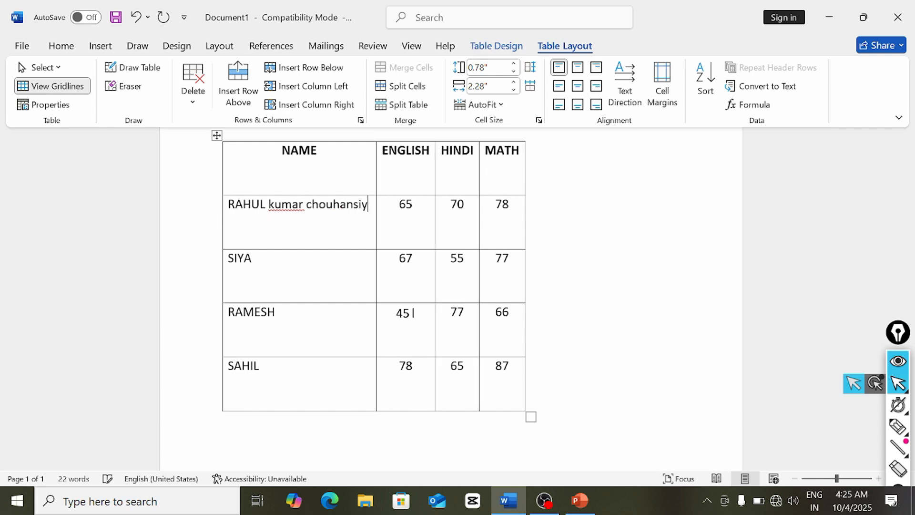
{"action": "key", "text": "BackSpace"}
{"action": "key", "text": "BackSpace"}
{"action": "key", "text": "BackSpace"}
{"action": "key", "text": "BackSpace"}
{"action": "key", "text": "BackSpace"}
{"action": "key", "text": "BackSpace"}
{"action": "key", "text": "BackSpace"}
{"action": "key", "text": "BackSpace"}
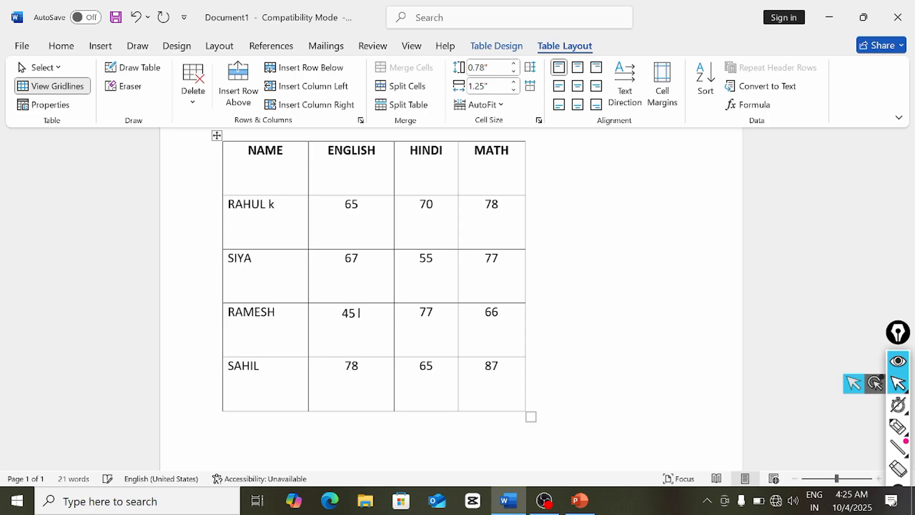
{"action": "key", "text": "BackSpace"}
{"action": "left_click", "coordinate": [491, 108]}
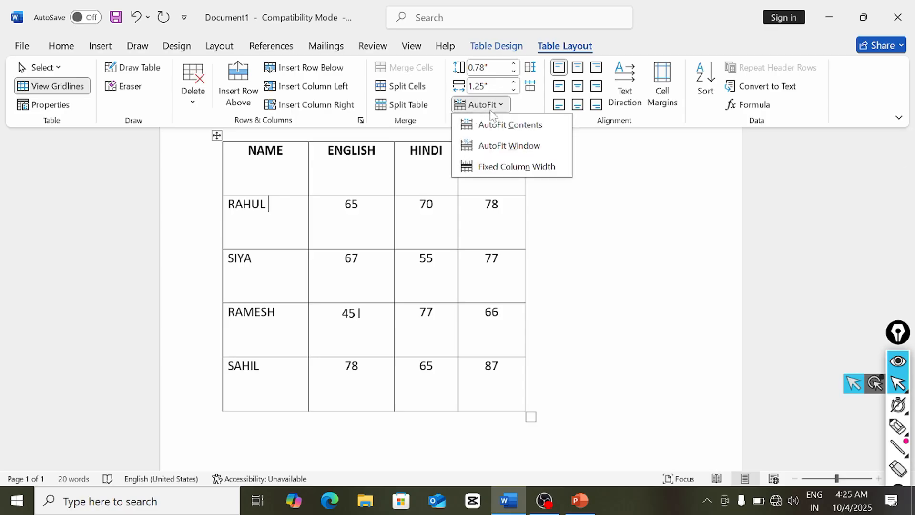
{"action": "left_click", "coordinate": [496, 167]}
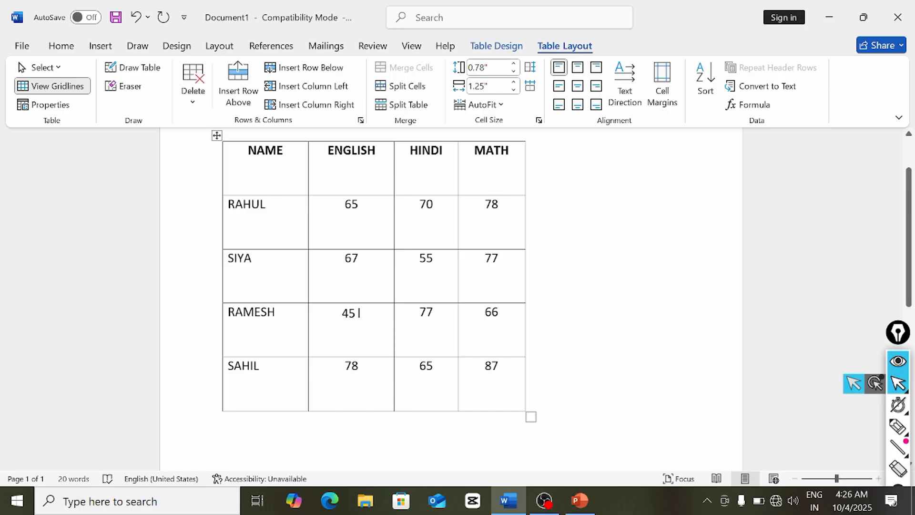
{"action": "left_click", "coordinate": [278, 220]}
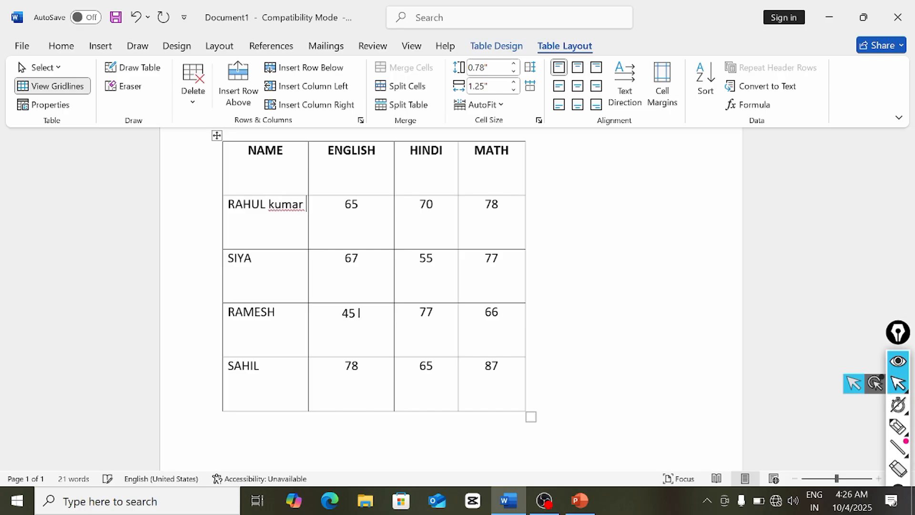
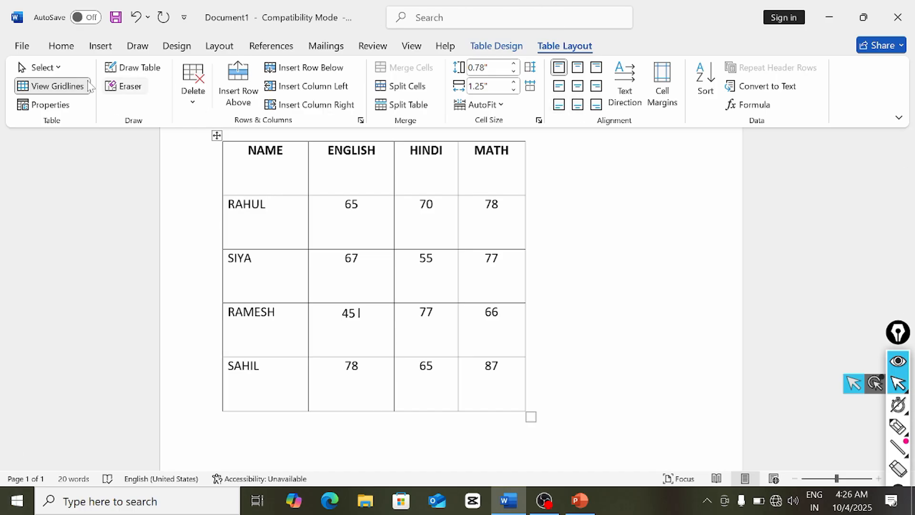
{"action": "left_click", "coordinate": [66, 48]}
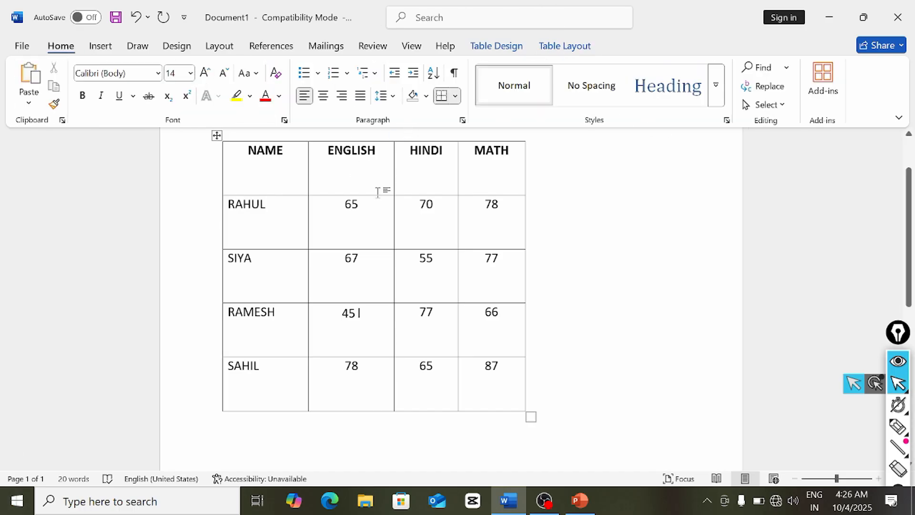
{"action": "left_click", "coordinate": [565, 46]}
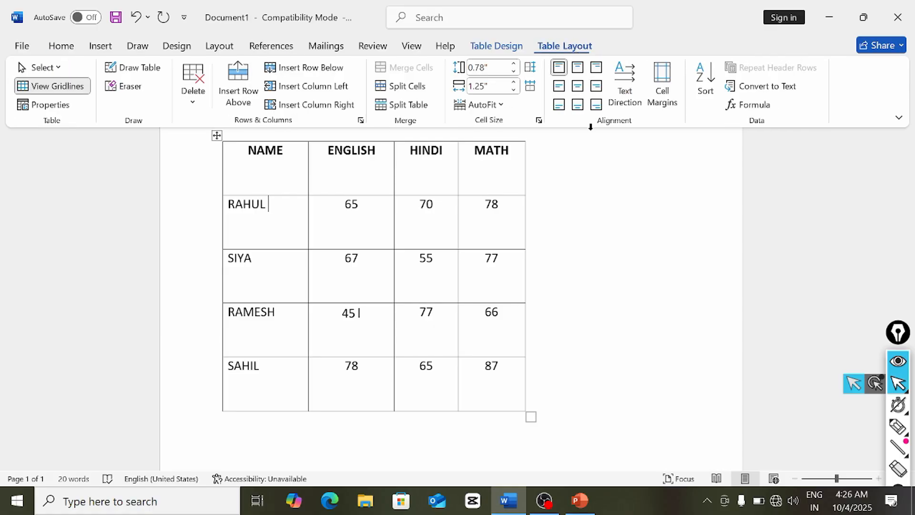
- Try each cell alignment option on the selected table, ending with Align Top Center
{"action": "left_click", "coordinate": [216, 136]}
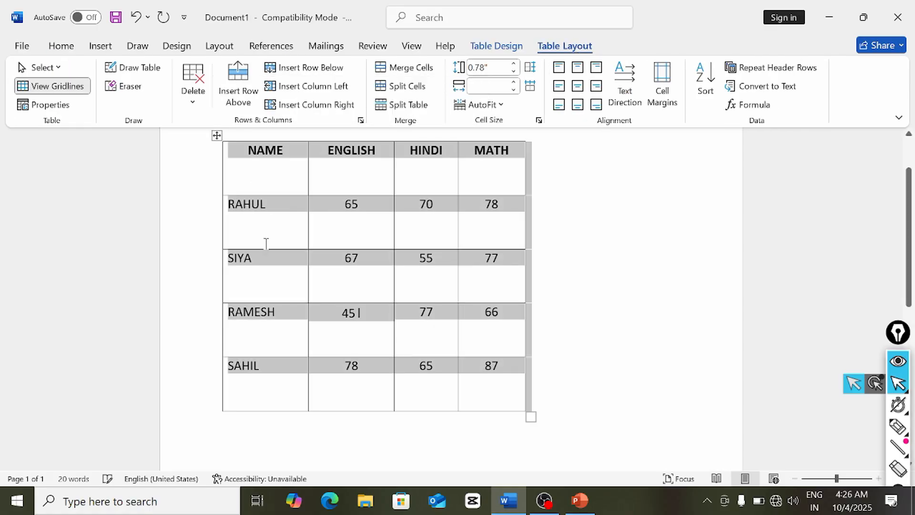
{"action": "left_click", "coordinate": [559, 67]}
{"action": "left_click", "coordinate": [582, 71]}
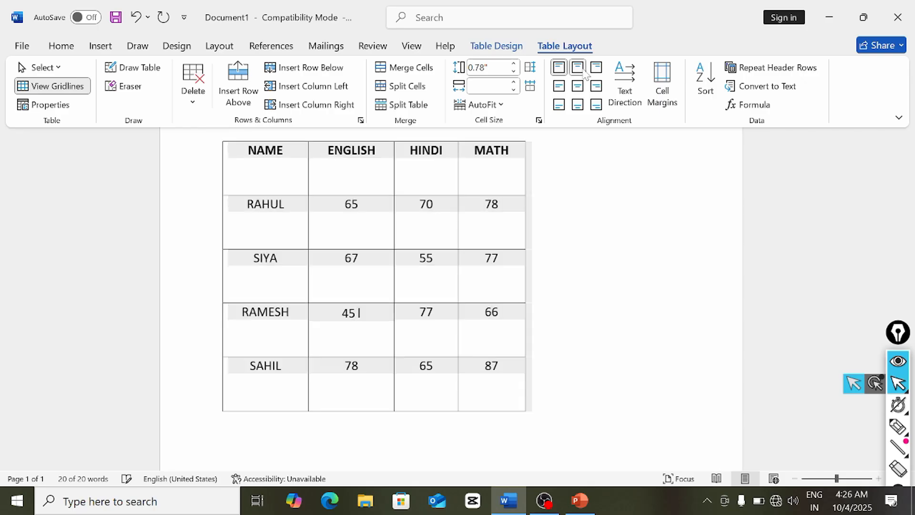
{"action": "left_click", "coordinate": [596, 69]}
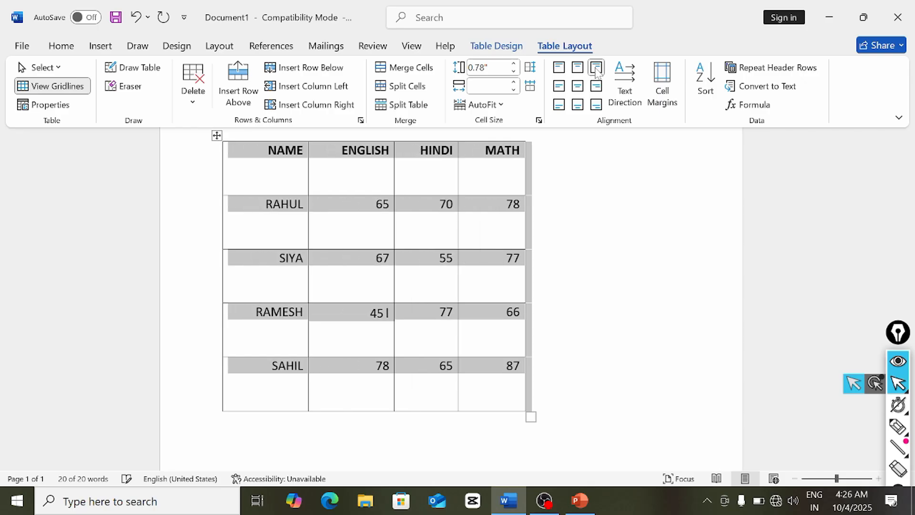
{"action": "left_click", "coordinate": [560, 87]}
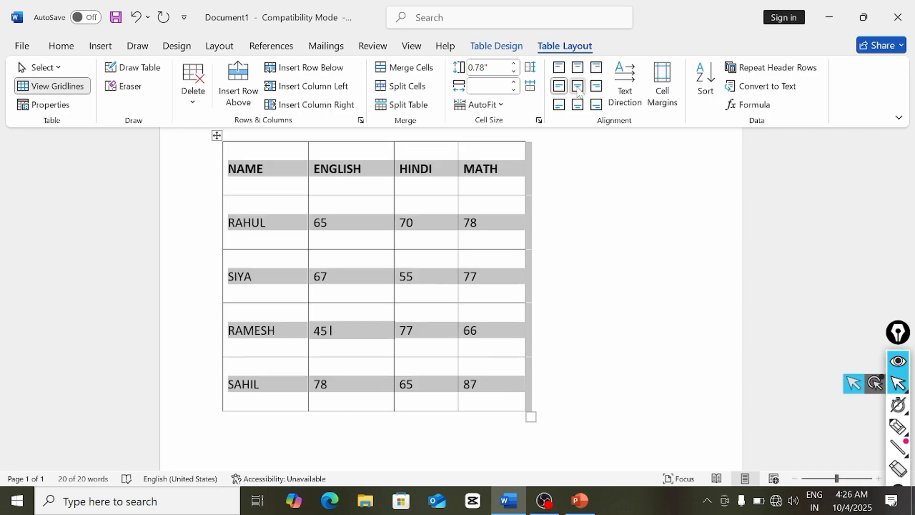
{"action": "left_click", "coordinate": [578, 86]}
{"action": "left_click", "coordinate": [598, 87]}
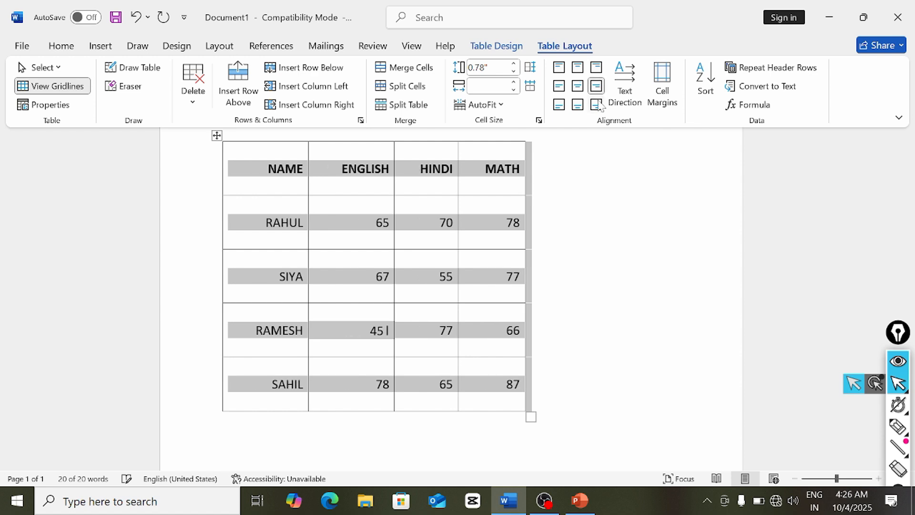
{"action": "left_click", "coordinate": [597, 105]}
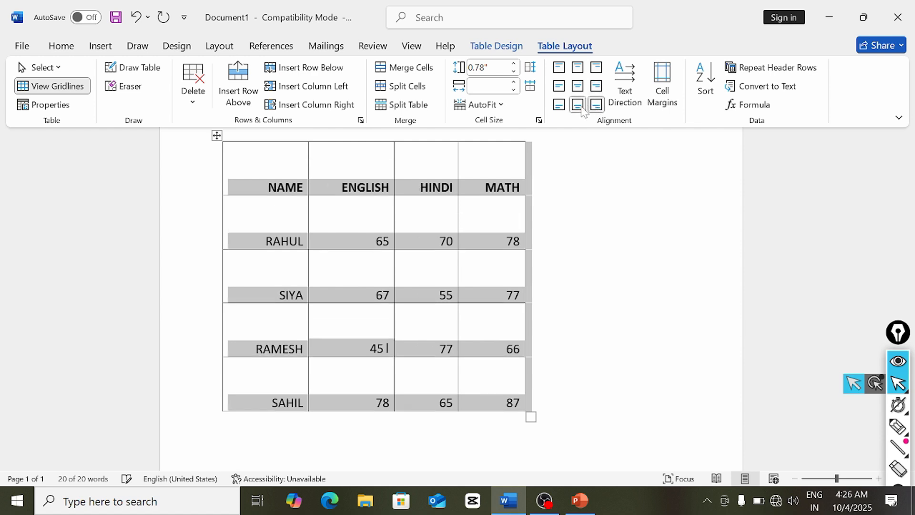
{"action": "left_click", "coordinate": [578, 104]}
{"action": "left_click", "coordinate": [559, 104]}
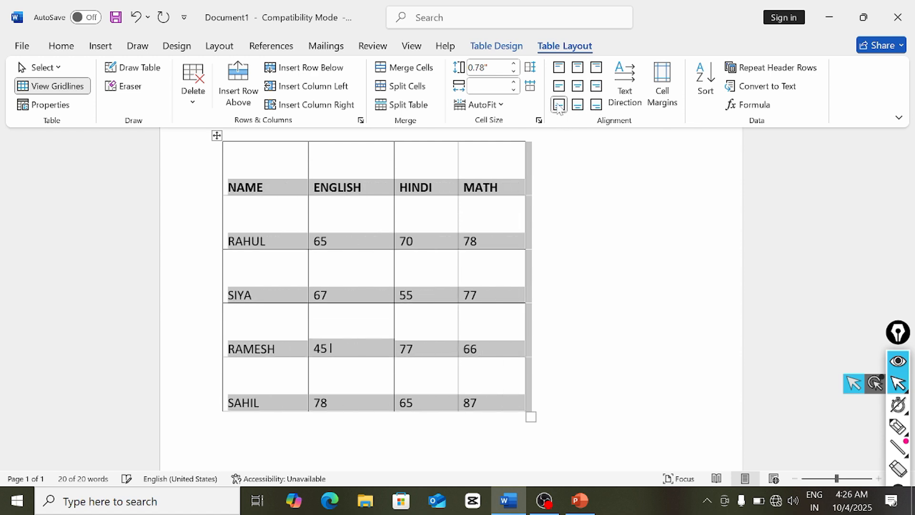
{"action": "left_click", "coordinate": [559, 67]}
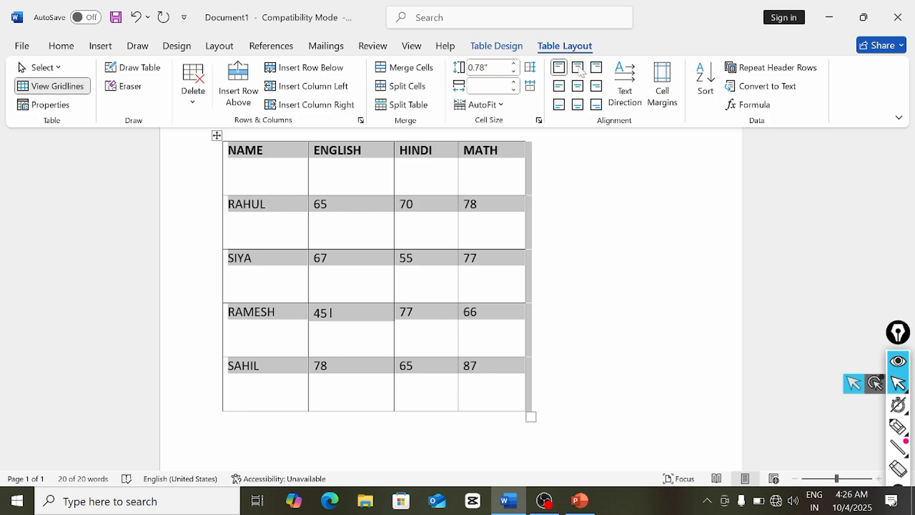
{"action": "left_click", "coordinate": [578, 67]}
{"action": "scroll", "coordinate": [599, 240], "scroll_direction": "up", "scroll_amount": 2}
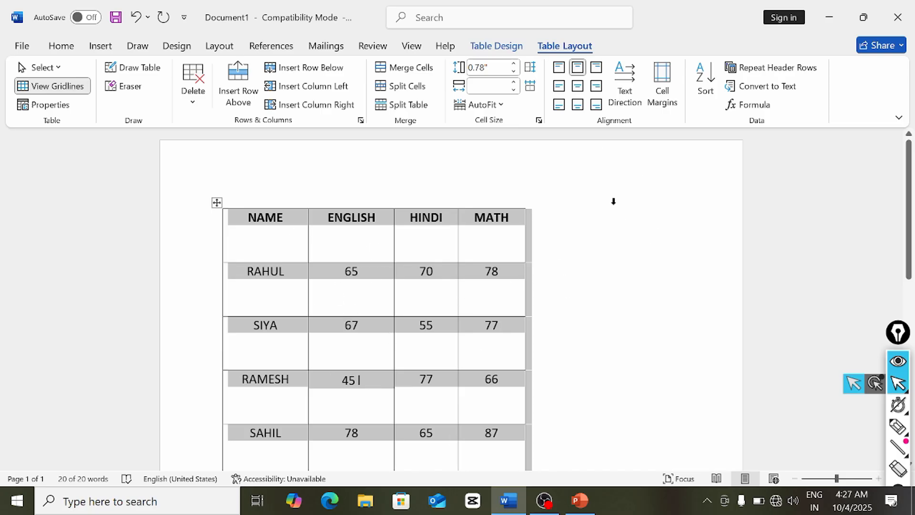
{"action": "left_click", "coordinate": [623, 106]}
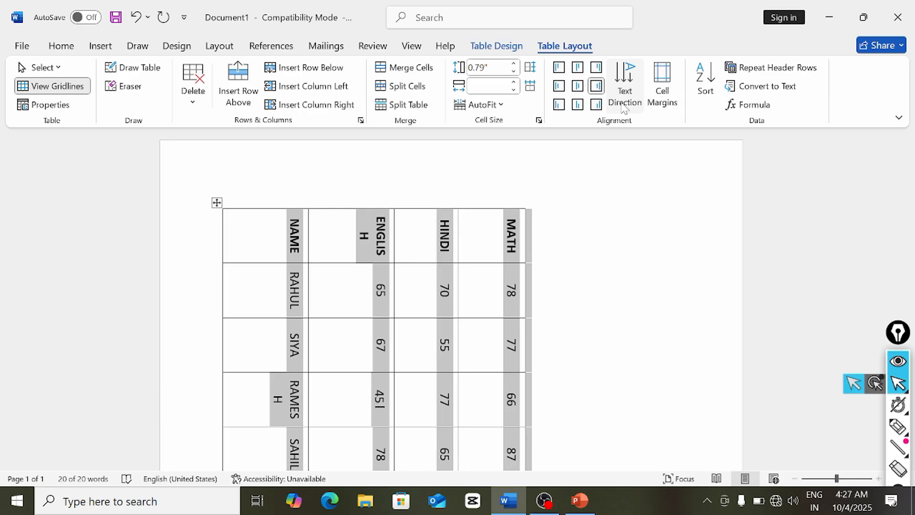
{"action": "left_click", "coordinate": [624, 104]}
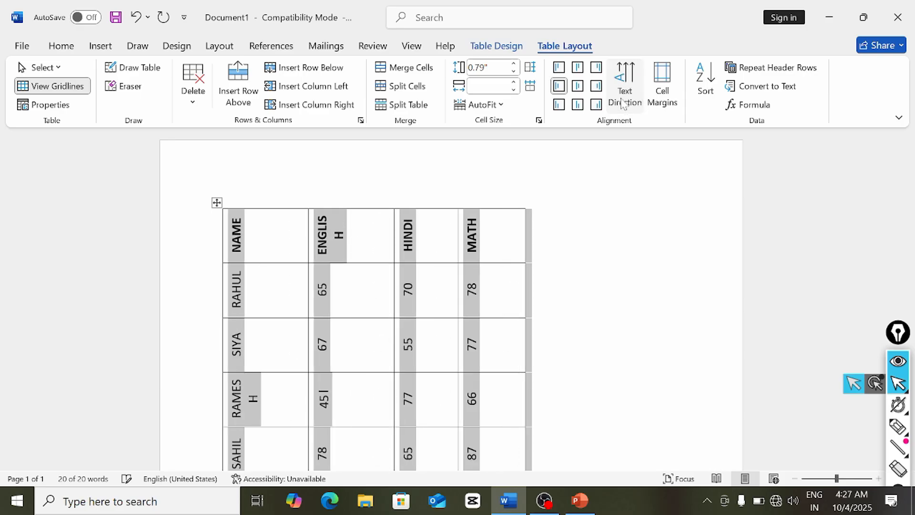
{"action": "left_click", "coordinate": [624, 104]}
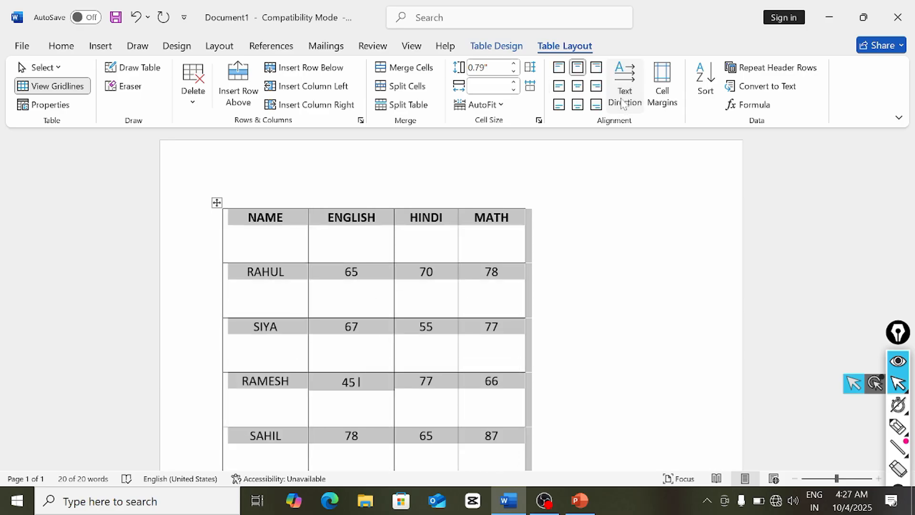
{"action": "left_click", "coordinate": [623, 104]}
{"action": "left_click", "coordinate": [623, 104]}
{"action": "left_click", "coordinate": [623, 104]}
{"action": "left_click", "coordinate": [591, 338]}
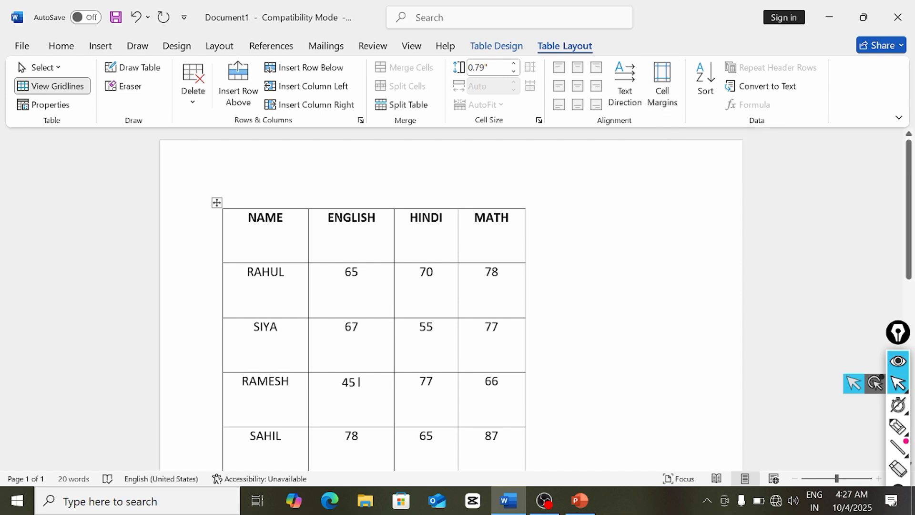
{"action": "left_click", "coordinate": [473, 219]}
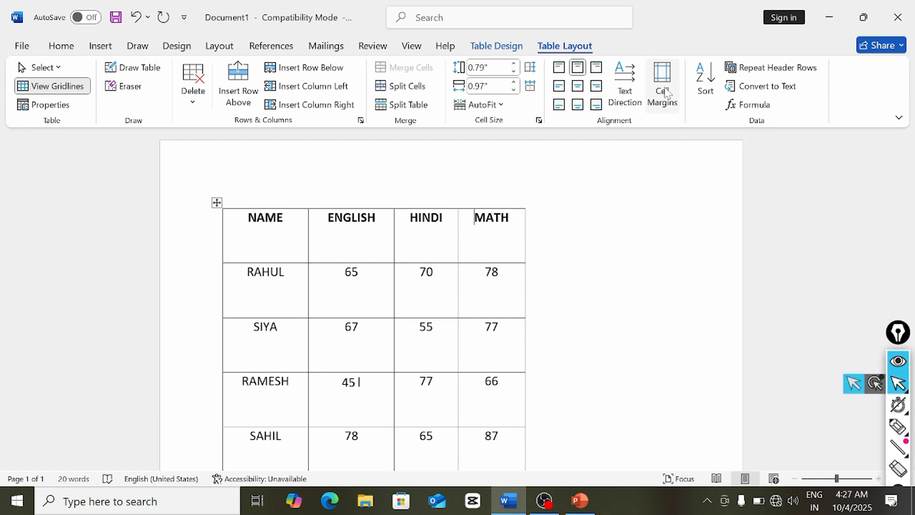
{"action": "scroll", "coordinate": [613, 256], "scroll_direction": "down", "scroll_amount": 5}
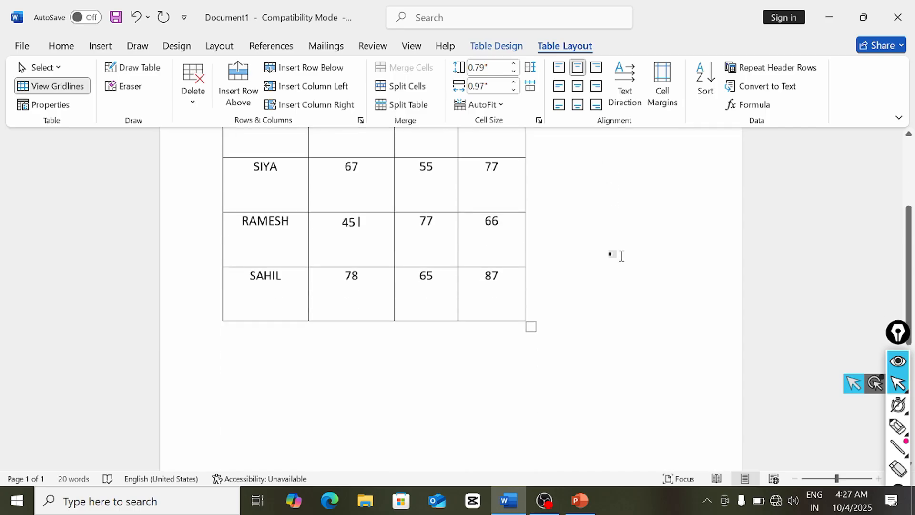
{"action": "scroll", "coordinate": [620, 256], "scroll_direction": "up", "scroll_amount": 5}
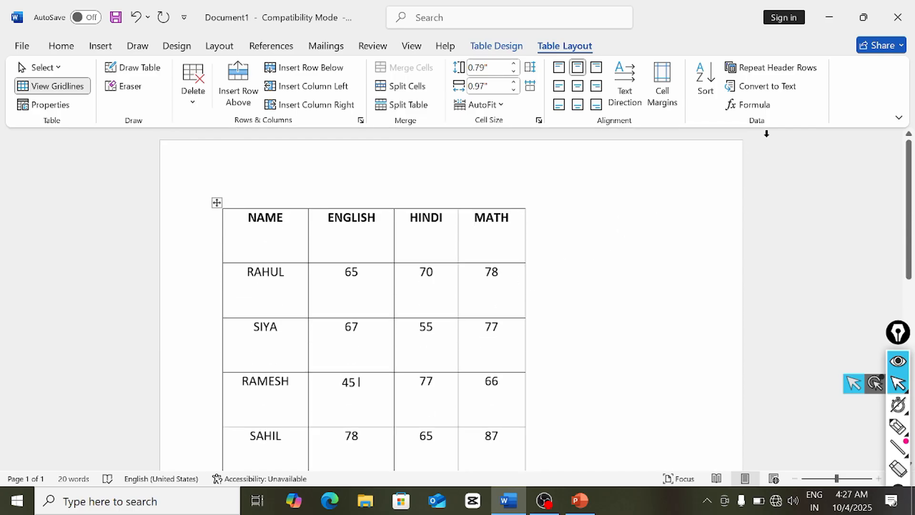
{"action": "scroll", "coordinate": [542, 383], "scroll_direction": "down", "scroll_amount": 3}
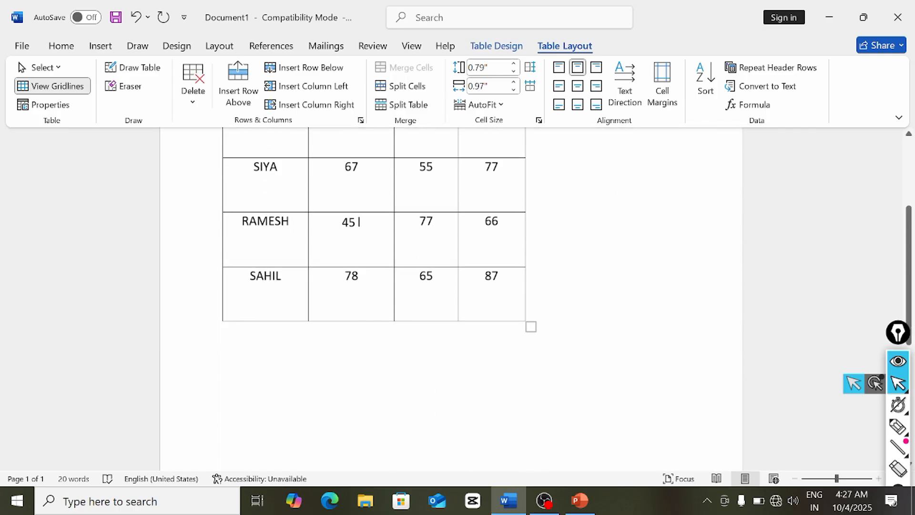
{"action": "scroll", "coordinate": [595, 308], "scroll_direction": "up", "scroll_amount": 3}
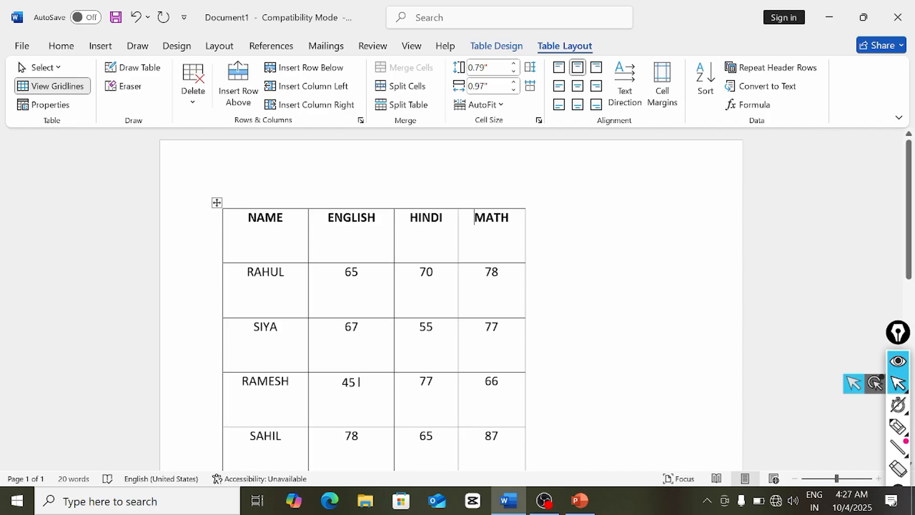
{"action": "left_click", "coordinate": [217, 202]}
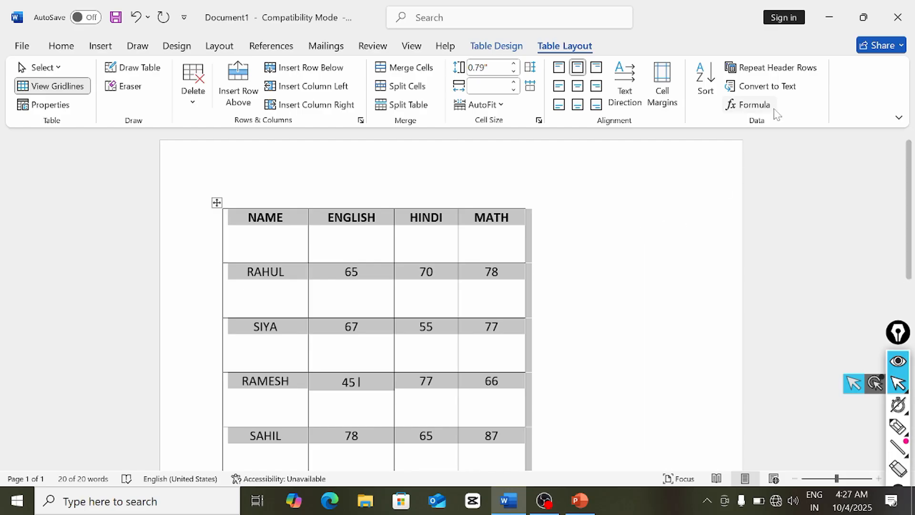
{"action": "left_click", "coordinate": [763, 86]}
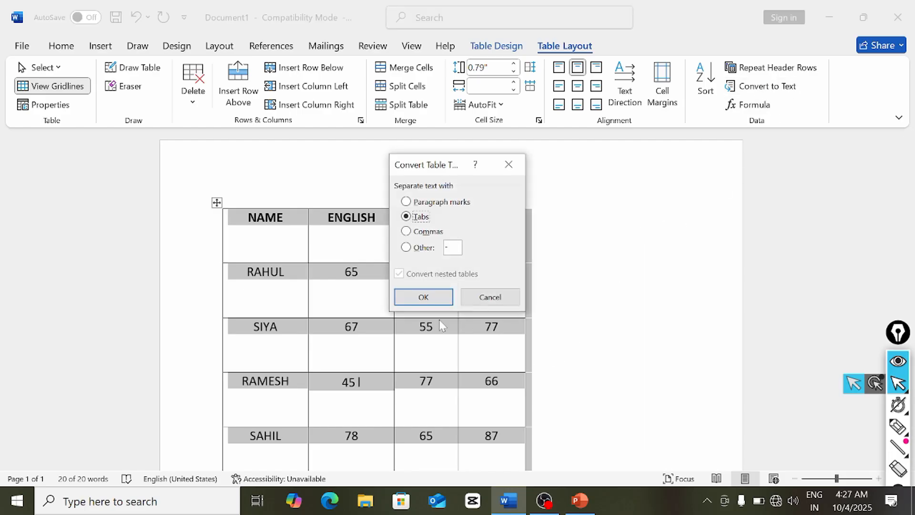
{"action": "left_click", "coordinate": [424, 297]}
{"action": "left_click", "coordinate": [513, 323]}
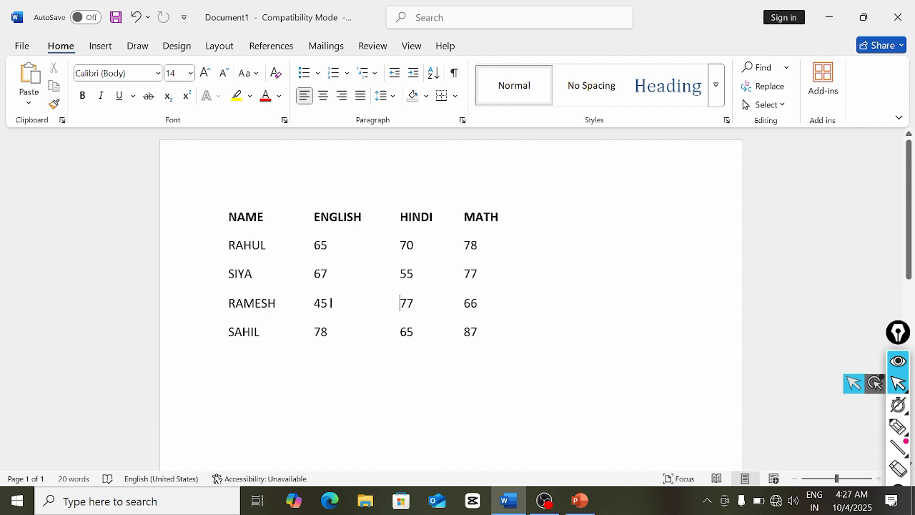
{"action": "key", "text": "ctrl+z"}
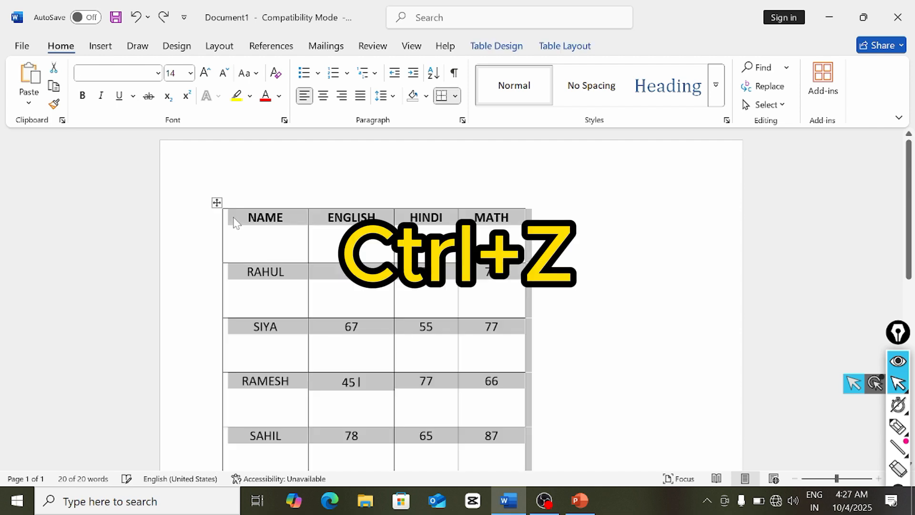
{"action": "left_click", "coordinate": [420, 272]}
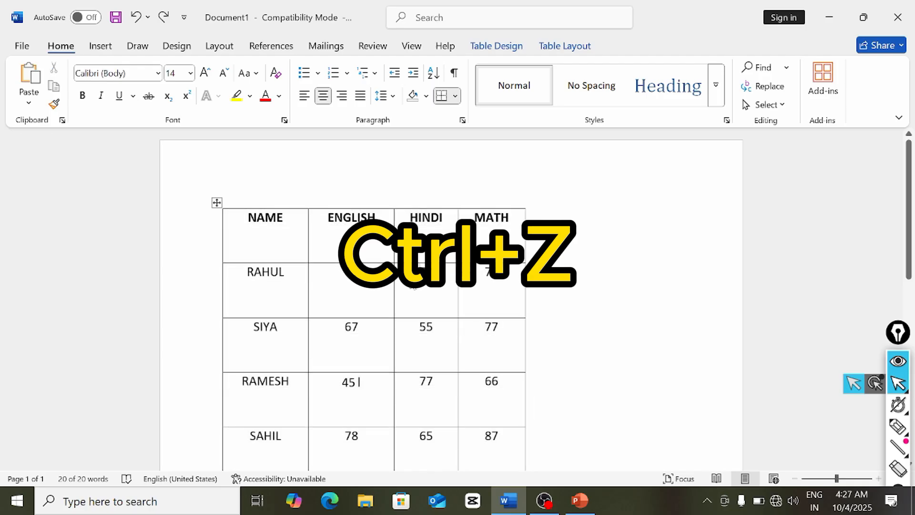
{"action": "left_click", "coordinate": [558, 47]}
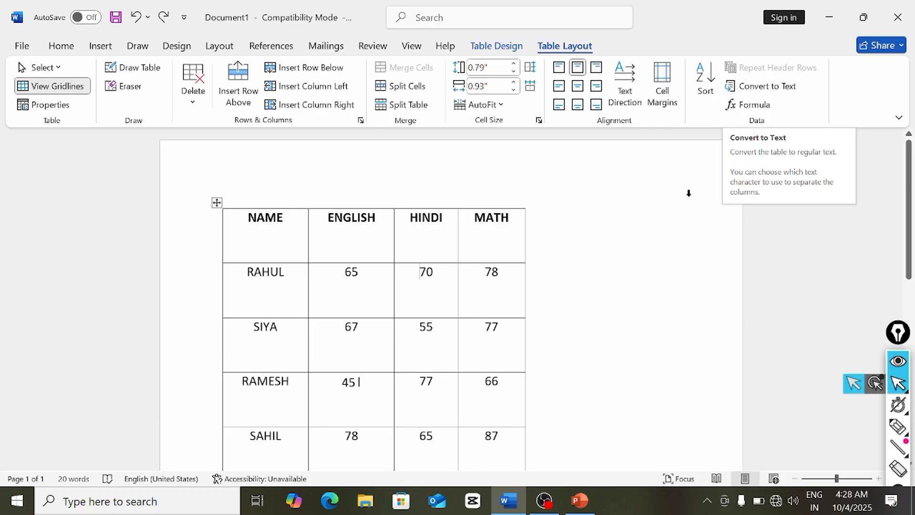
- Shade the NAME–MATH header row yellow
{"action": "scroll", "coordinate": [583, 271], "scroll_direction": "down", "scroll_amount": 3}
{"action": "scroll", "coordinate": [583, 270], "scroll_direction": "up", "scroll_amount": 3}
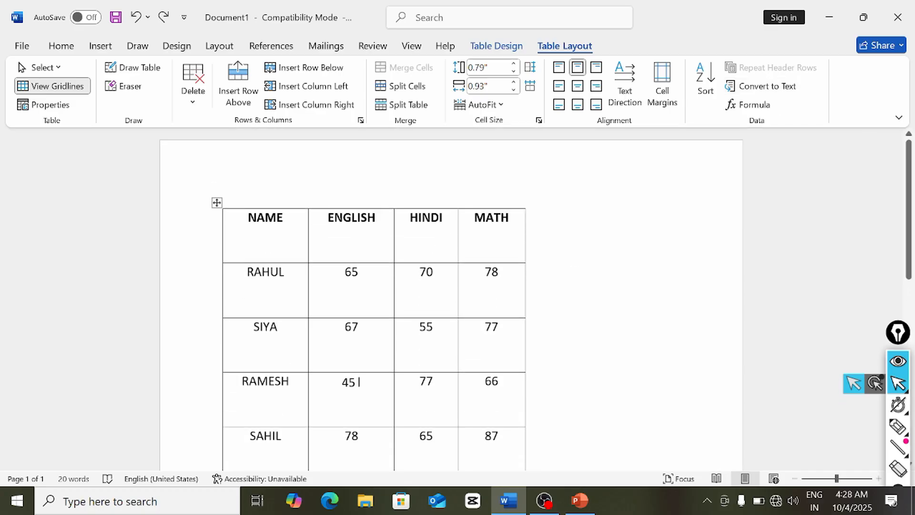
{"action": "left_click_drag", "start_coordinate": [246, 217], "coordinate": [474, 224]}
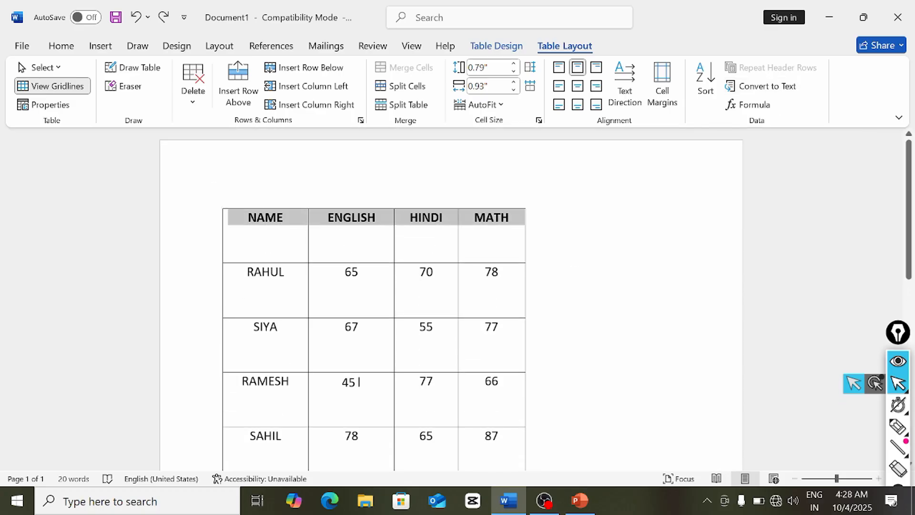
{"action": "left_click", "coordinate": [506, 48]}
{"action": "left_click", "coordinate": [586, 108]}
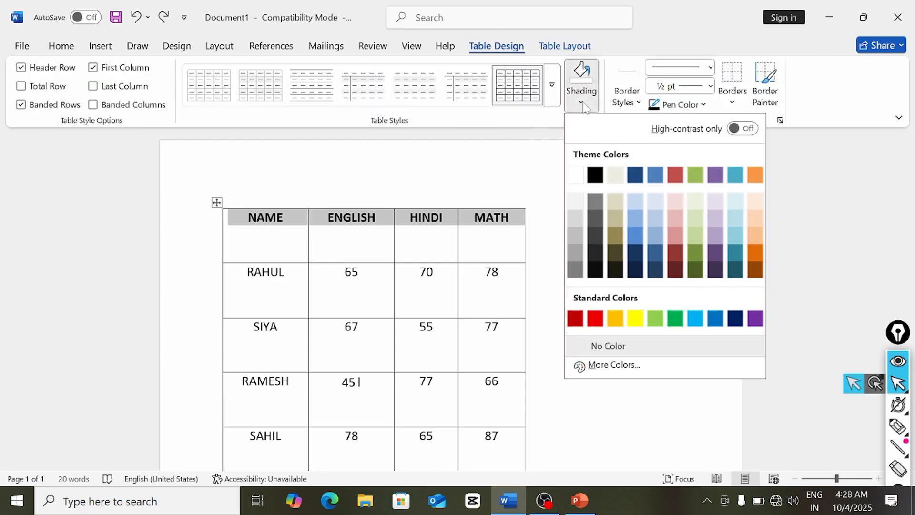
{"action": "left_click", "coordinate": [634, 318]}
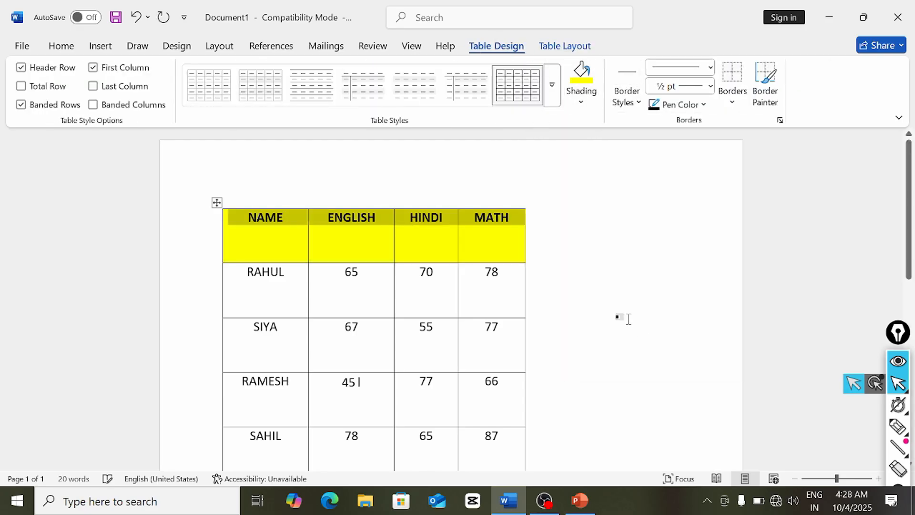
- Enlarge the header row text from 14 to 16 point
{"action": "left_click", "coordinate": [61, 46]}
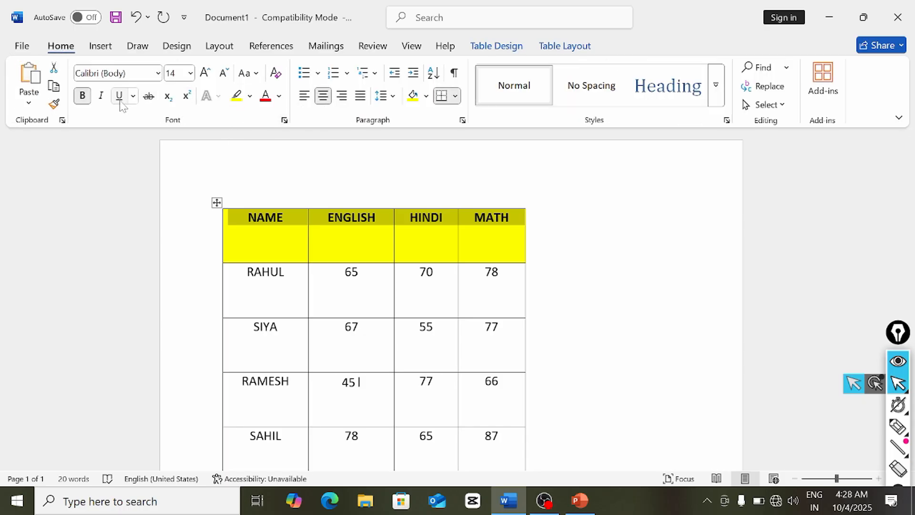
{"action": "left_click", "coordinate": [202, 75]}
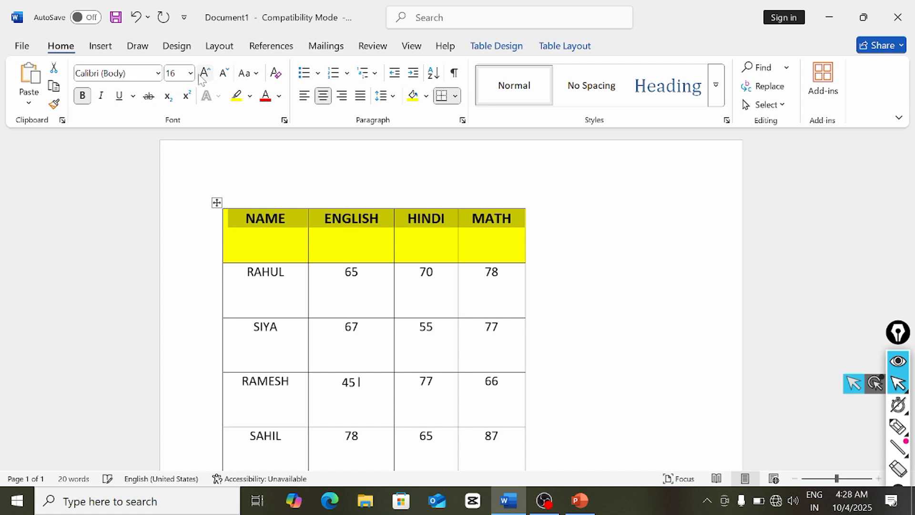
{"action": "left_click", "coordinate": [565, 47]}
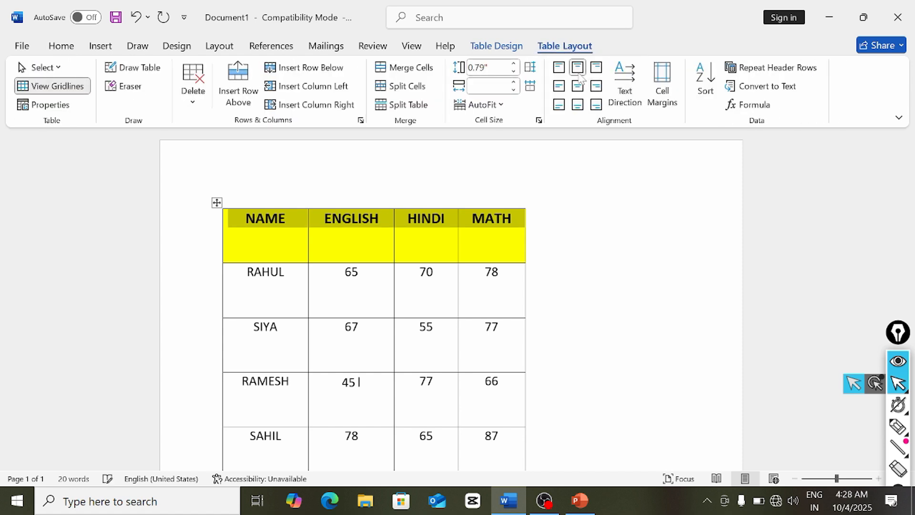
- Centre the header labels in their cells, then select the four student rows
{"action": "left_click", "coordinate": [577, 86]}
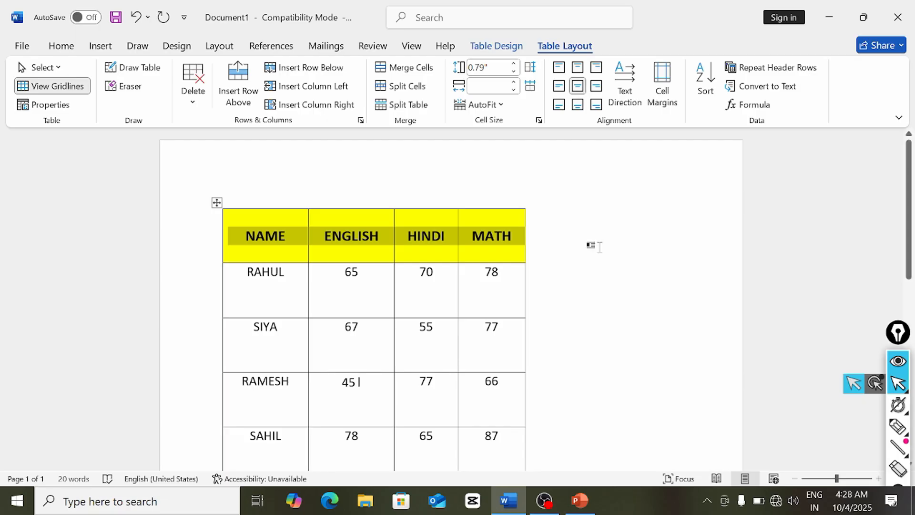
{"action": "scroll", "coordinate": [591, 245], "scroll_direction": "down", "scroll_amount": 3}
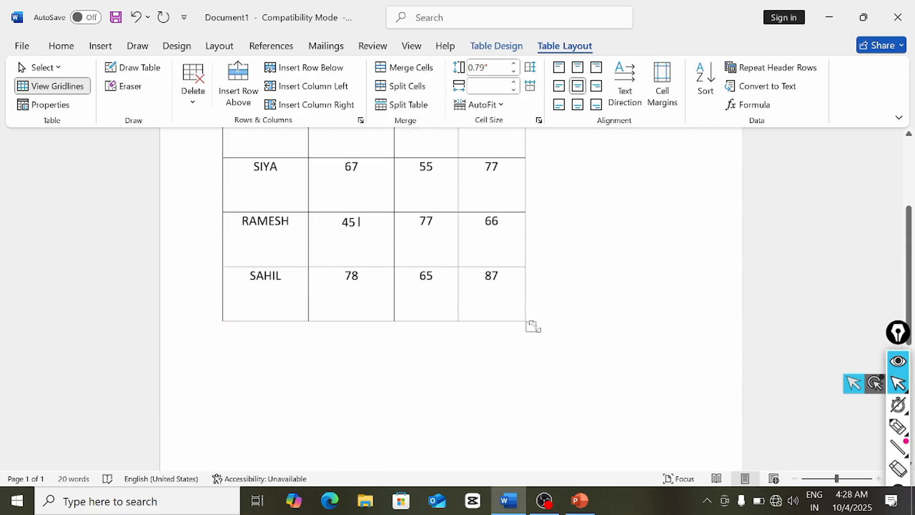
{"action": "left_click", "coordinate": [447, 327]}
{"action": "scroll", "coordinate": [452, 311], "scroll_direction": "up", "scroll_amount": 3}
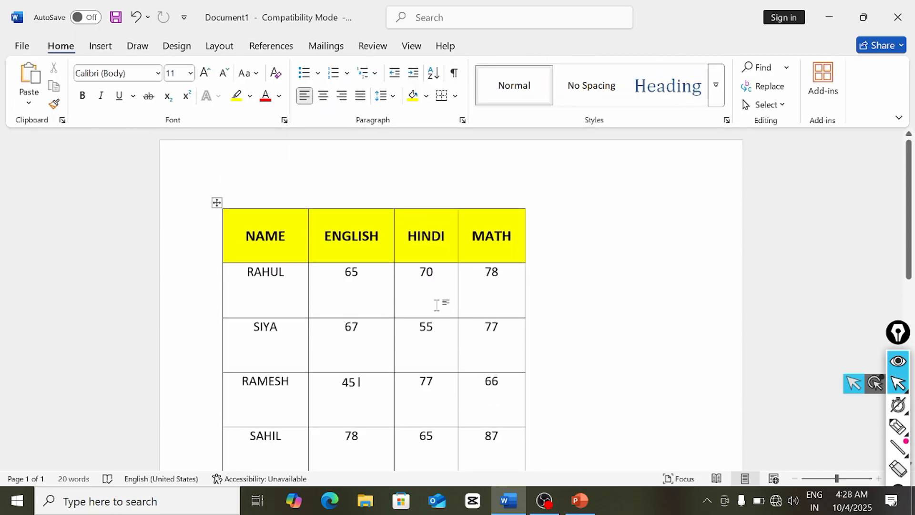
{"action": "scroll", "coordinate": [437, 305], "scroll_direction": "down", "scroll_amount": 2}
{"action": "scroll", "coordinate": [436, 305], "scroll_direction": "up", "scroll_amount": 3}
{"action": "left_click_drag", "start_coordinate": [270, 274], "coordinate": [491, 443]}
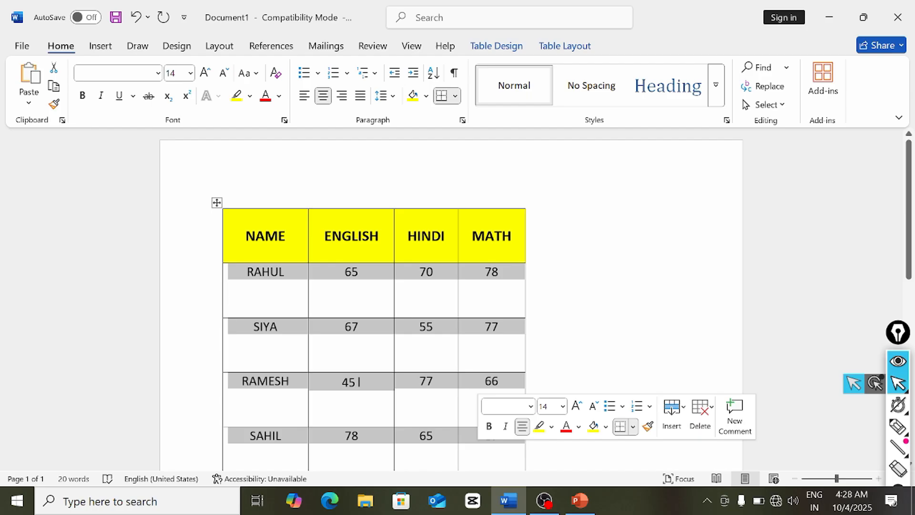
- Copy the four student rows and paste three copies below the table
{"action": "key", "text": "ctrl+c"}
{"action": "left_click", "coordinate": [423, 447]}
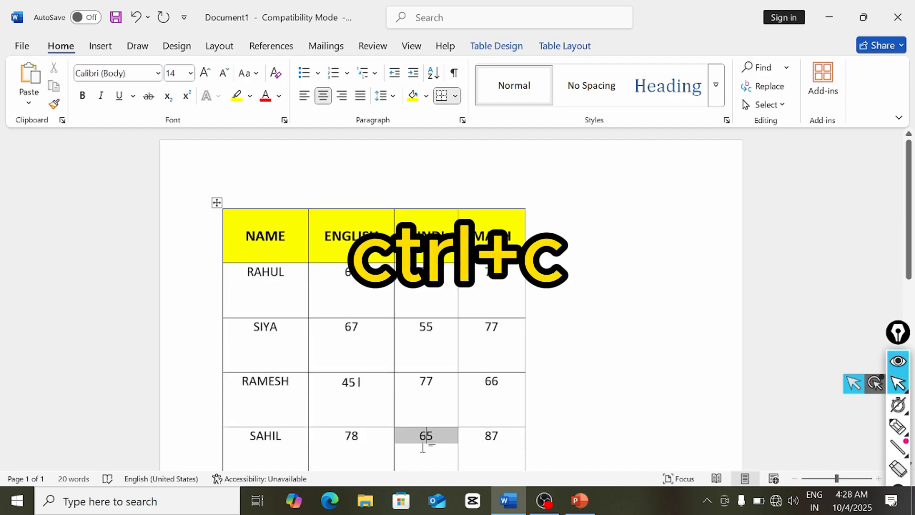
{"action": "left_click_drag", "start_coordinate": [254, 285], "coordinate": [460, 399]}
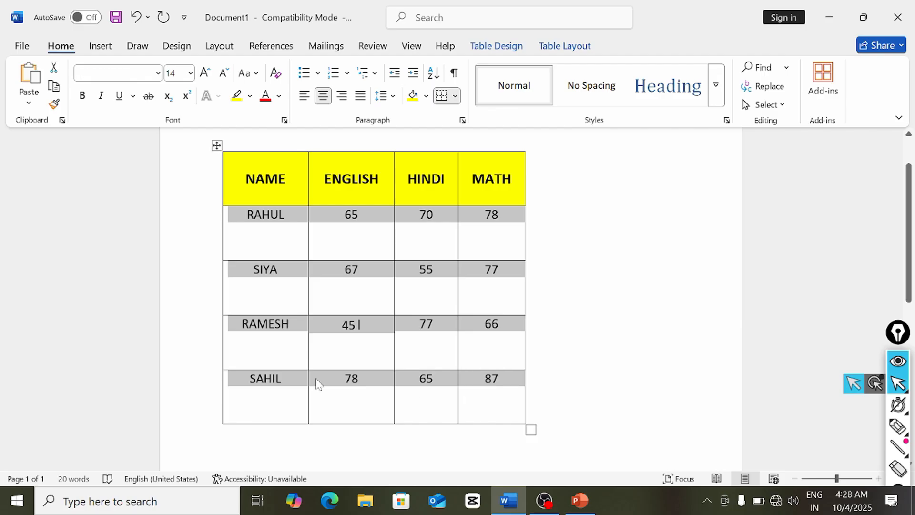
{"action": "scroll", "coordinate": [448, 413], "scroll_direction": "down", "scroll_amount": 3}
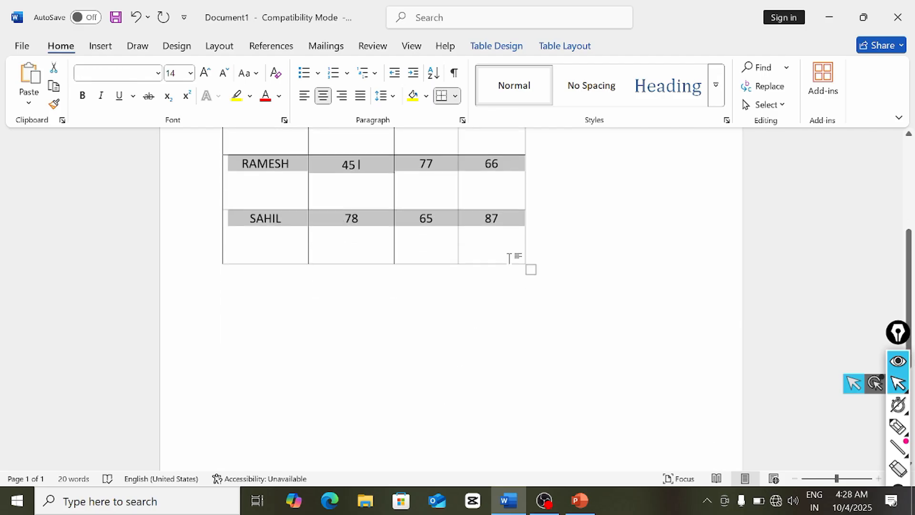
{"action": "left_click", "coordinate": [514, 276]}
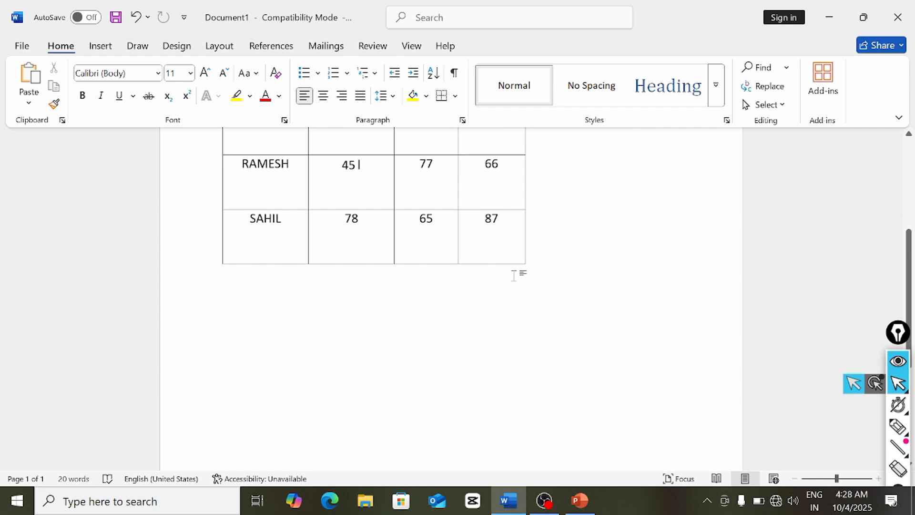
{"action": "key", "text": "ctrl+v"}
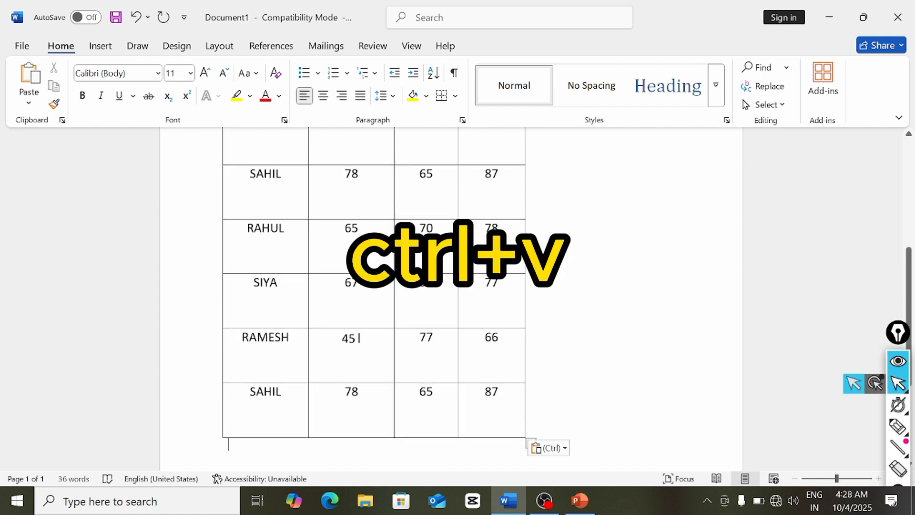
{"action": "key", "text": "ctrl+v"}
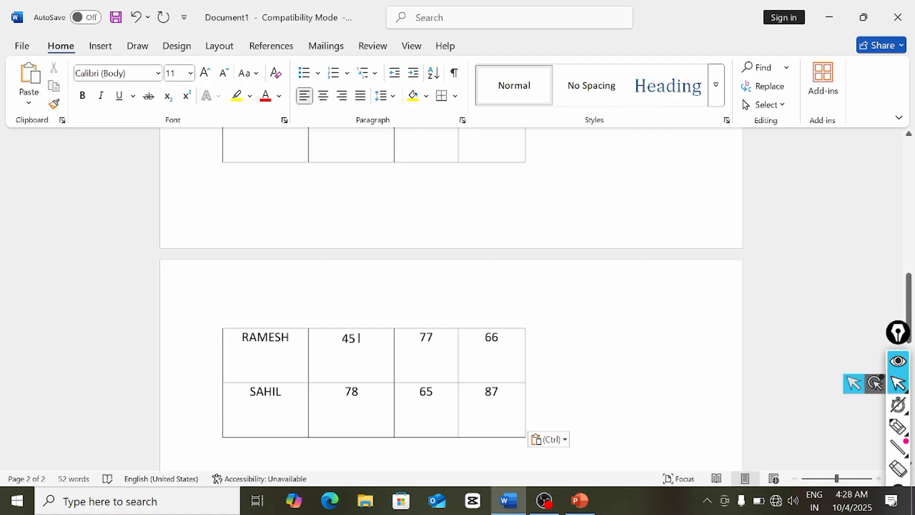
{"action": "key", "text": "ctrl+v"}
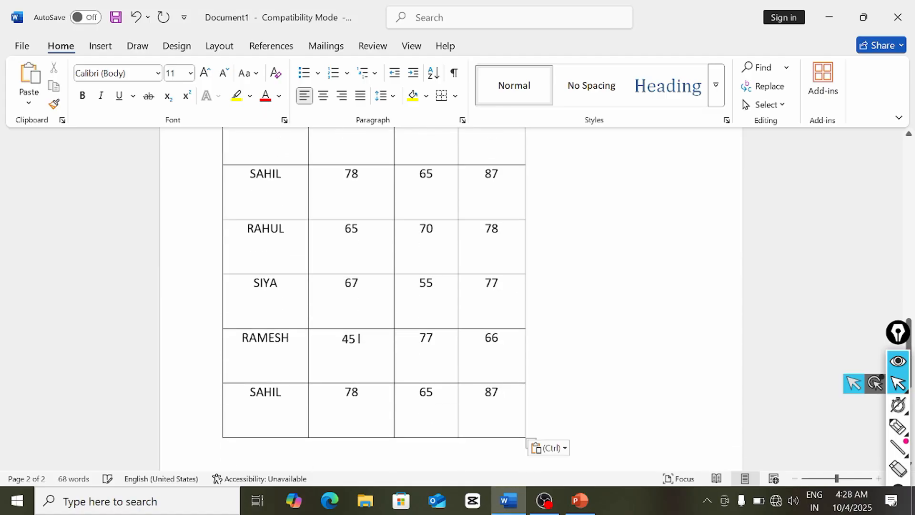
- Open the print preview of the lengthened two-page table
{"action": "scroll", "coordinate": [515, 269], "scroll_direction": "up", "scroll_amount": 10}
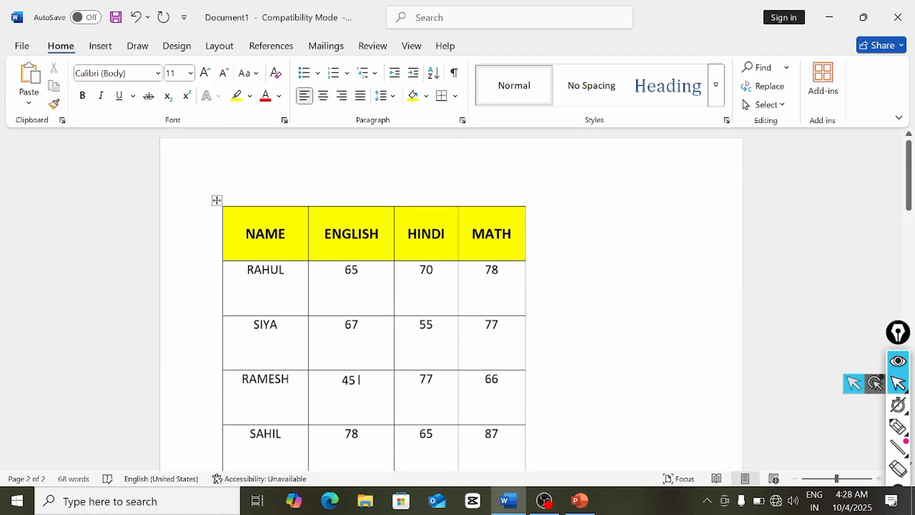
{"action": "scroll", "coordinate": [509, 268], "scroll_direction": "down", "scroll_amount": 10}
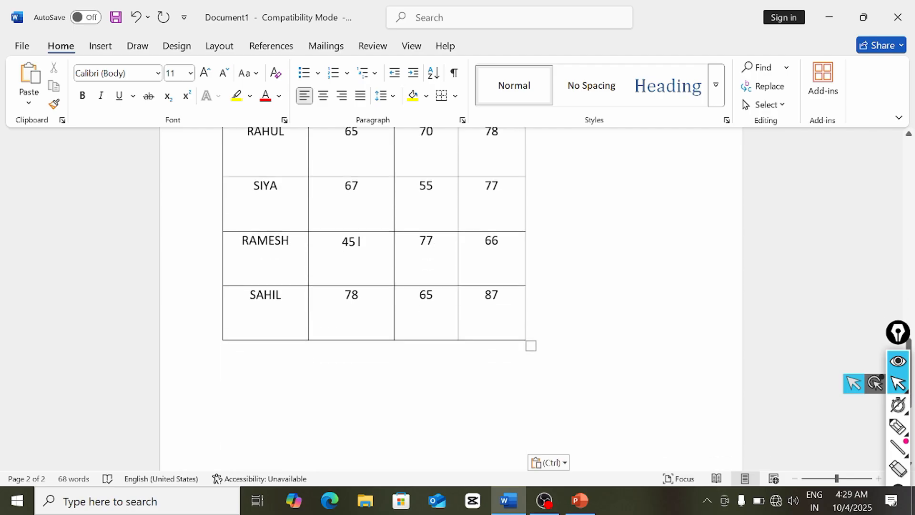
{"action": "scroll", "coordinate": [503, 298], "scroll_direction": "down", "scroll_amount": 5}
{"action": "scroll", "coordinate": [503, 298], "scroll_direction": "up", "scroll_amount": 12}
{"action": "scroll", "coordinate": [503, 299], "scroll_direction": "down", "scroll_amount": 3}
{"action": "scroll", "coordinate": [503, 299], "scroll_direction": "up", "scroll_amount": 6}
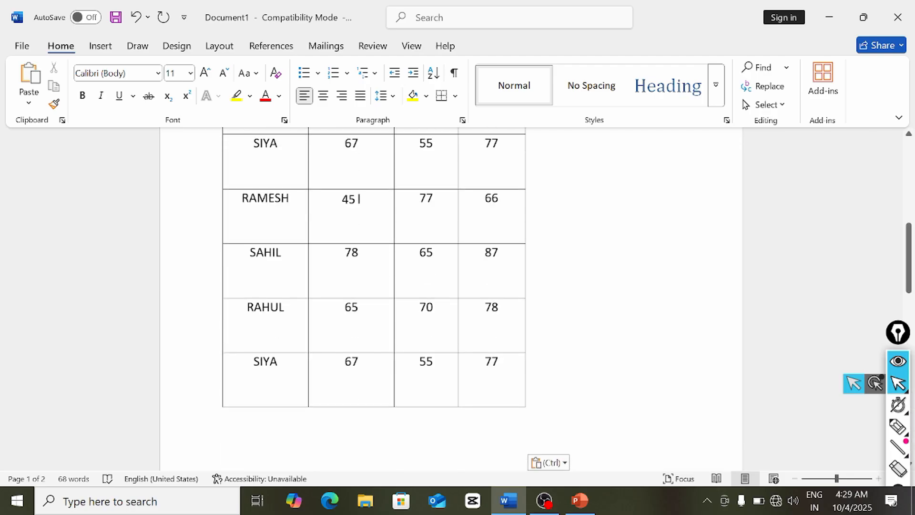
{"action": "key", "text": "ctrl+p"}
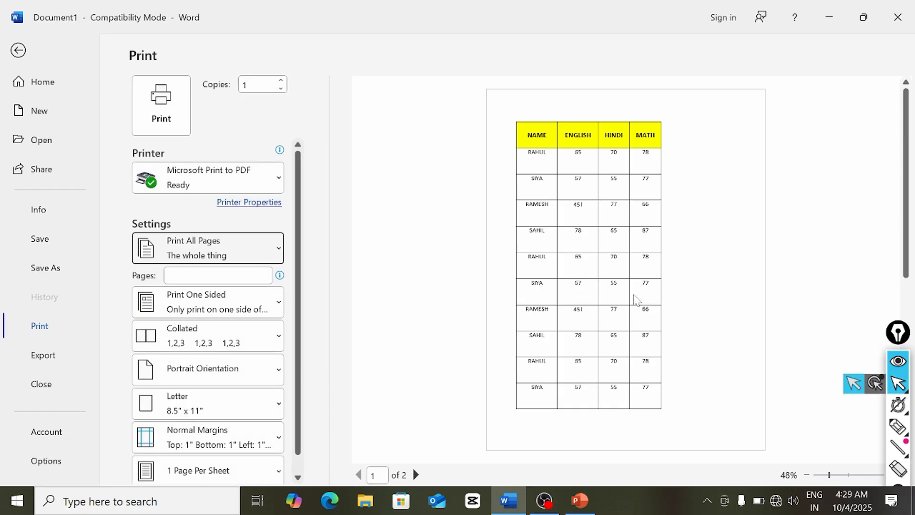
- Scroll through the two-page preview; page 2's rows appear without the yellow header
{"action": "scroll", "coordinate": [706, 323], "scroll_direction": "down", "scroll_amount": 1}
{"action": "scroll", "coordinate": [702, 325], "scroll_direction": "up", "scroll_amount": 1}
{"action": "scroll", "coordinate": [603, 224], "scroll_direction": "down", "scroll_amount": 1}
{"action": "scroll", "coordinate": [604, 228], "scroll_direction": "up", "scroll_amount": 1}
{"action": "scroll", "coordinate": [592, 238], "scroll_direction": "down", "scroll_amount": 1}
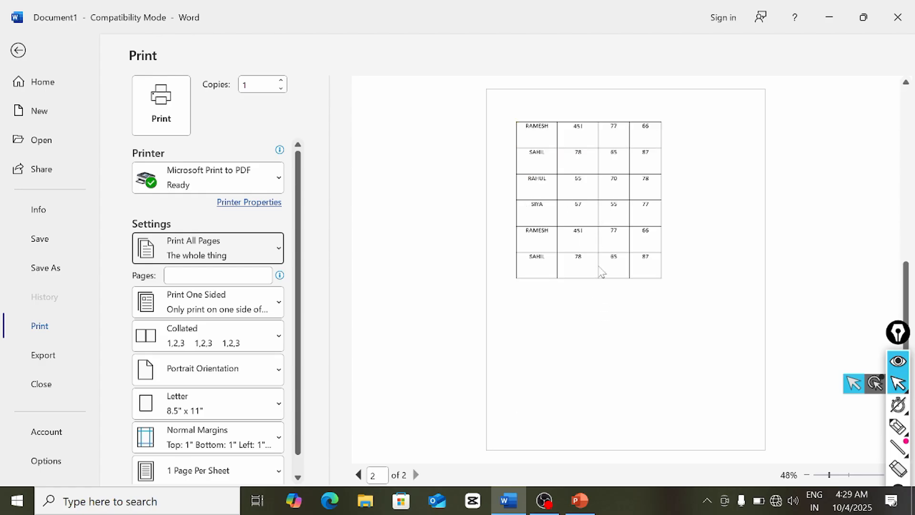
{"action": "scroll", "coordinate": [599, 274], "scroll_direction": "up", "scroll_amount": 1}
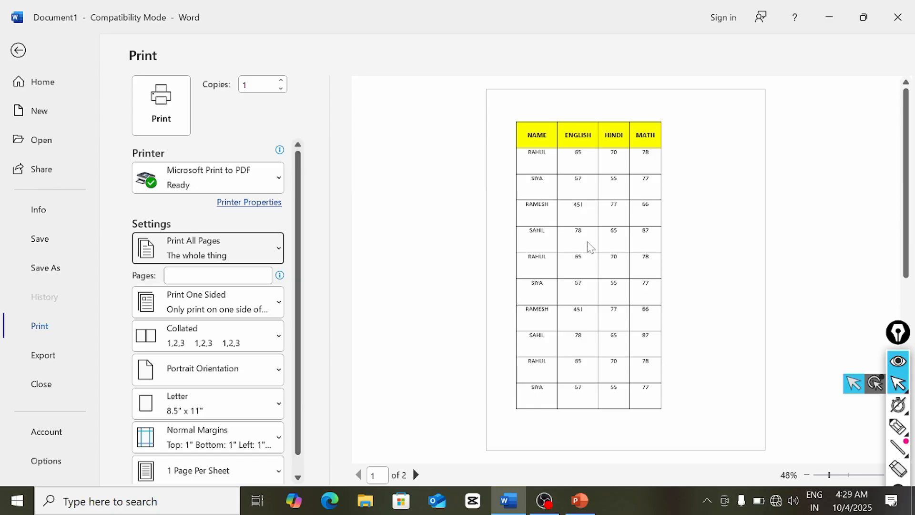
{"action": "scroll", "coordinate": [589, 247], "scroll_direction": "down", "scroll_amount": 3}
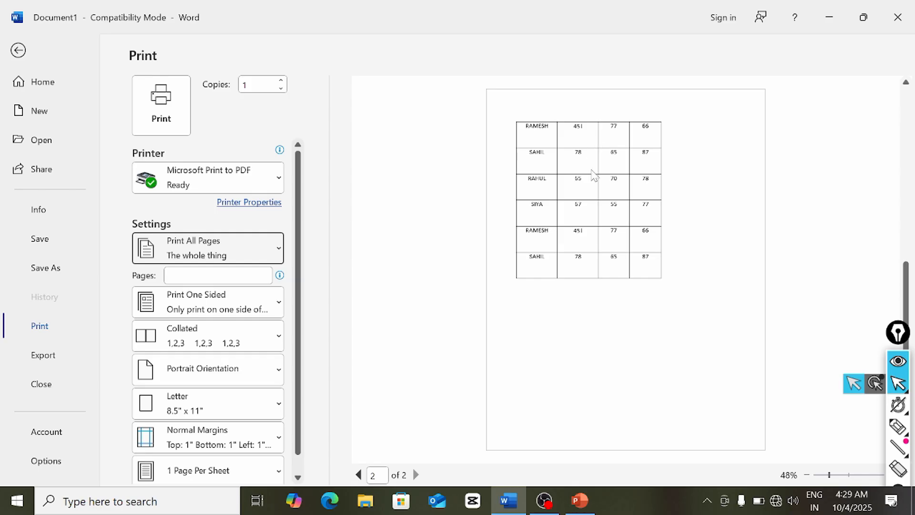
{"action": "scroll", "coordinate": [607, 205], "scroll_direction": "up", "scroll_amount": 2}
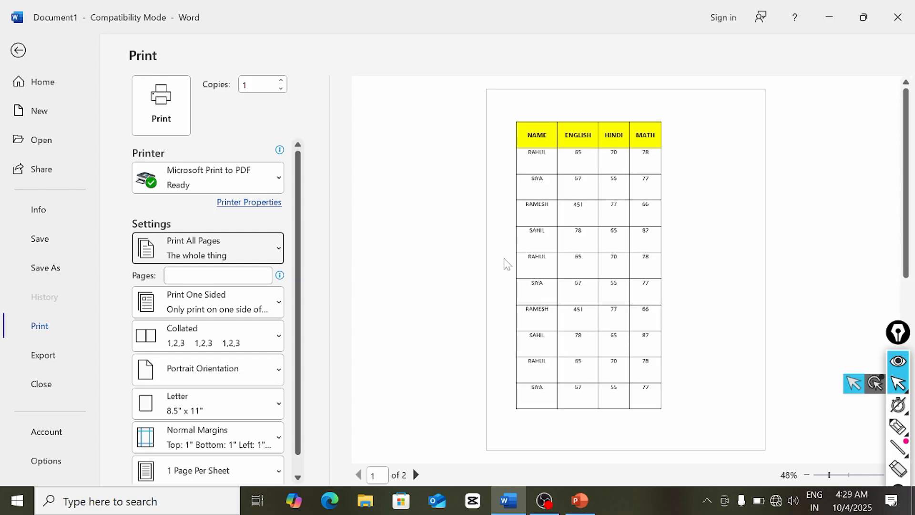
{"action": "key", "text": "Escape"}
{"action": "scroll", "coordinate": [572, 229], "scroll_direction": "down", "scroll_amount": 5}
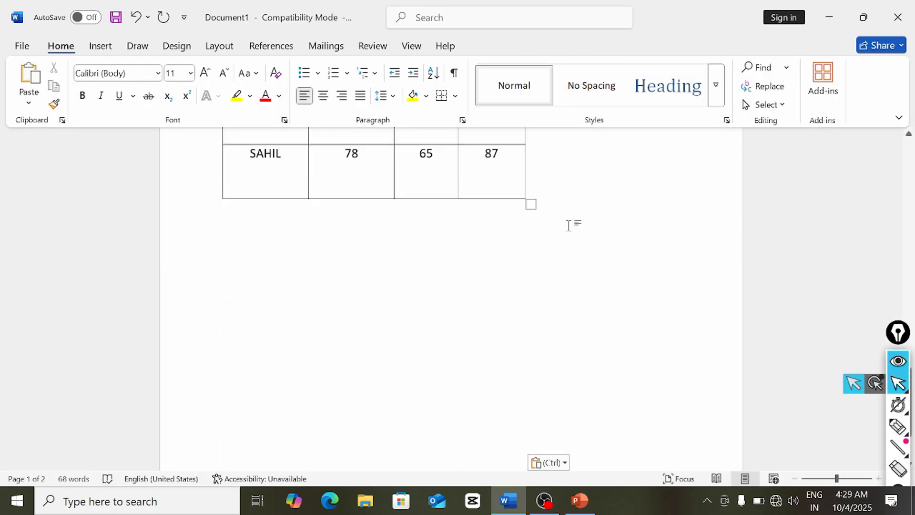
{"action": "scroll", "coordinate": [572, 229], "scroll_direction": "up", "scroll_amount": 5}
{"action": "scroll", "coordinate": [504, 299], "scroll_direction": "up", "scroll_amount": 8}
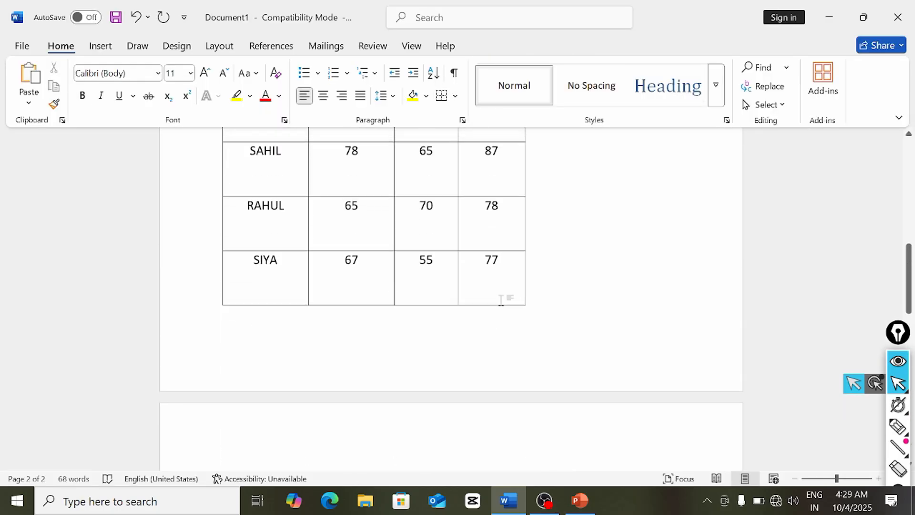
{"action": "left_click", "coordinate": [503, 286]}
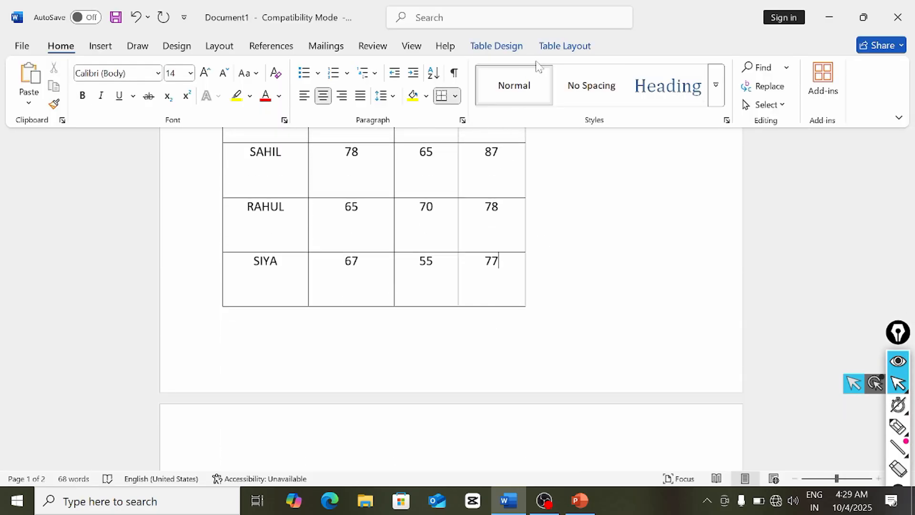
{"action": "left_click", "coordinate": [565, 46]}
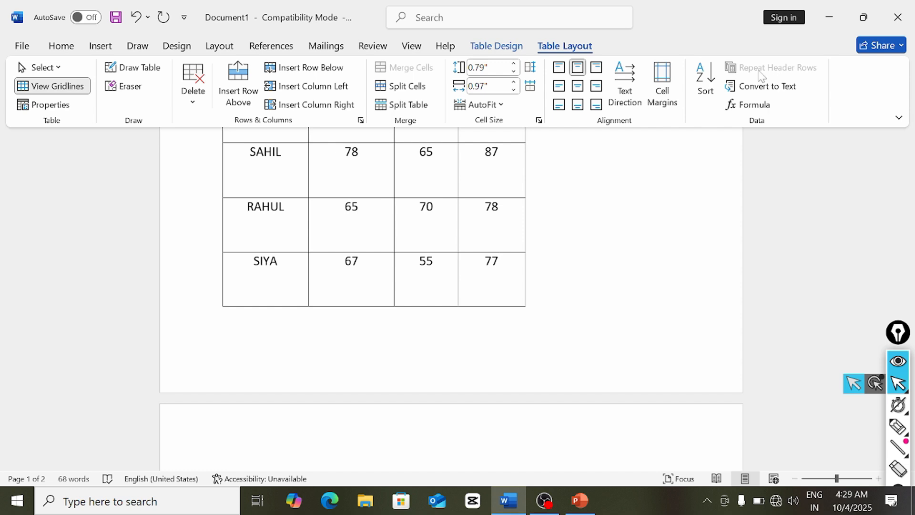
{"action": "scroll", "coordinate": [540, 302], "scroll_direction": "up", "scroll_amount": 5}
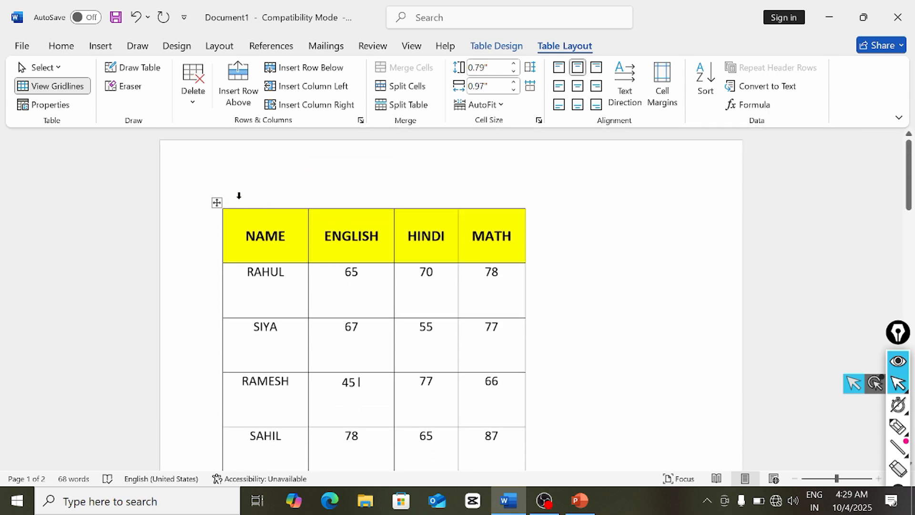
{"action": "left_click", "coordinate": [217, 203]}
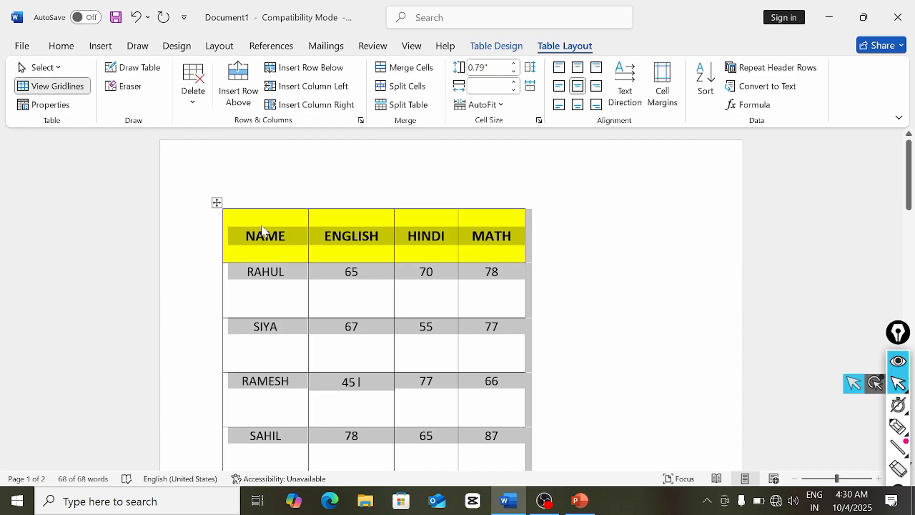
{"action": "left_click", "coordinate": [570, 391]}
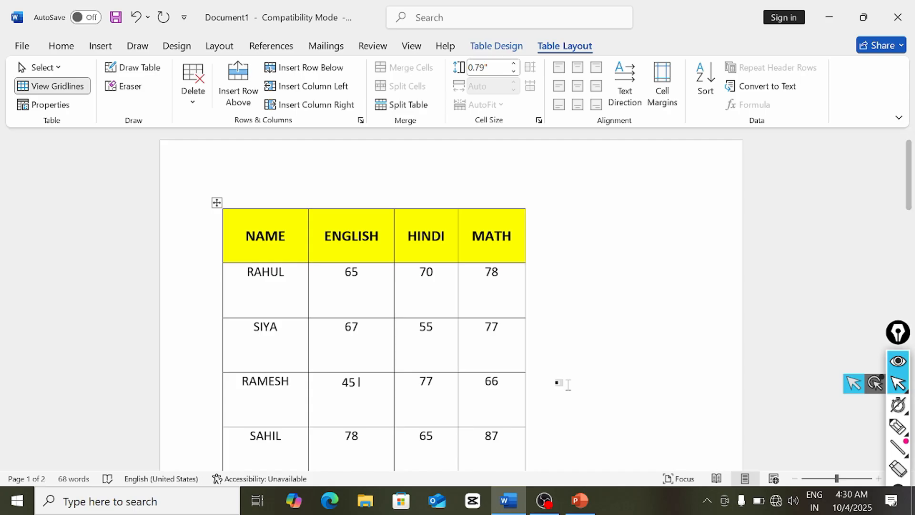
{"action": "key", "text": "ctrl+p"}
{"action": "scroll", "coordinate": [619, 333], "scroll_direction": "down", "scroll_amount": 2}
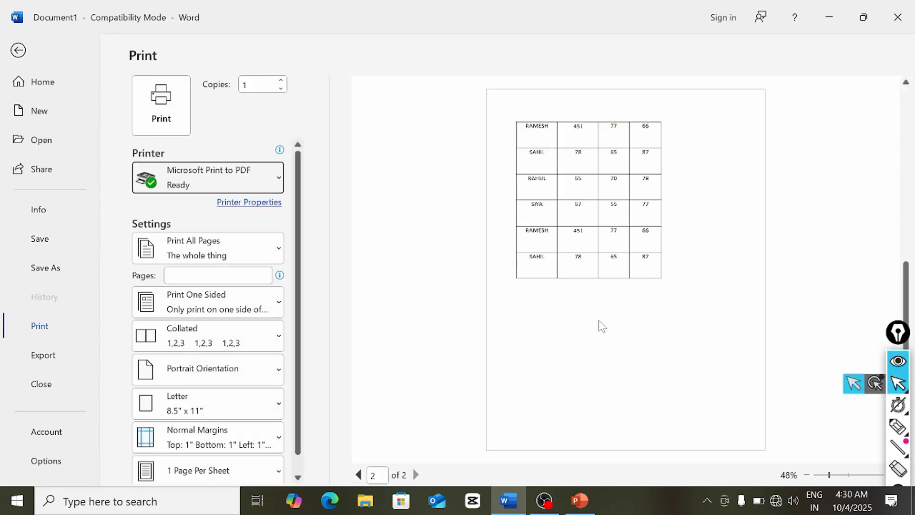
{"action": "scroll", "coordinate": [599, 323], "scroll_direction": "up", "scroll_amount": 2}
{"action": "scroll", "coordinate": [601, 326], "scroll_direction": "down", "scroll_amount": 2}
{"action": "key", "text": "Escape"}
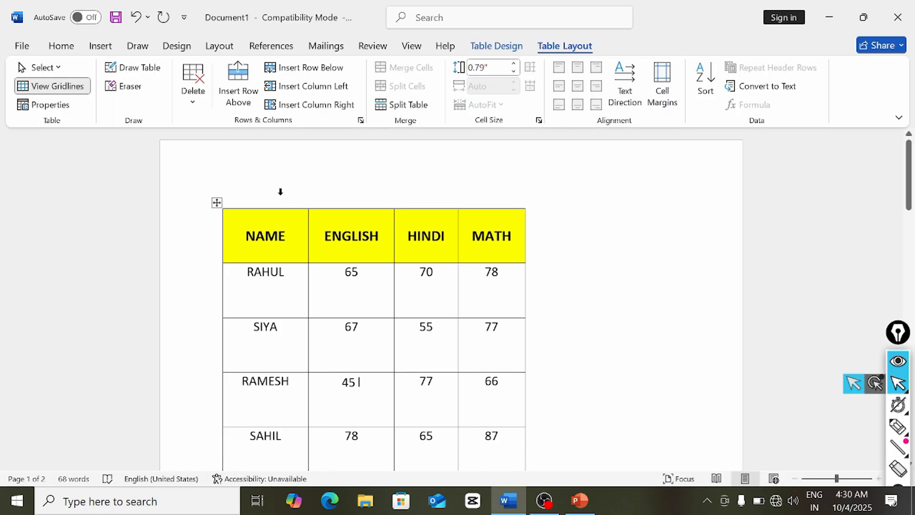
- Select the whole table, turn on Repeat Header Rows, and check it in print preview
{"action": "left_click", "coordinate": [217, 203]}
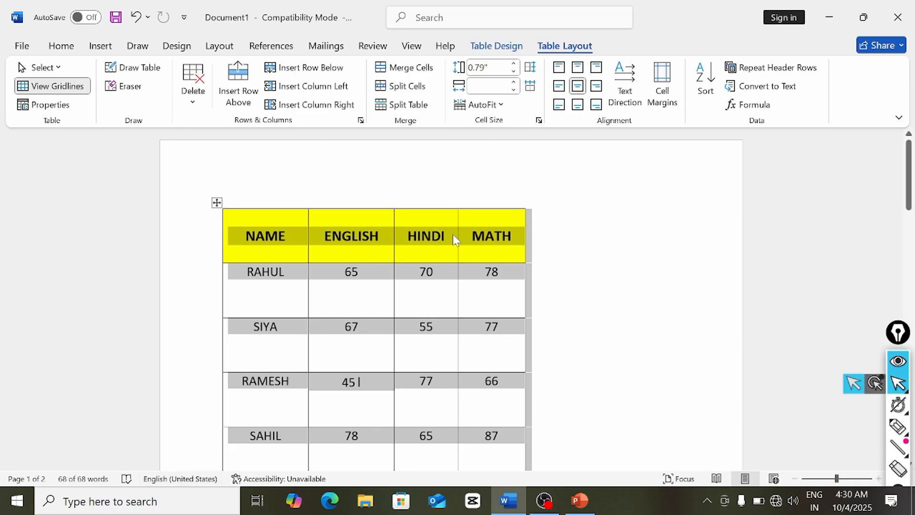
{"action": "left_click", "coordinate": [761, 72]}
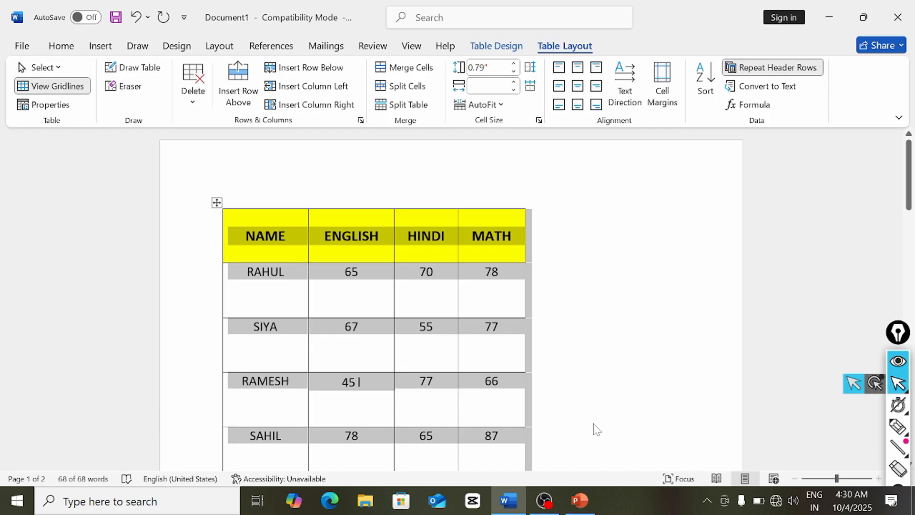
{"action": "key", "text": "ctrl+p"}
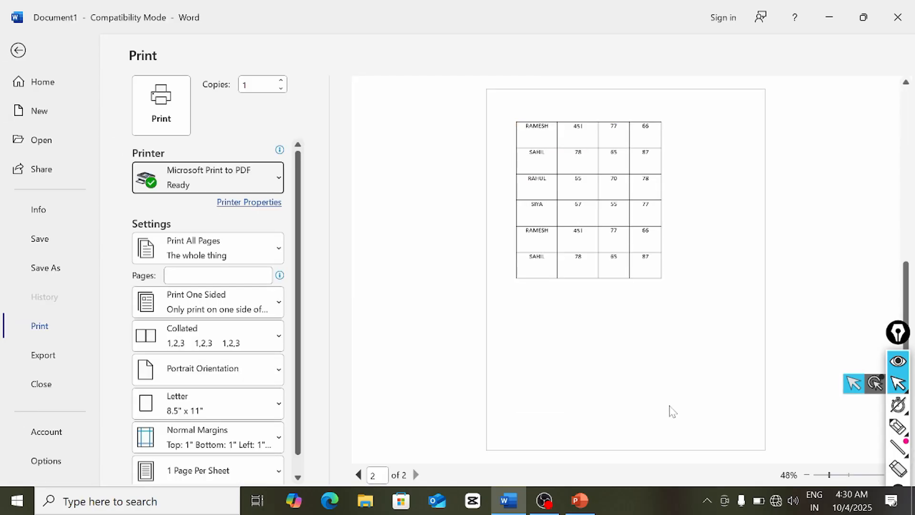
{"action": "scroll", "coordinate": [623, 403], "scroll_direction": "up", "scroll_amount": 1}
{"action": "scroll", "coordinate": [623, 405], "scroll_direction": "down", "scroll_amount": 1}
{"action": "scroll", "coordinate": [624, 404], "scroll_direction": "up", "scroll_amount": 1}
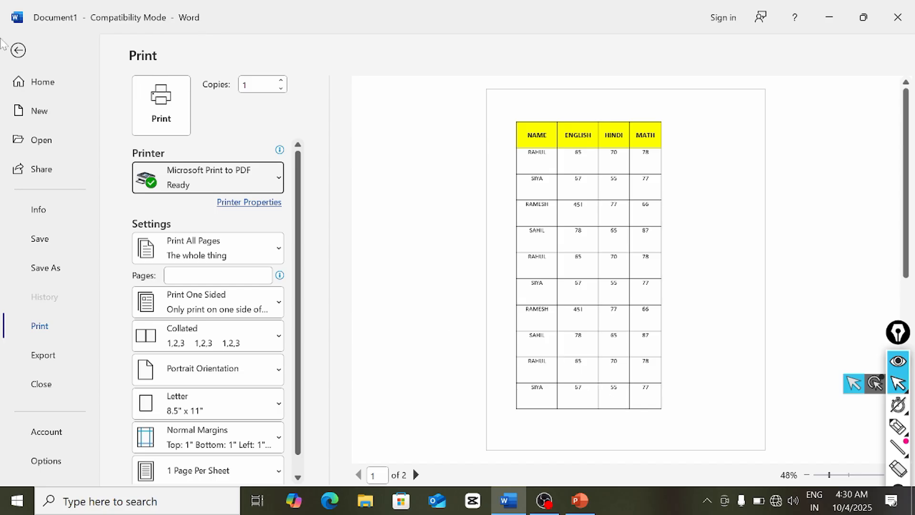
{"action": "left_click", "coordinate": [18, 51]}
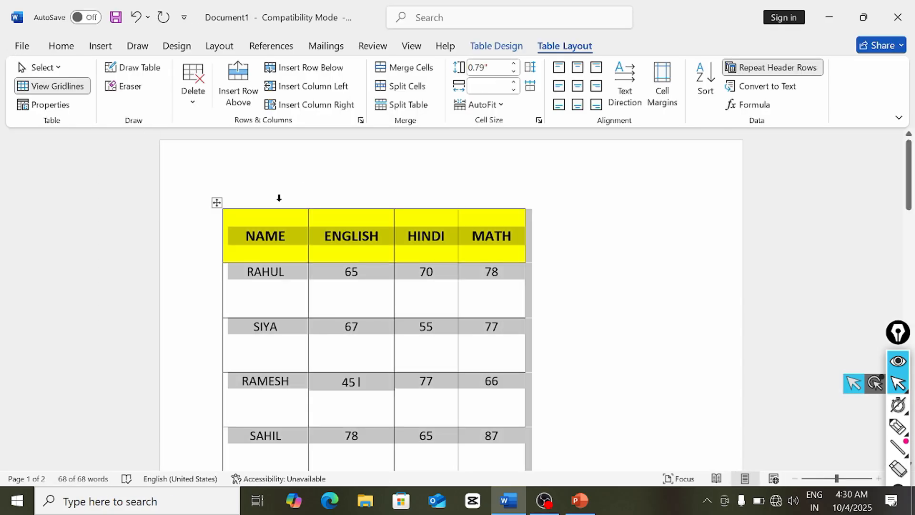
- Select the NAME–MATH header row and turn on Repeat Header Rows
{"action": "left_click", "coordinate": [236, 243]}
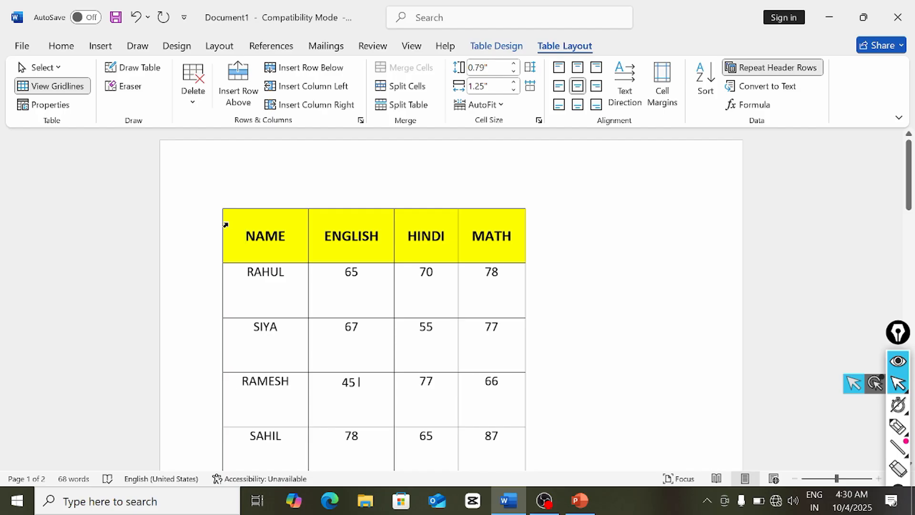
{"action": "left_click_drag", "start_coordinate": [243, 241], "coordinate": [505, 252]}
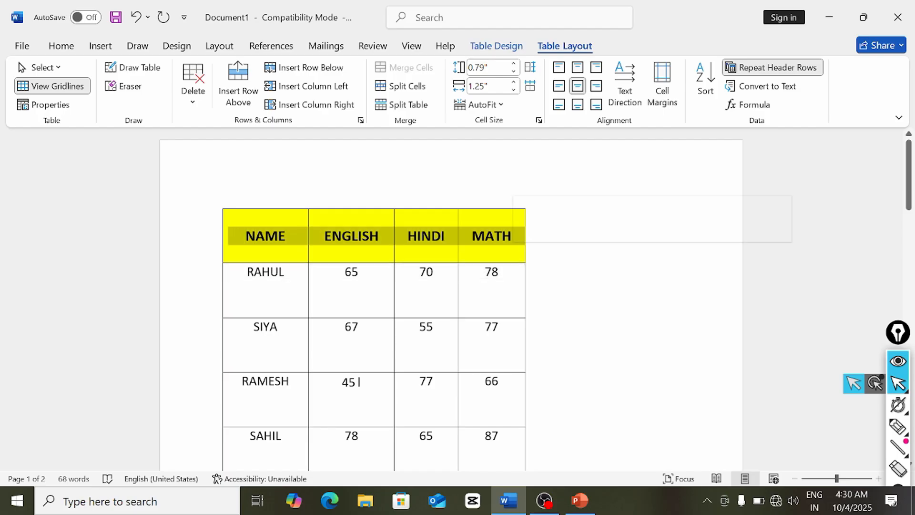
{"action": "left_click", "coordinate": [766, 72]}
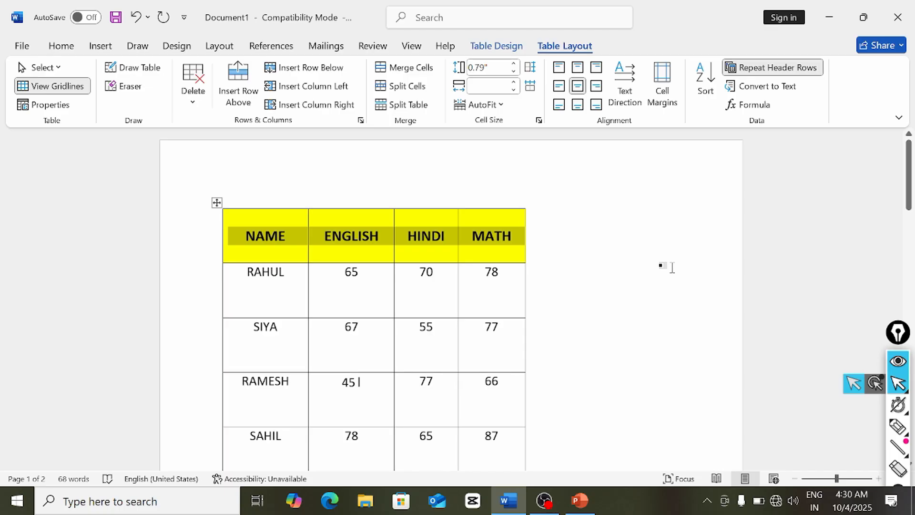
- Confirm in print preview that page 2 repeats the yellow header, then return
{"action": "key", "text": "ctrl+p"}
{"action": "scroll", "coordinate": [623, 303], "scroll_direction": "down", "scroll_amount": 2}
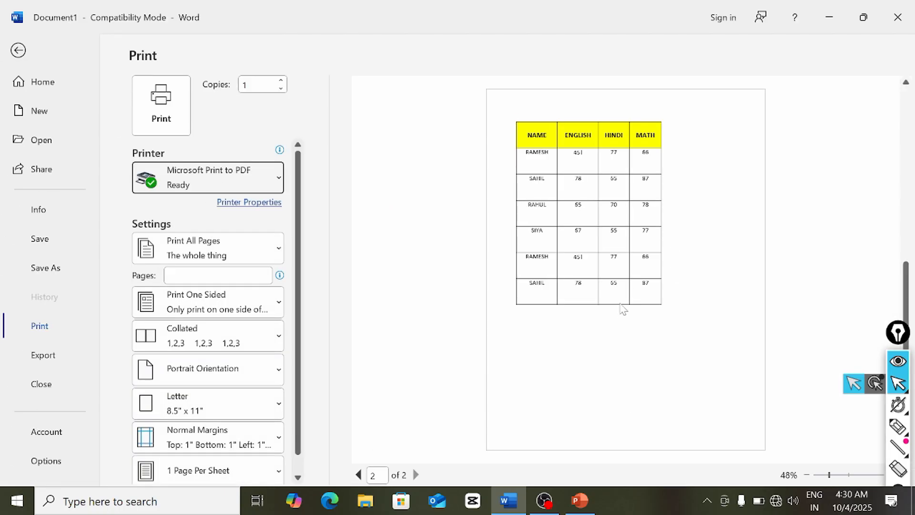
{"action": "scroll", "coordinate": [623, 310], "scroll_direction": "up", "scroll_amount": 2}
{"action": "scroll", "coordinate": [623, 310], "scroll_direction": "down", "scroll_amount": 2}
{"action": "scroll", "coordinate": [565, 237], "scroll_direction": "up", "scroll_amount": 2}
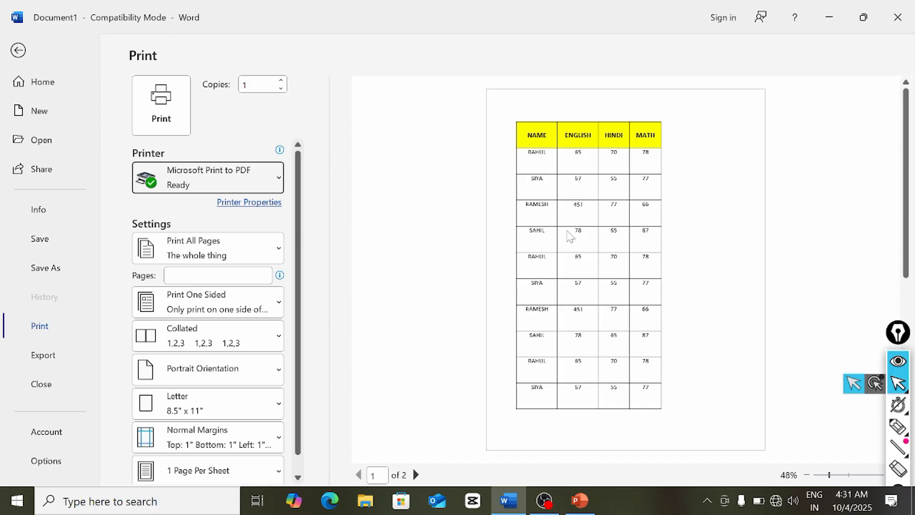
{"action": "scroll", "coordinate": [570, 236], "scroll_direction": "down", "scroll_amount": 2}
{"action": "scroll", "coordinate": [571, 236], "scroll_direction": "up", "scroll_amount": 2}
{"action": "left_click", "coordinate": [19, 51]}
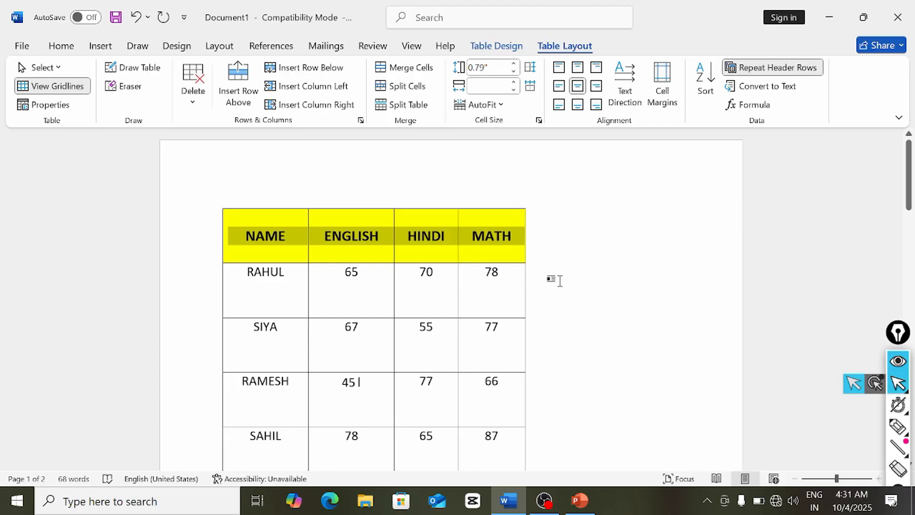
- Attempt a sort, dismiss the cannot-sort warning, and return to Table Layout
{"action": "left_click", "coordinate": [713, 92]}
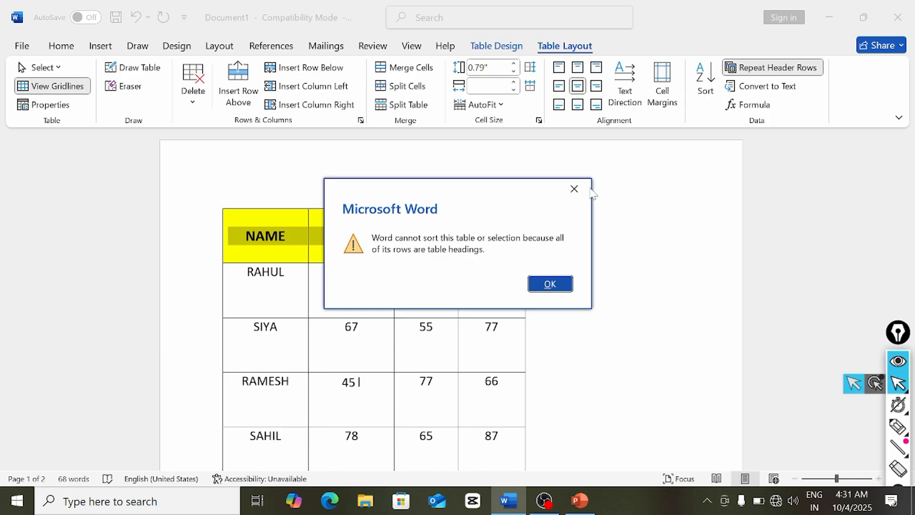
{"action": "left_click", "coordinate": [575, 189]}
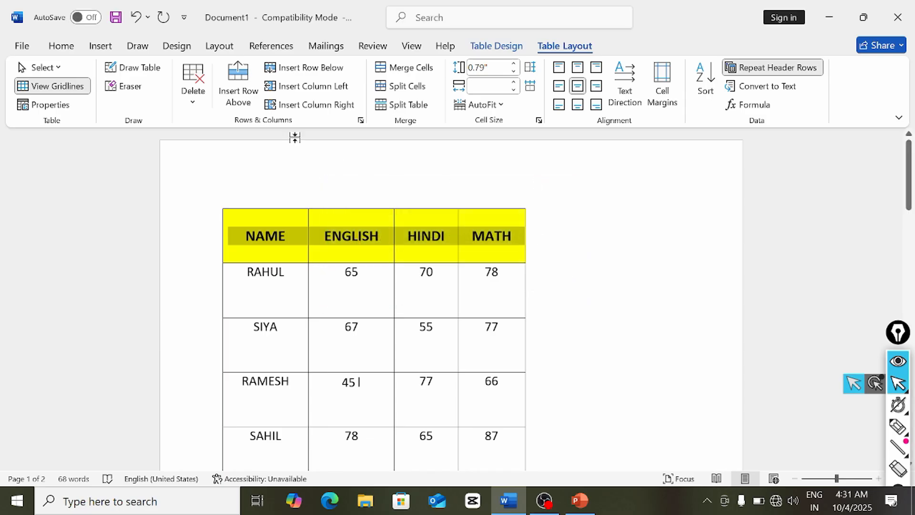
{"action": "left_click", "coordinate": [62, 47]}
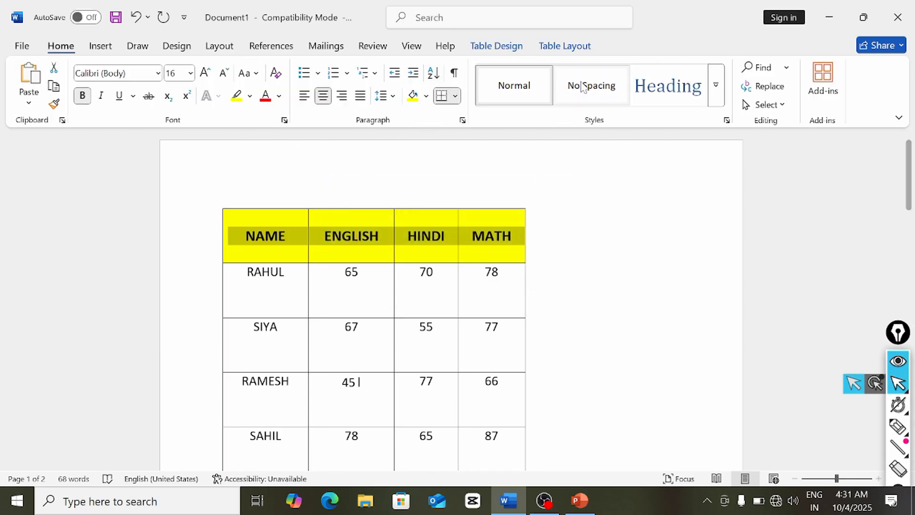
{"action": "left_click", "coordinate": [574, 47]}
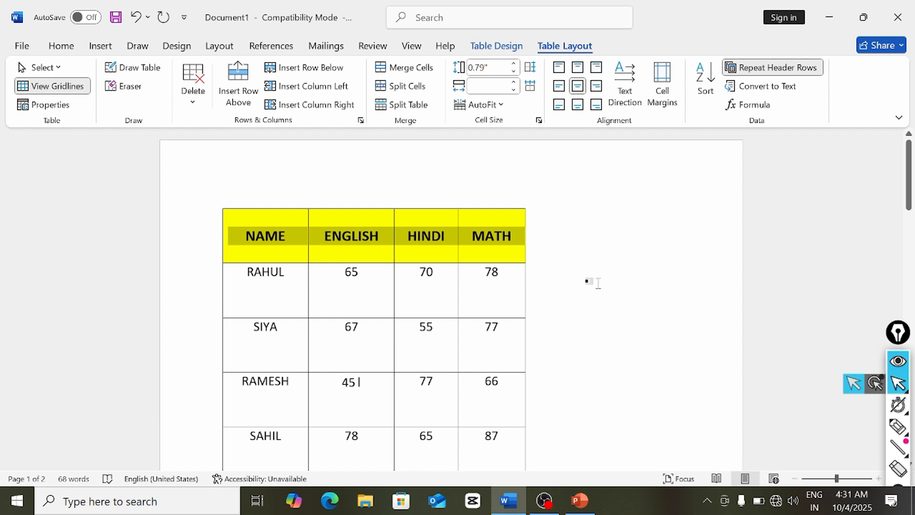
{"action": "scroll", "coordinate": [598, 283], "scroll_direction": "down", "scroll_amount": 3}
{"action": "scroll", "coordinate": [591, 282], "scroll_direction": "up", "scroll_amount": 3}
- Sort the English marks by Column 2 in descending order
{"action": "left_click_drag", "start_coordinate": [351, 279], "coordinate": [352, 453]}
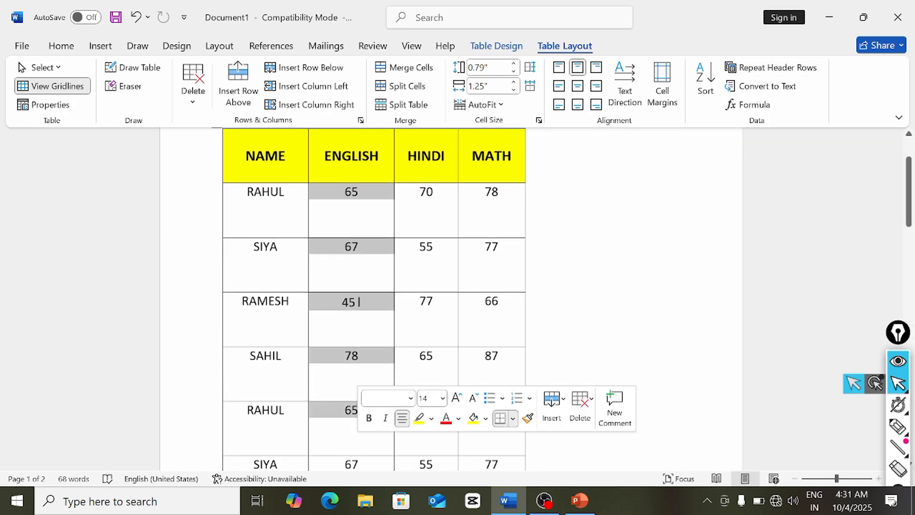
{"action": "left_click", "coordinate": [710, 93]}
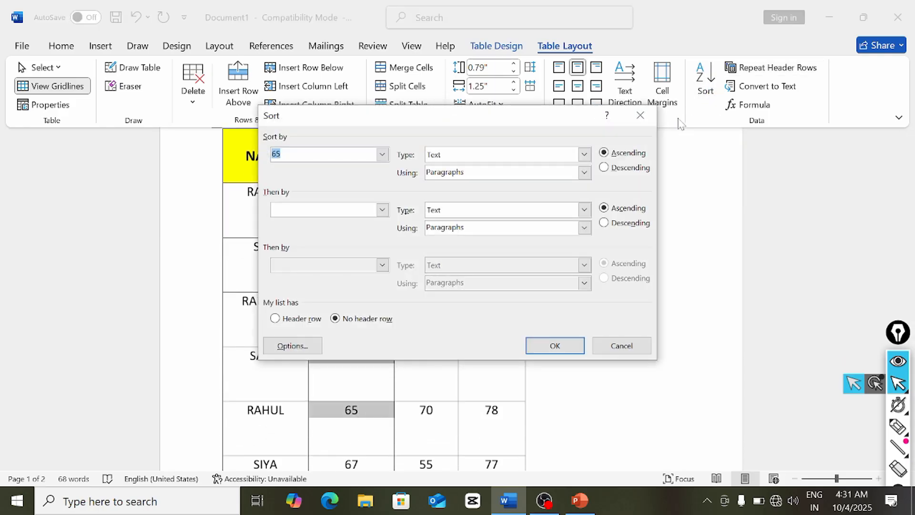
{"action": "left_click", "coordinate": [383, 154]}
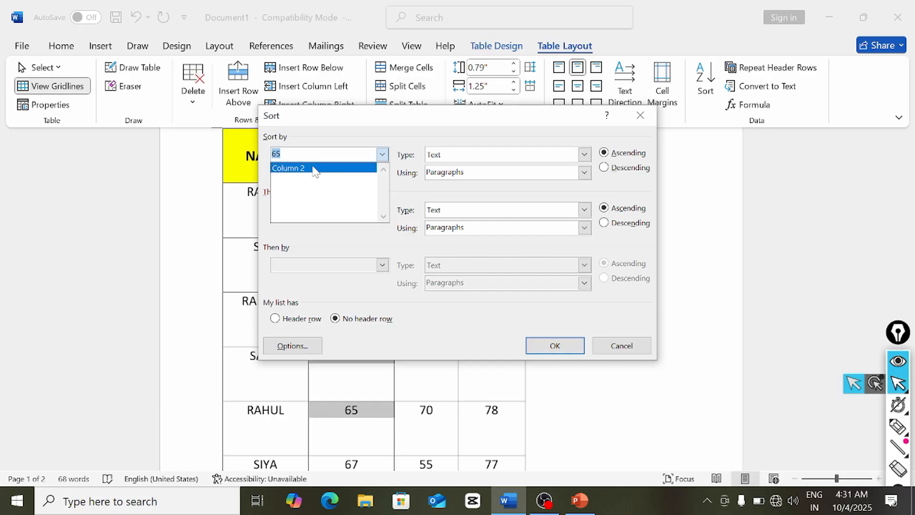
{"action": "left_click", "coordinate": [402, 127]}
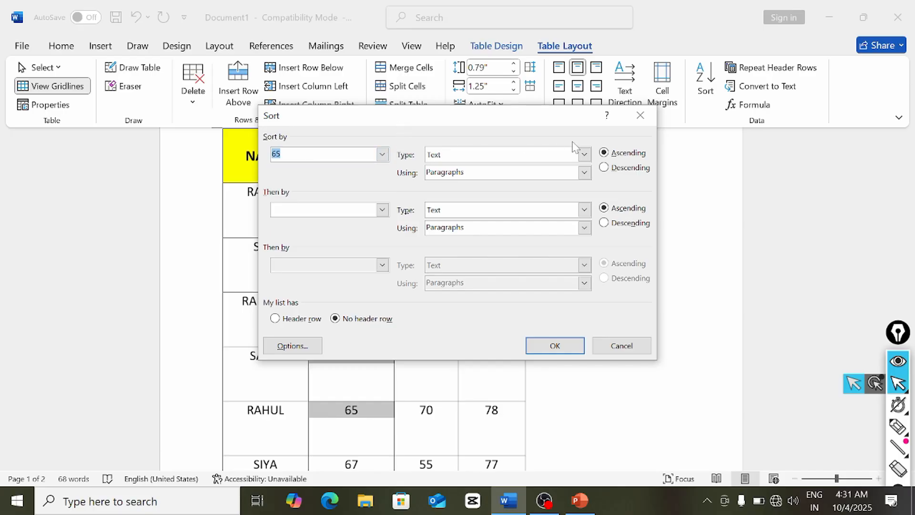
{"action": "left_click_drag", "start_coordinate": [486, 114], "coordinate": [707, 83]}
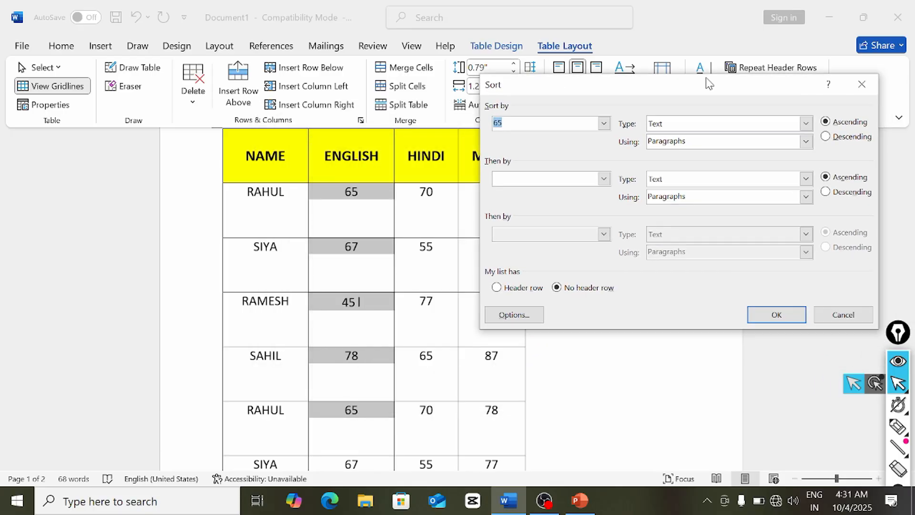
{"action": "left_click", "coordinate": [604, 123]}
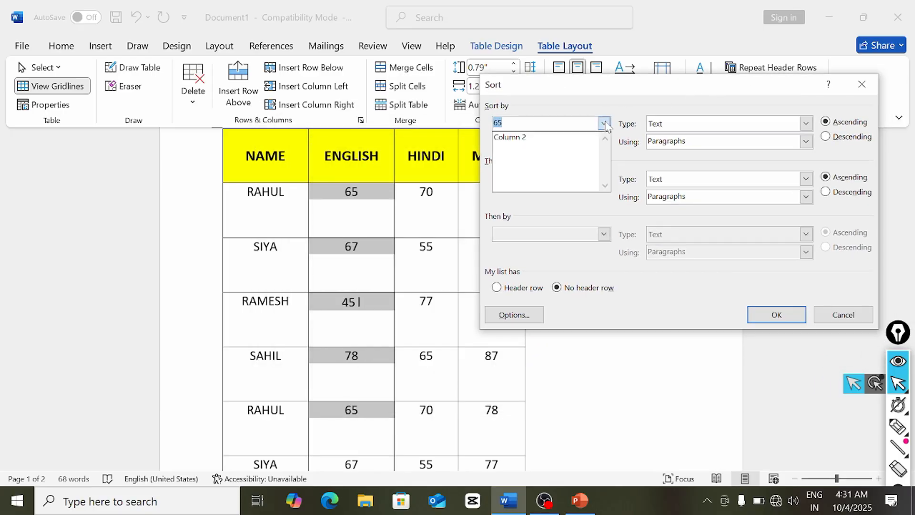
{"action": "left_click", "coordinate": [563, 137]}
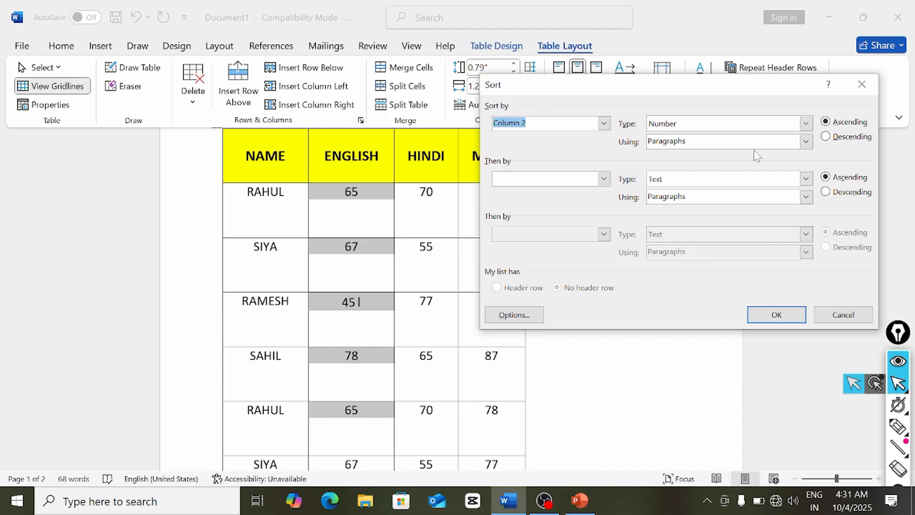
{"action": "left_click", "coordinate": [826, 137]}
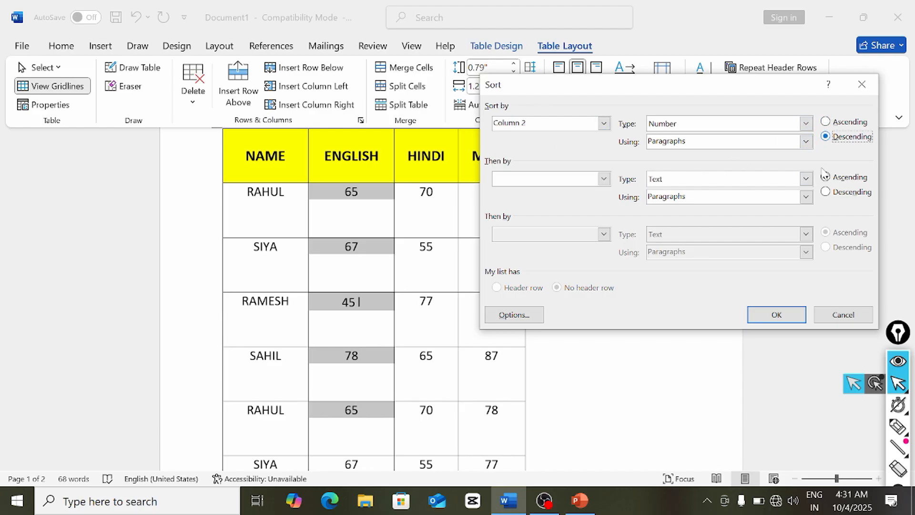
{"action": "left_click", "coordinate": [785, 319]}
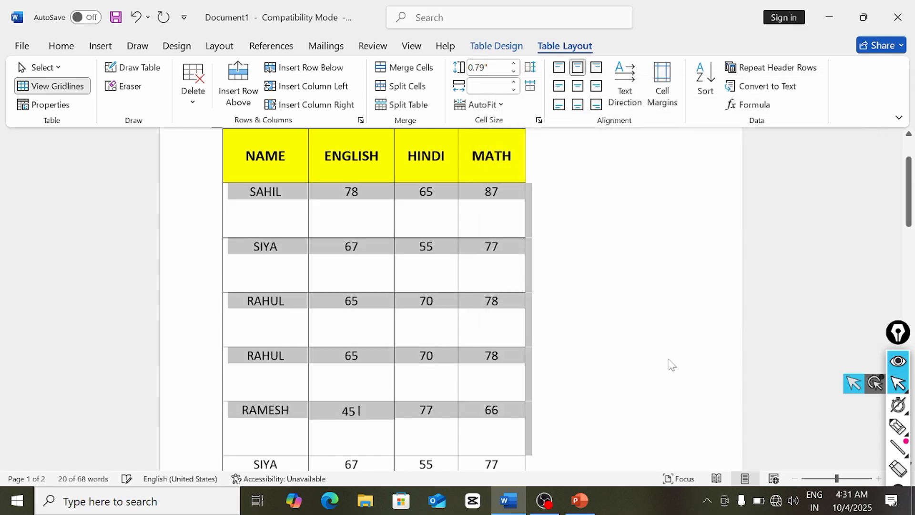
{"action": "left_click", "coordinate": [345, 246]}
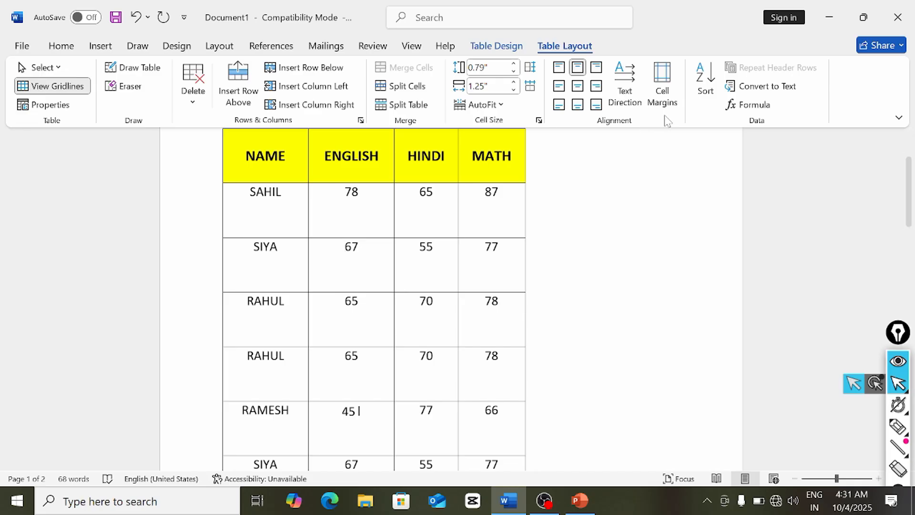
- Sort the English marks by Column 2 in ascending order
{"action": "left_click_drag", "start_coordinate": [342, 192], "coordinate": [347, 411]}
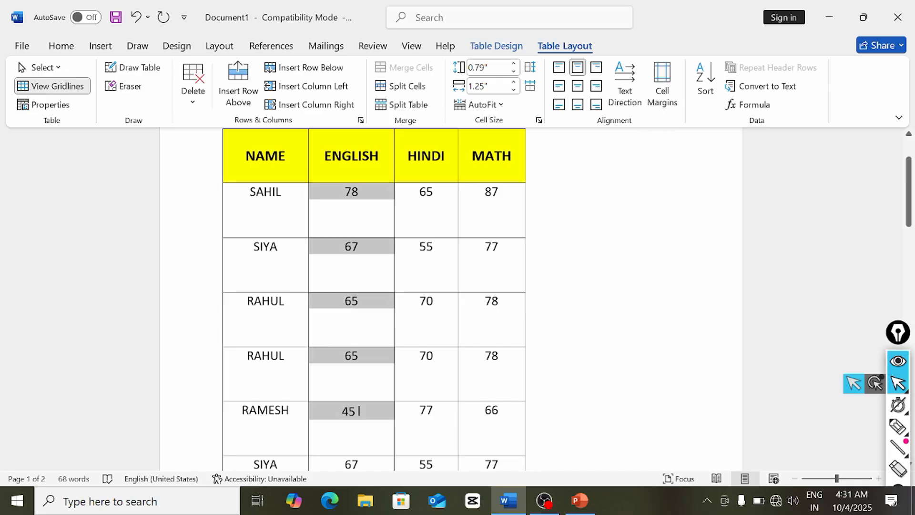
{"action": "left_click", "coordinate": [705, 81]}
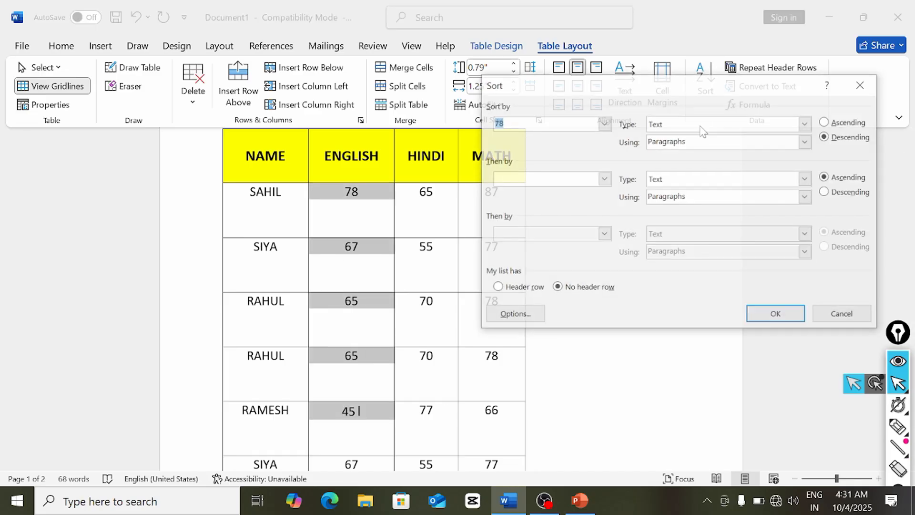
{"action": "left_click", "coordinate": [604, 123]}
{"action": "left_click", "coordinate": [586, 140]}
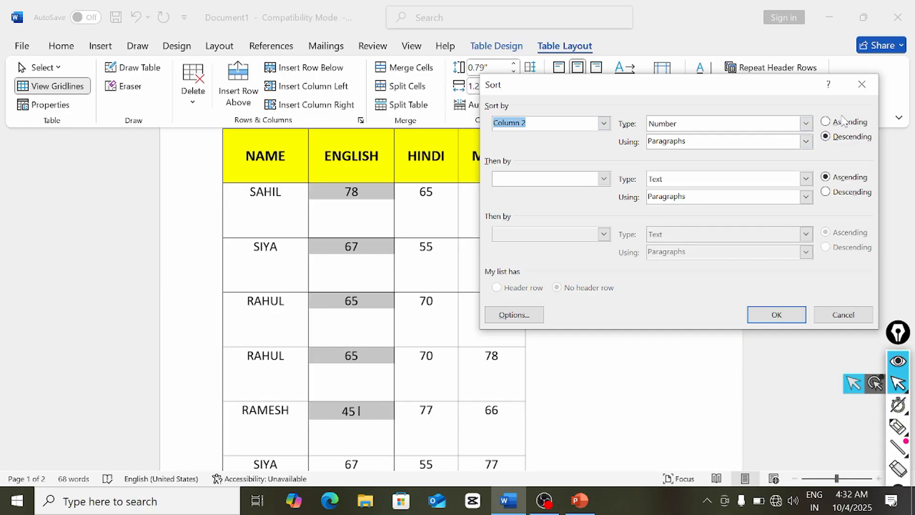
{"action": "left_click", "coordinate": [825, 122]}
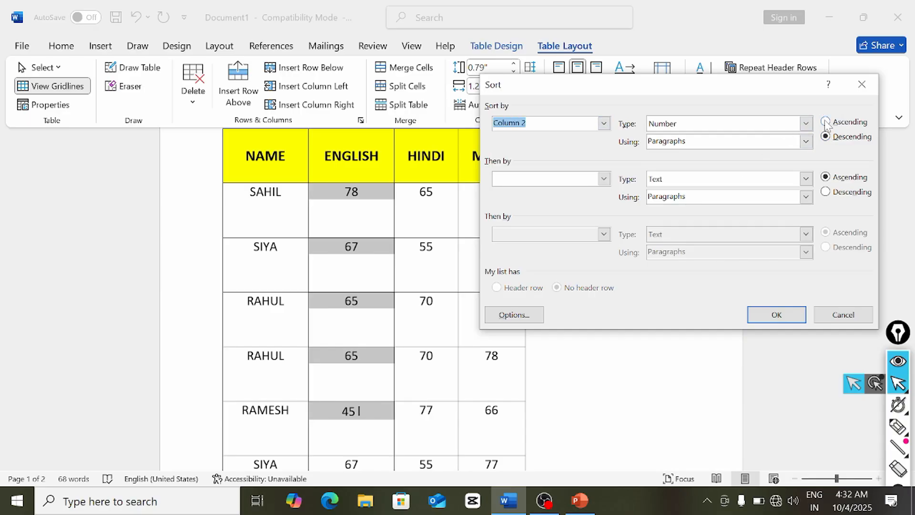
{"action": "left_click", "coordinate": [793, 319]}
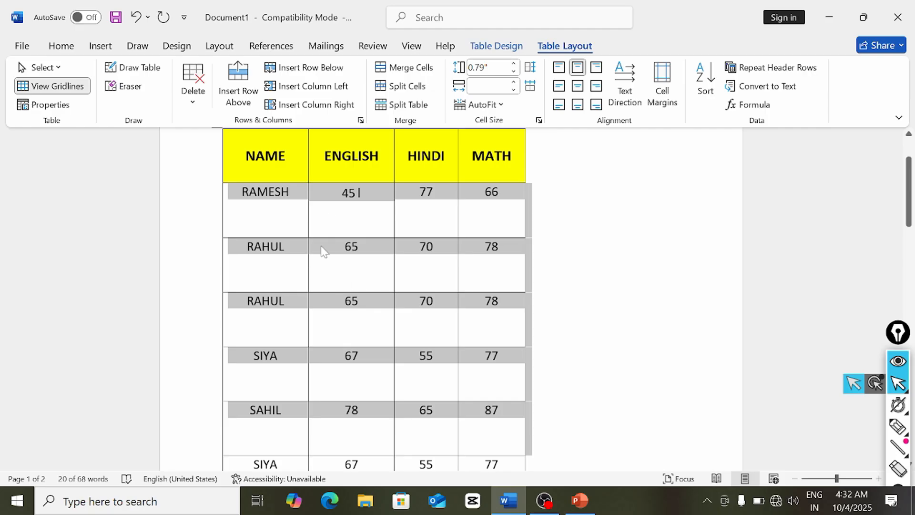
- Insert a =SUM(LEFT) formula in RAMESH's total cell, giving 143
{"action": "left_click", "coordinate": [355, 213]}
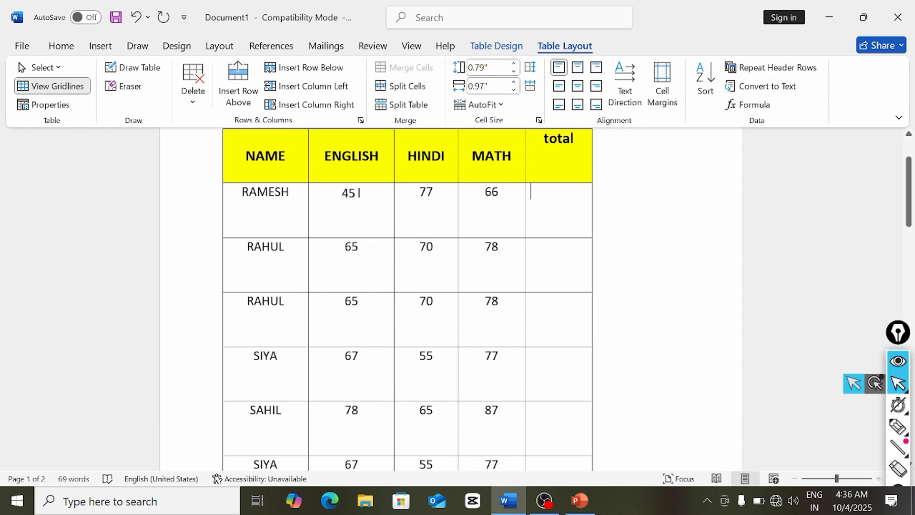
{"action": "left_click", "coordinate": [749, 105]}
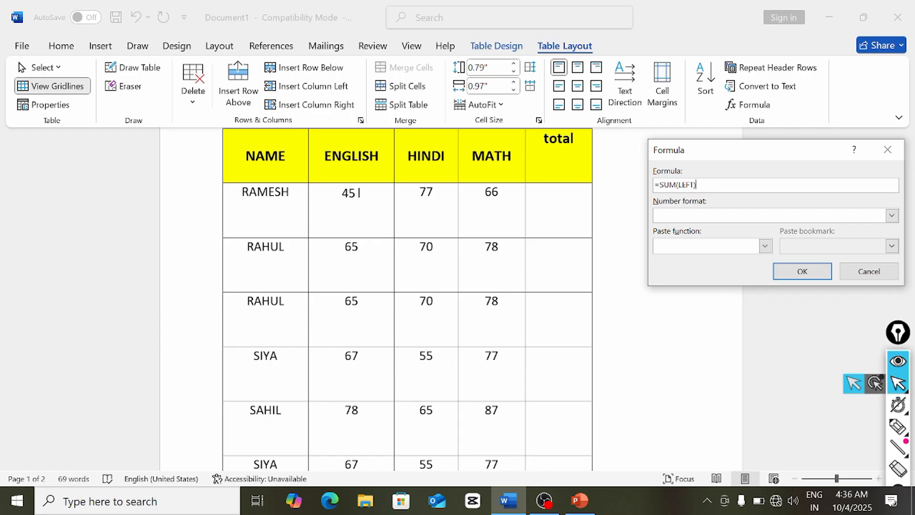
{"action": "left_click", "coordinate": [785, 278]}
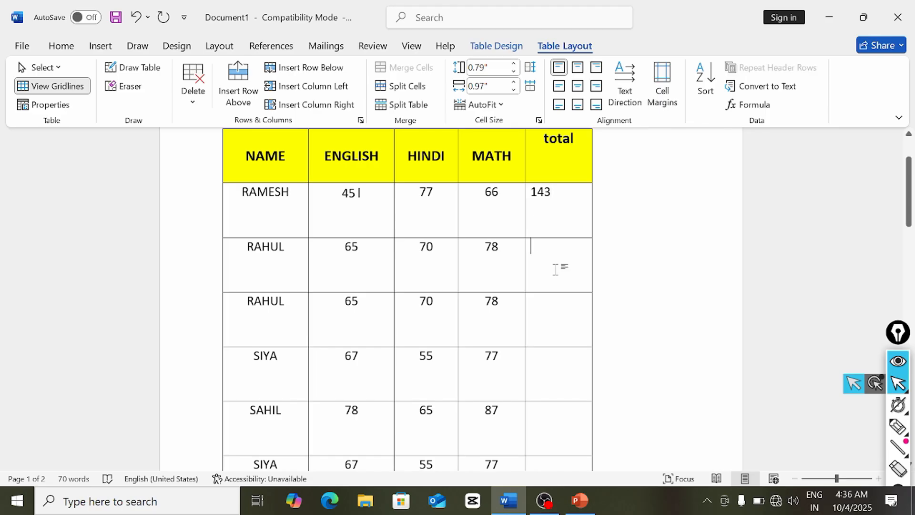
- Enter a =65+70+78 formula in RAHUL's total cell, giving 213
{"action": "left_click", "coordinate": [746, 104]}
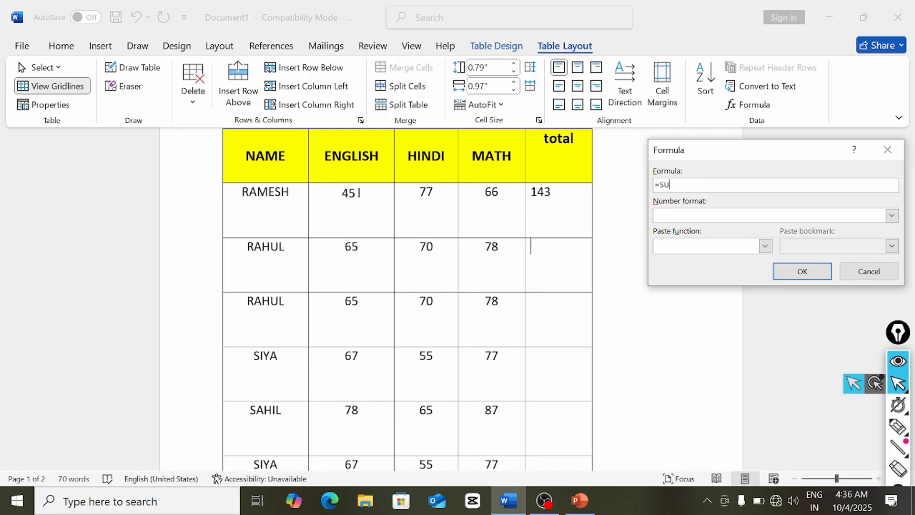
{"action": "key", "text": "BackSpace"}
{"action": "type", "text": "65+70+78"}
{"action": "left_click", "coordinate": [802, 271]}
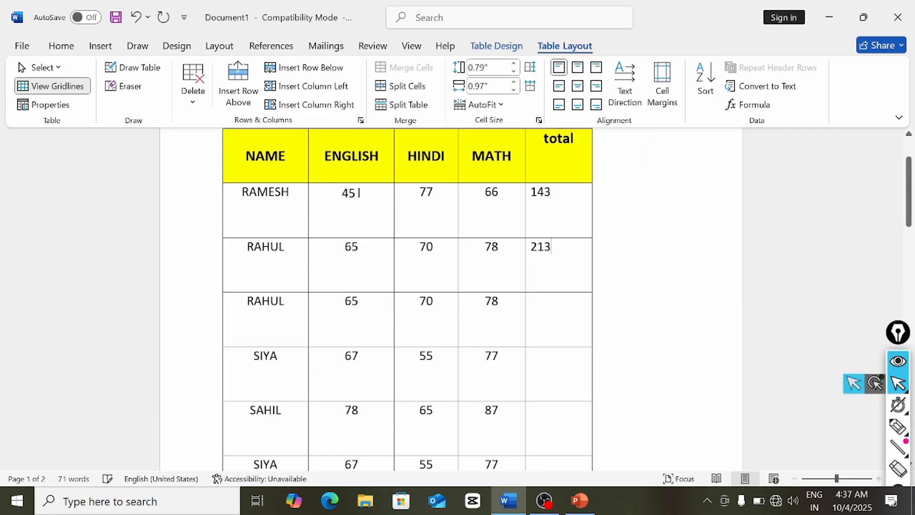